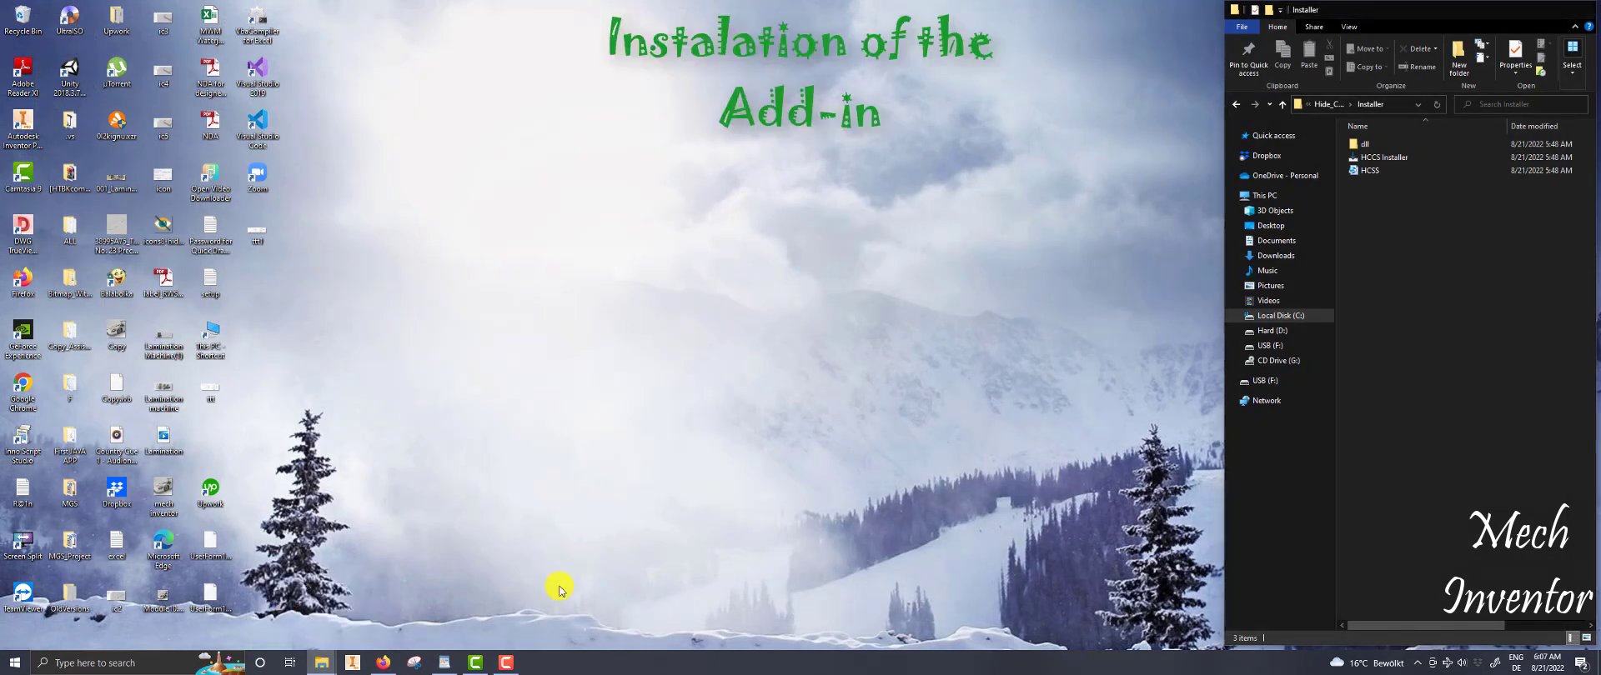
View the HCSS setup script in the Installer folder and close it.
click(1371, 174)
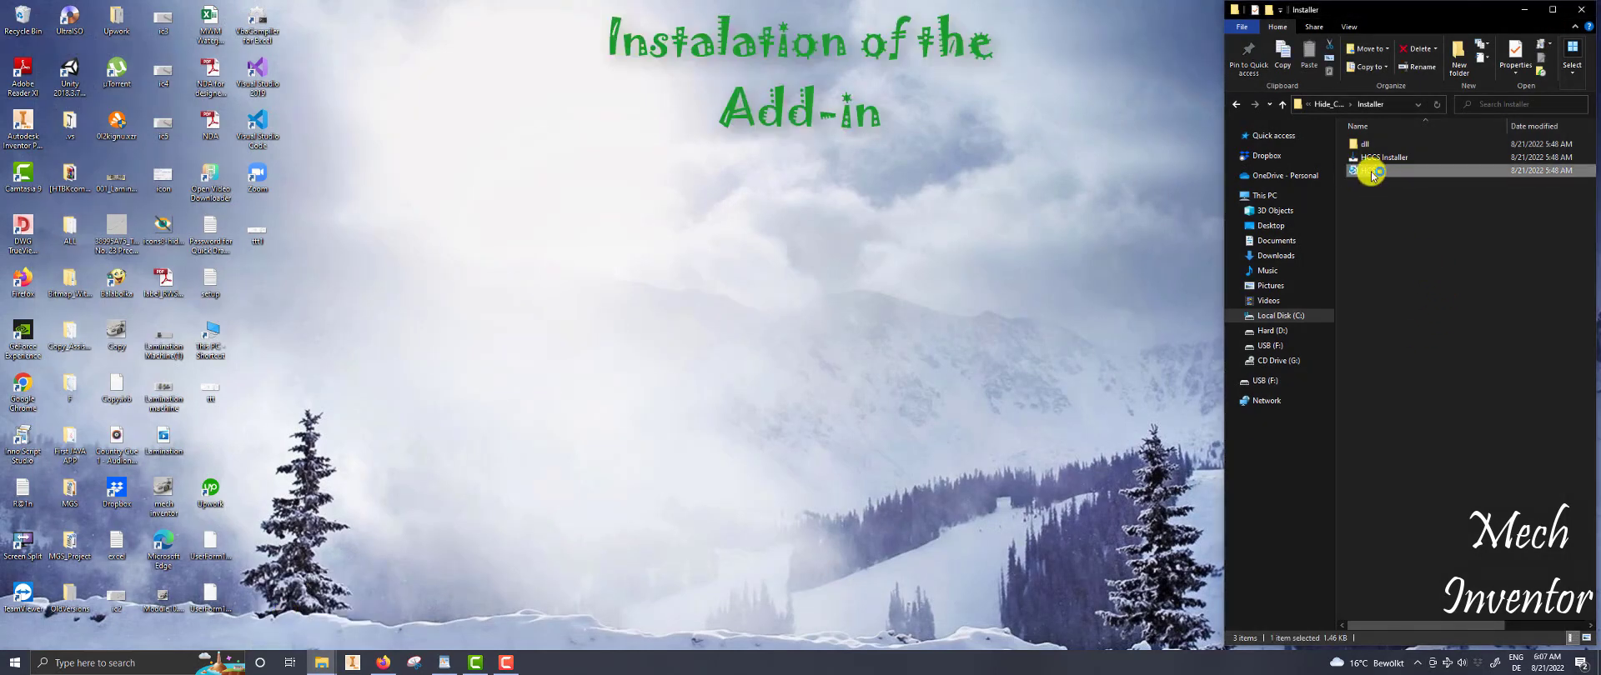
double_click(1373, 174)
click(1579, 7)
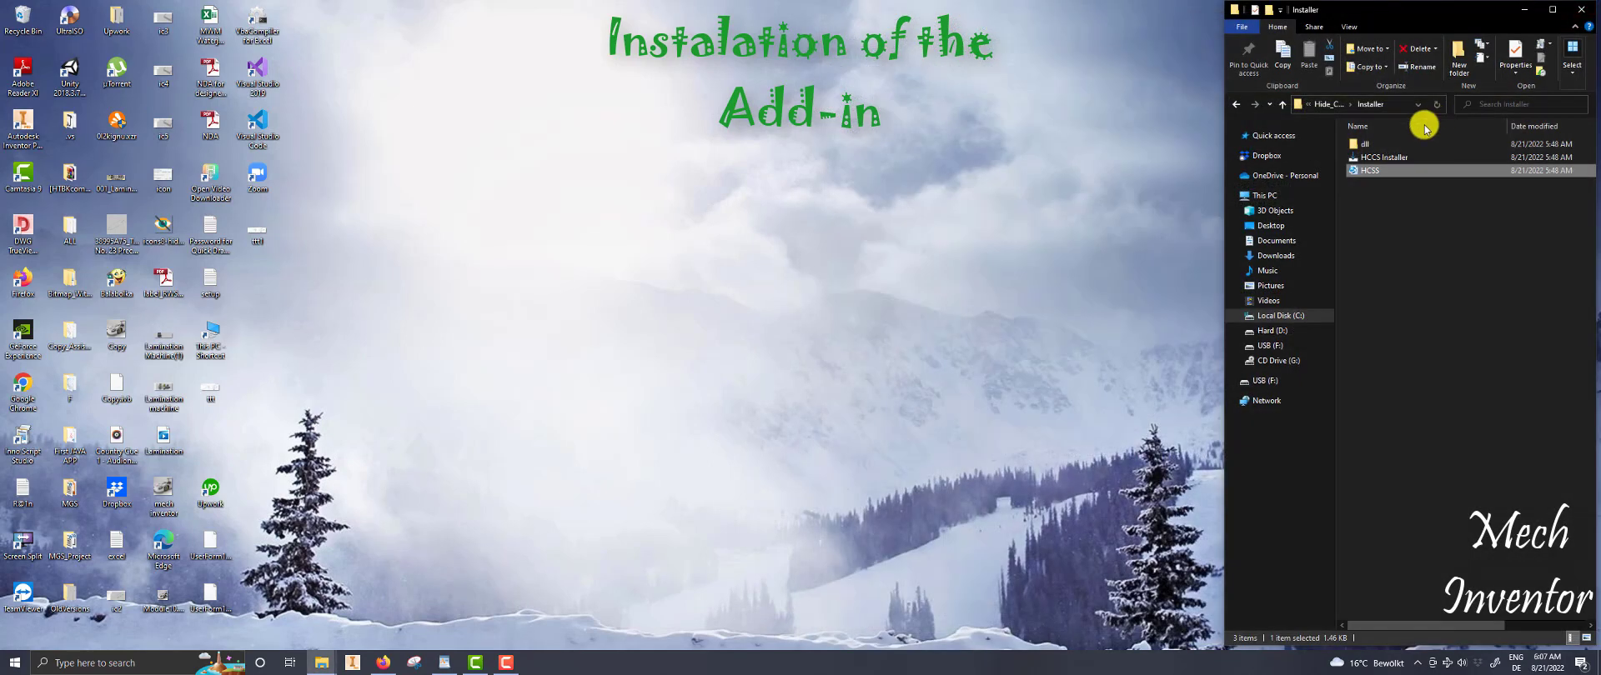
Run the HCCS Installer and complete the installation of HCCS version 22.0.
click(1384, 159)
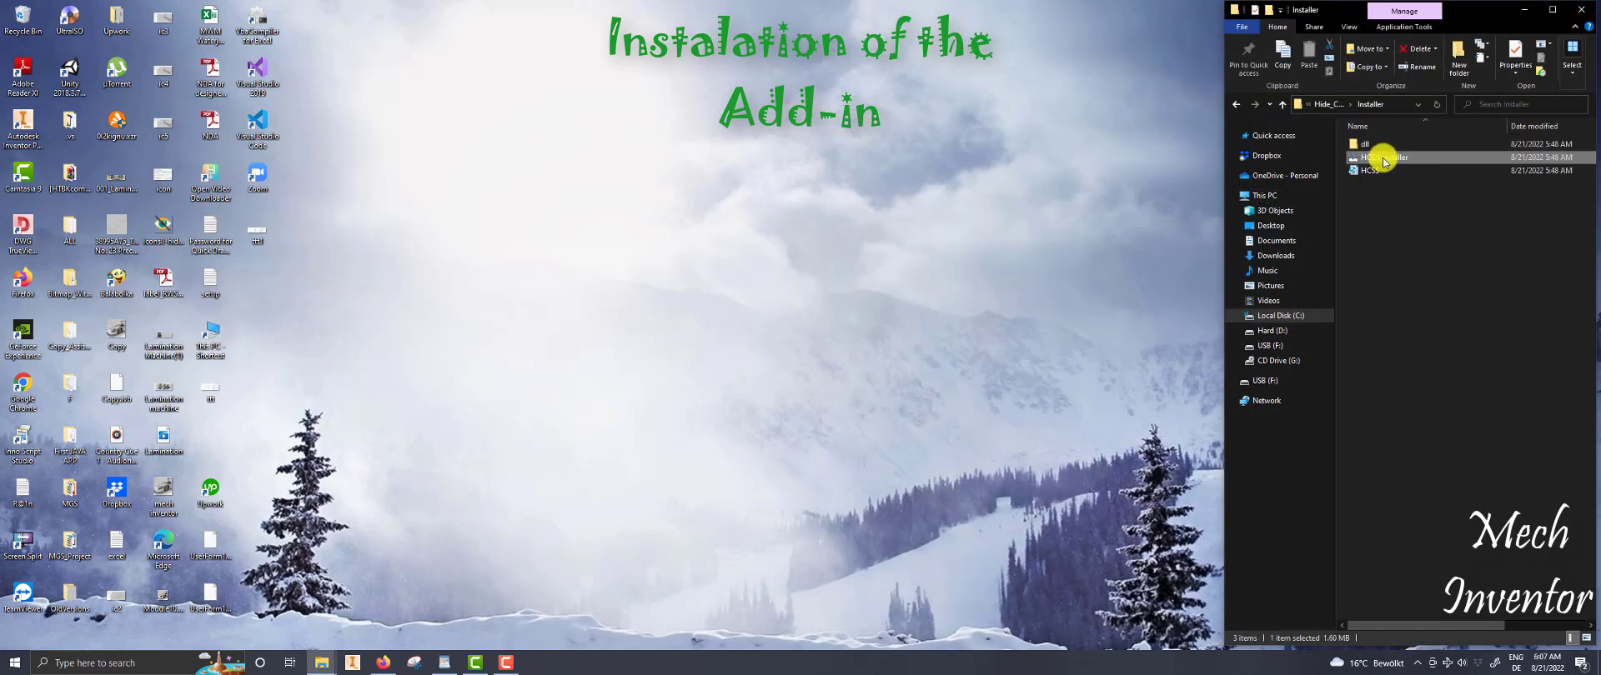
double_click(1382, 158)
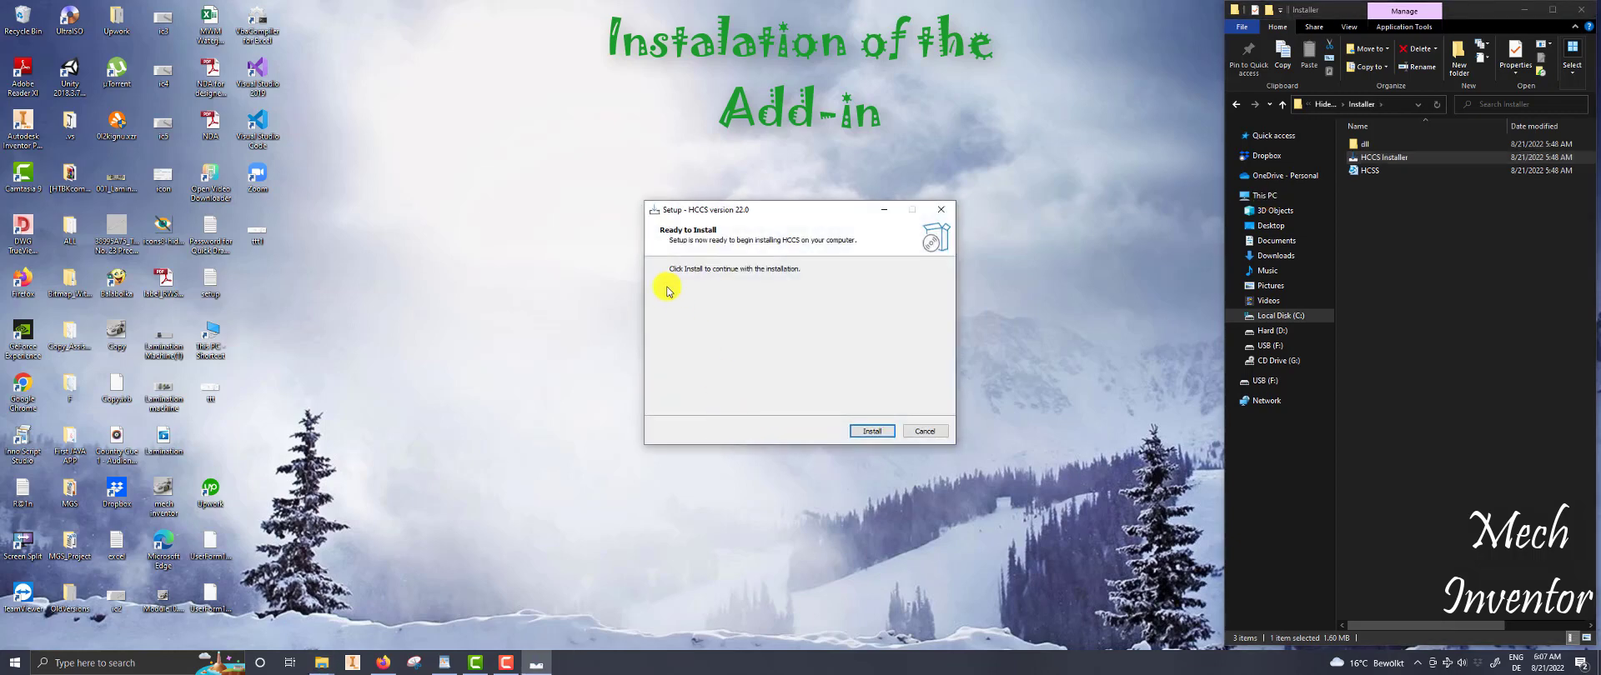
click(873, 431)
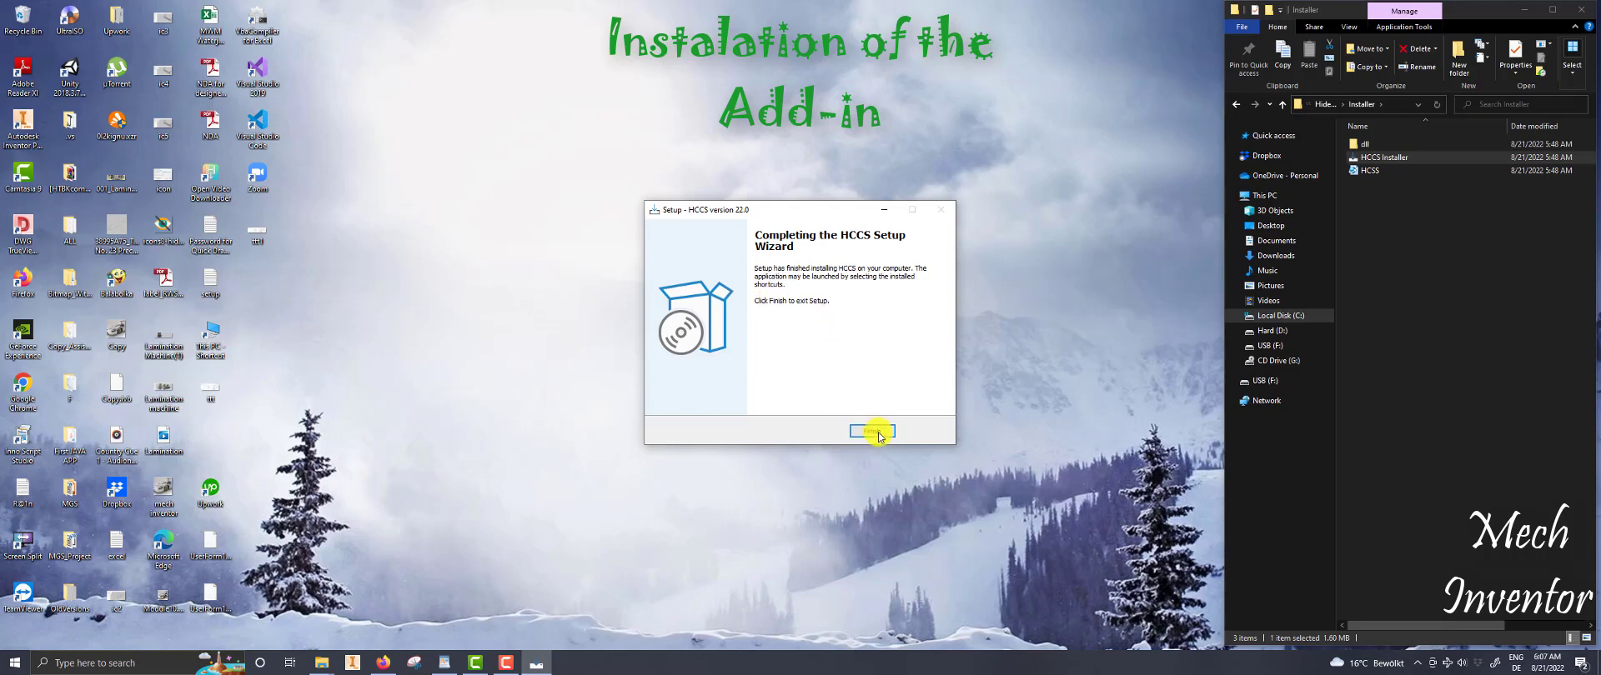
click(878, 435)
Check the installed files in the HCCS folder inside ApplicationPlugins, including the unins000 application, and close the folder window.
mouse_move(321, 661)
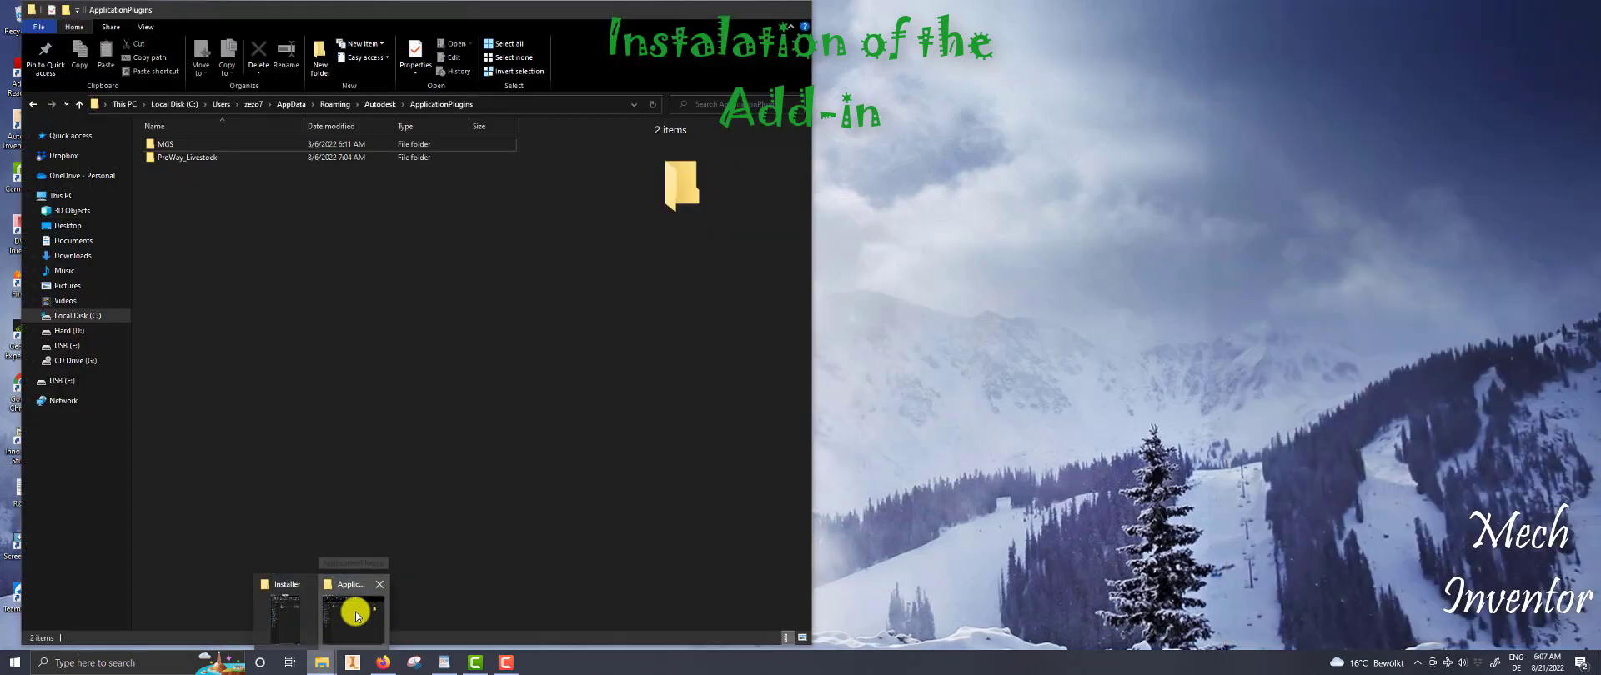
click(354, 613)
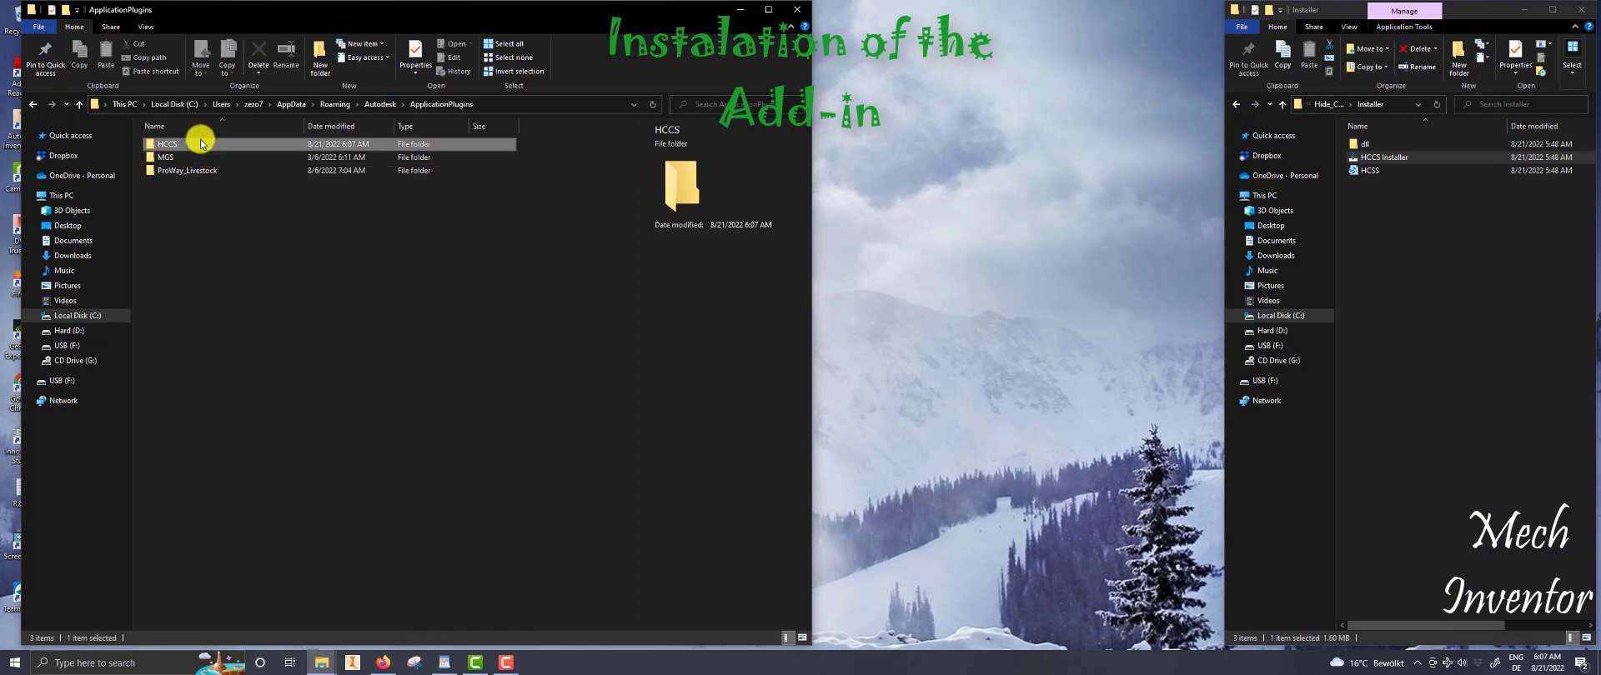
double_click(200, 142)
click(28, 196)
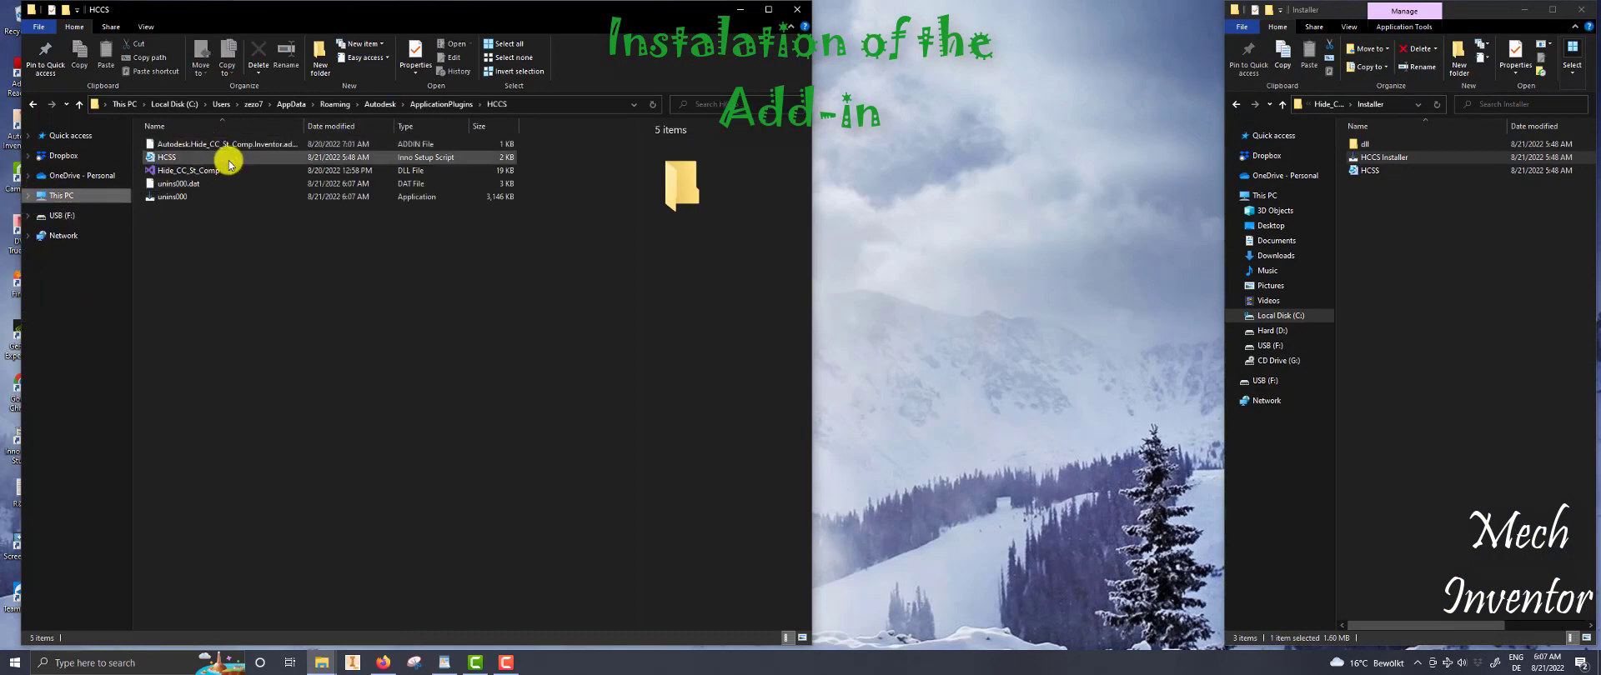
click(173, 198)
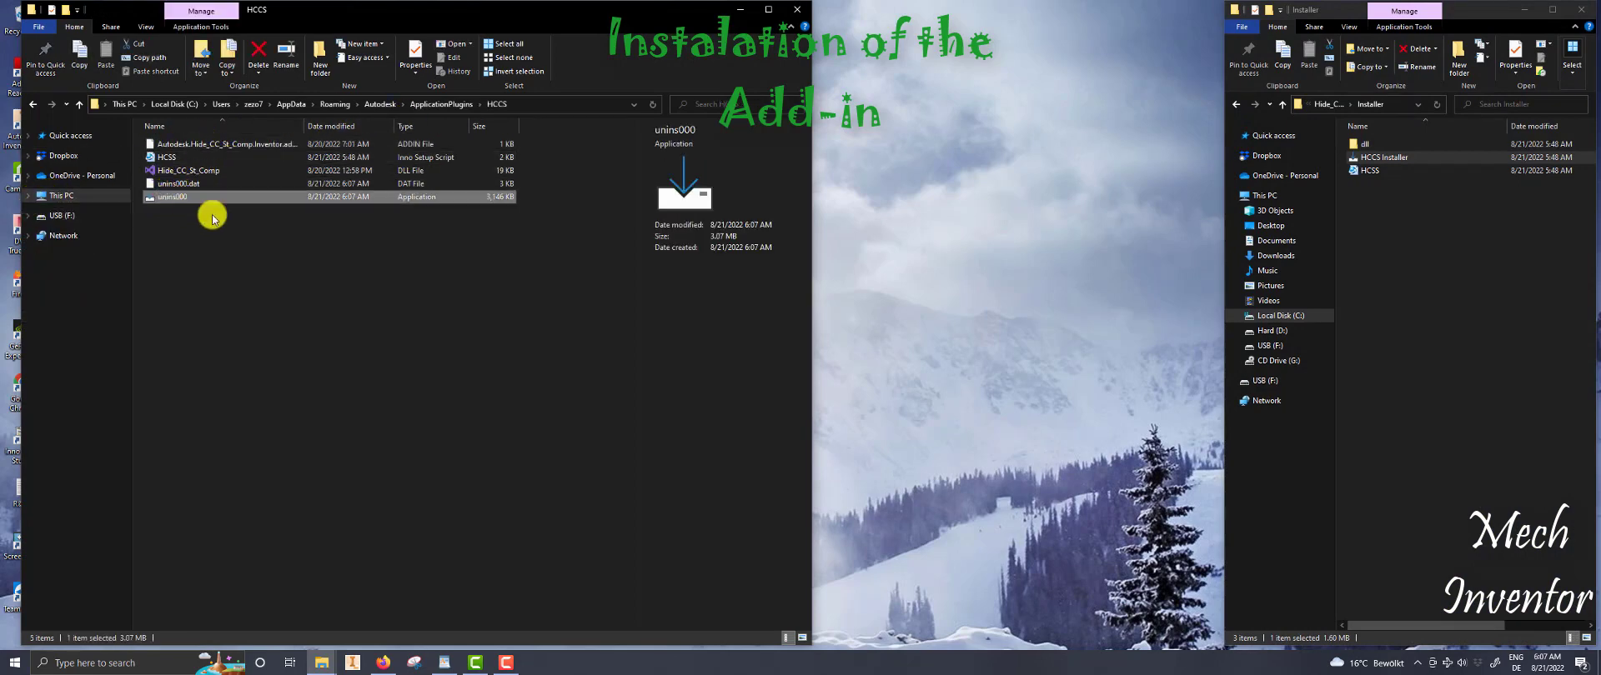
click(797, 9)
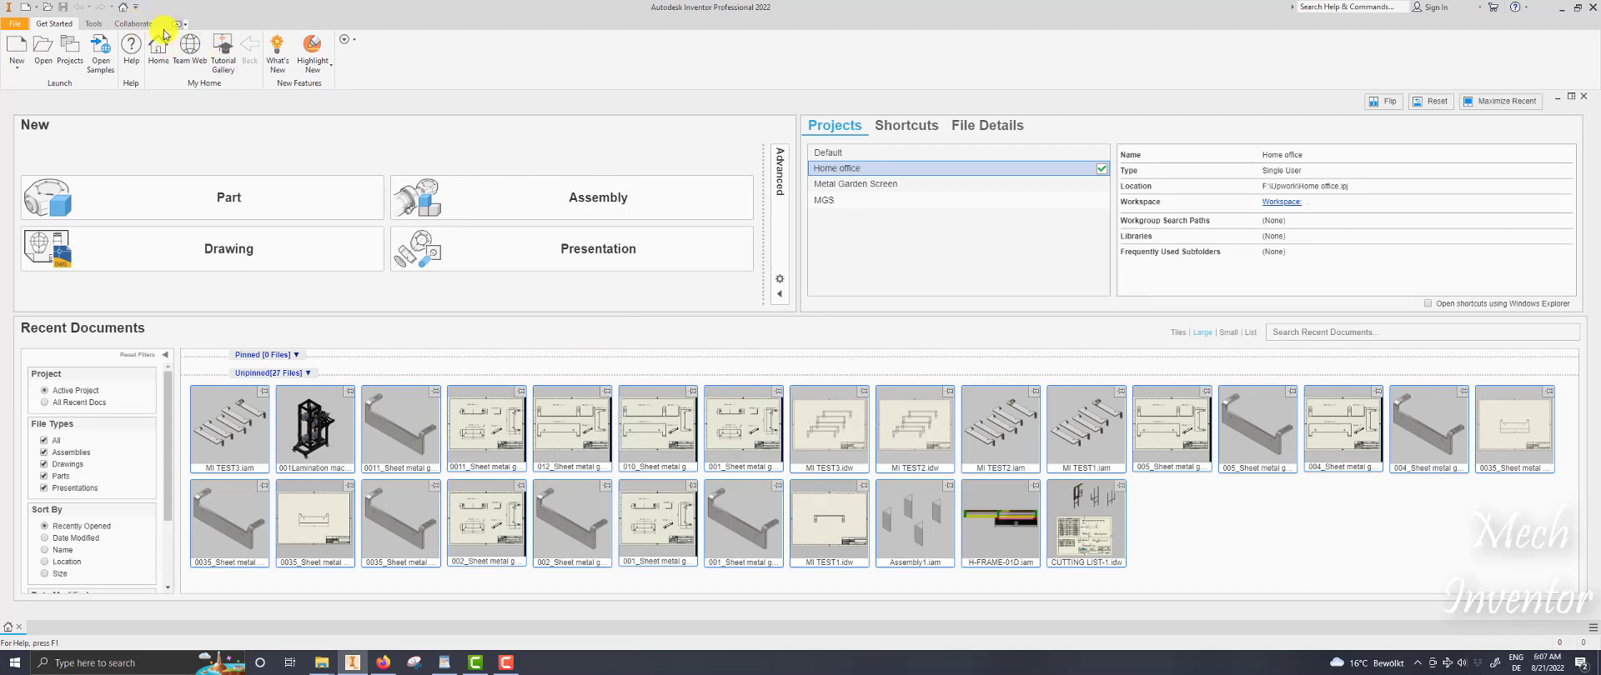
Switch to Inventor and check the load behavior of the Hide_CC_St_Comp add-in in the Add-In Manager.
click(94, 25)
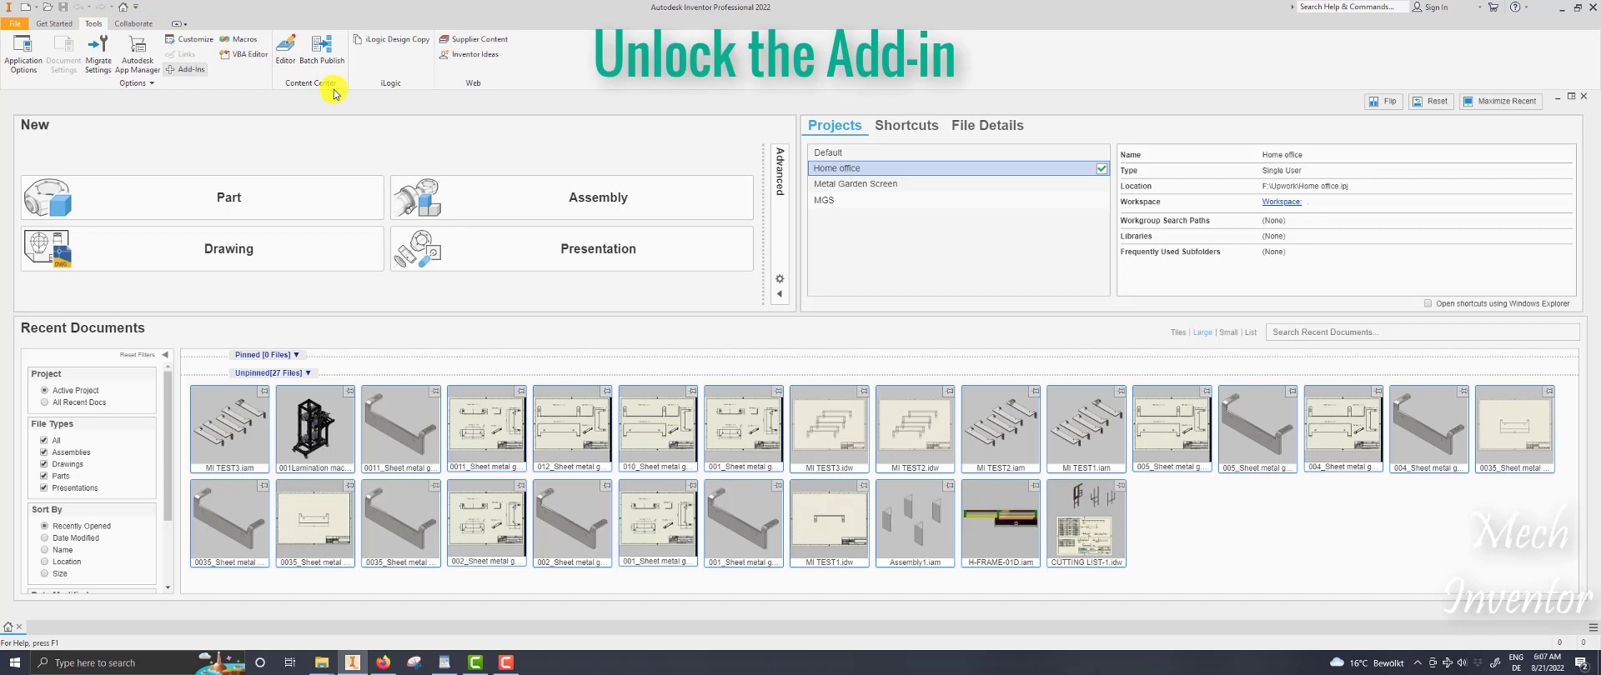
scroll(794, 248, down, 5)
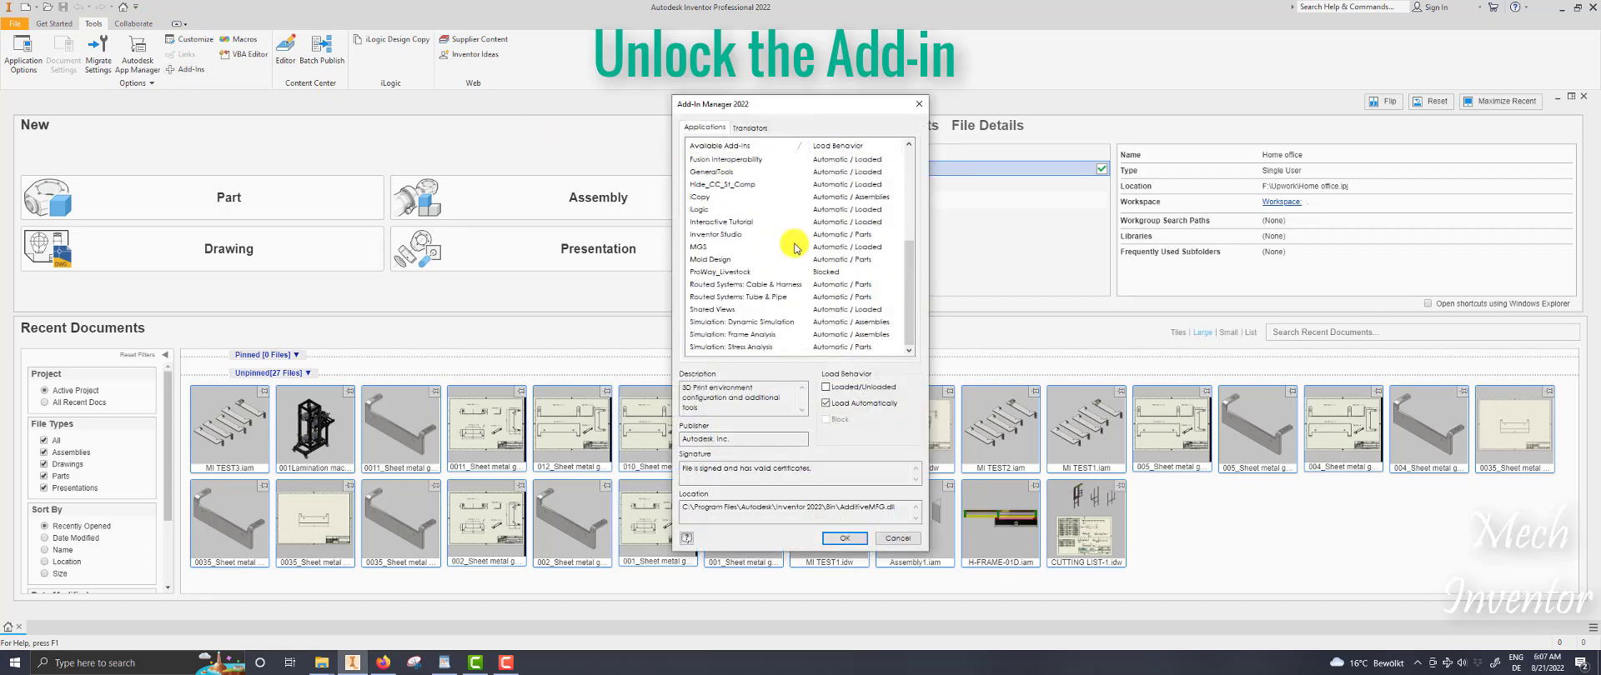
click(708, 185)
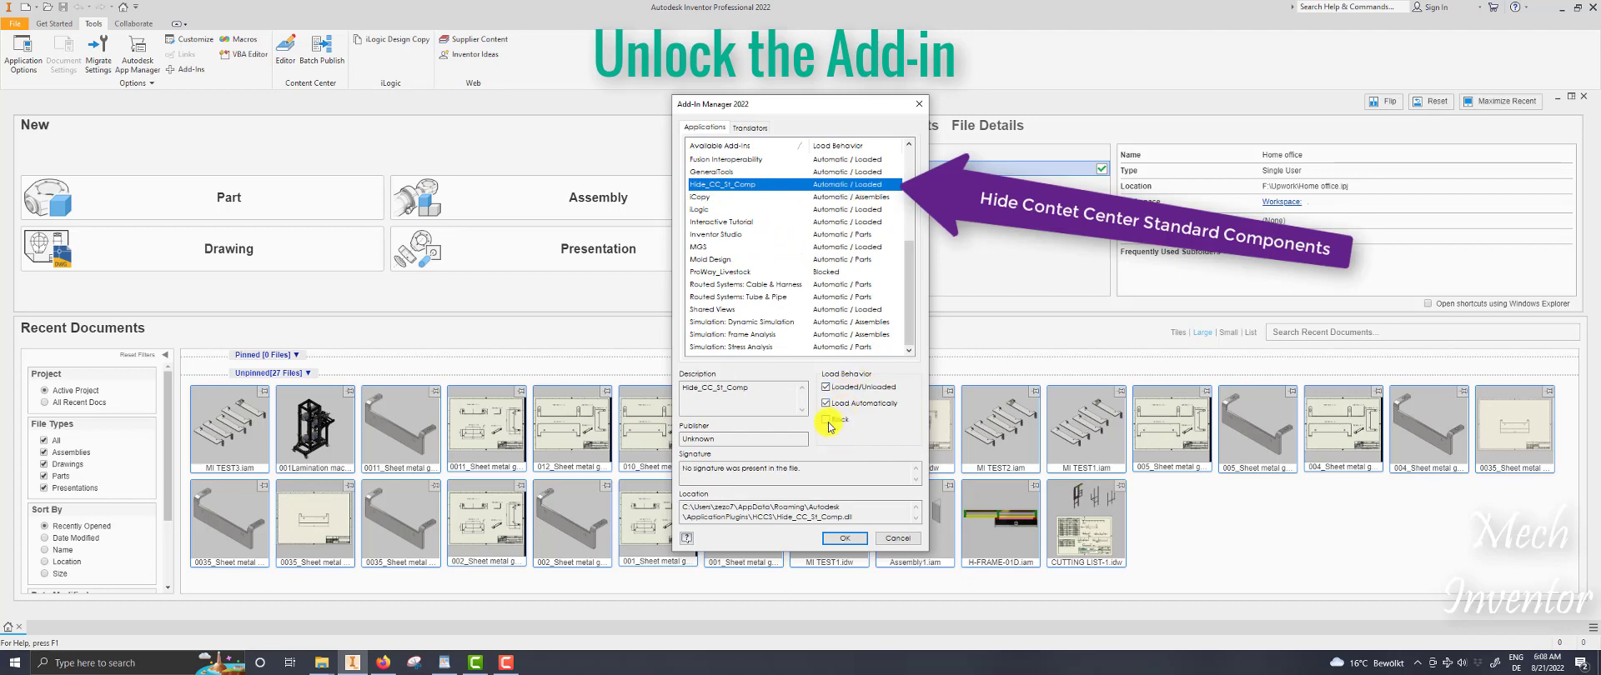
click(844, 539)
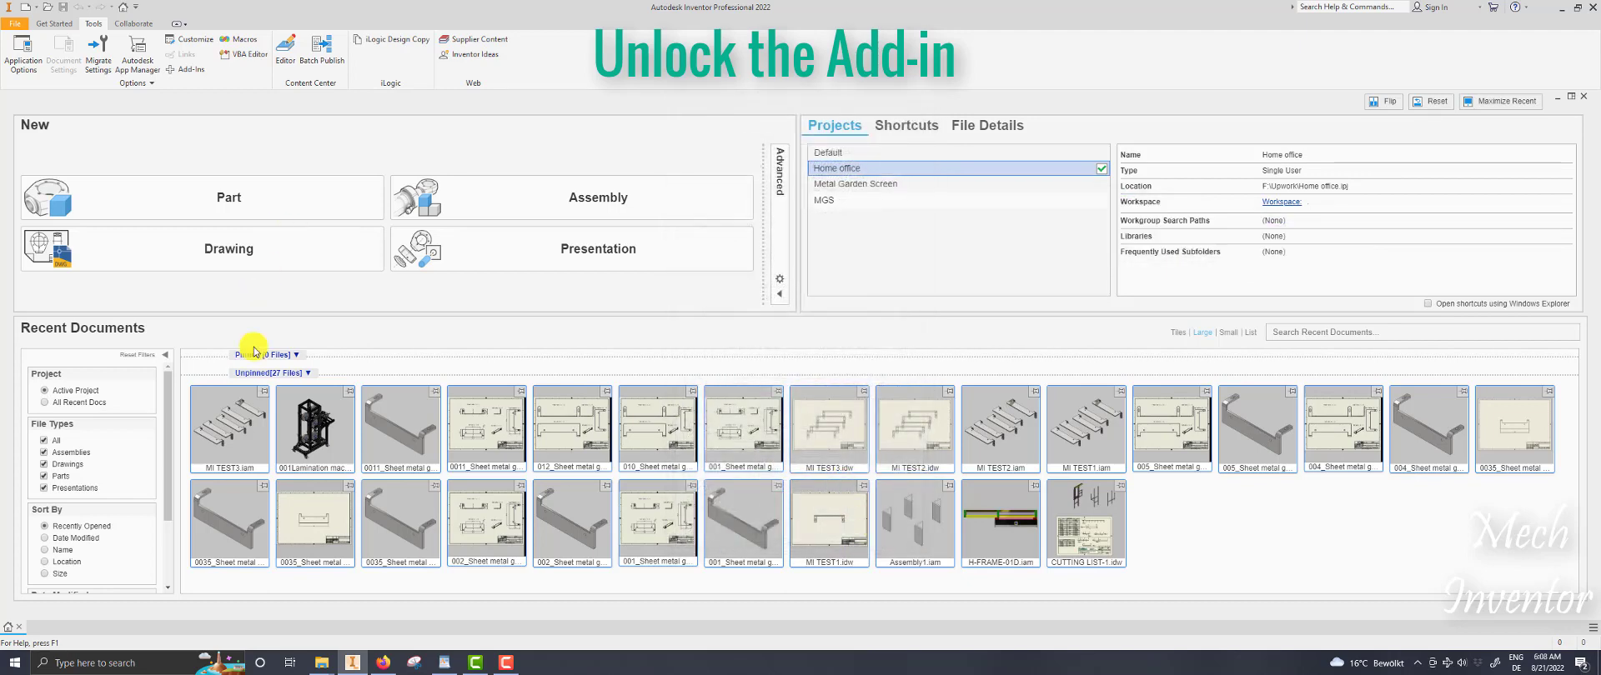
Open the Frame.iam assembly from the Frame subfolder of the TEST folder.
click(54, 24)
click(38, 48)
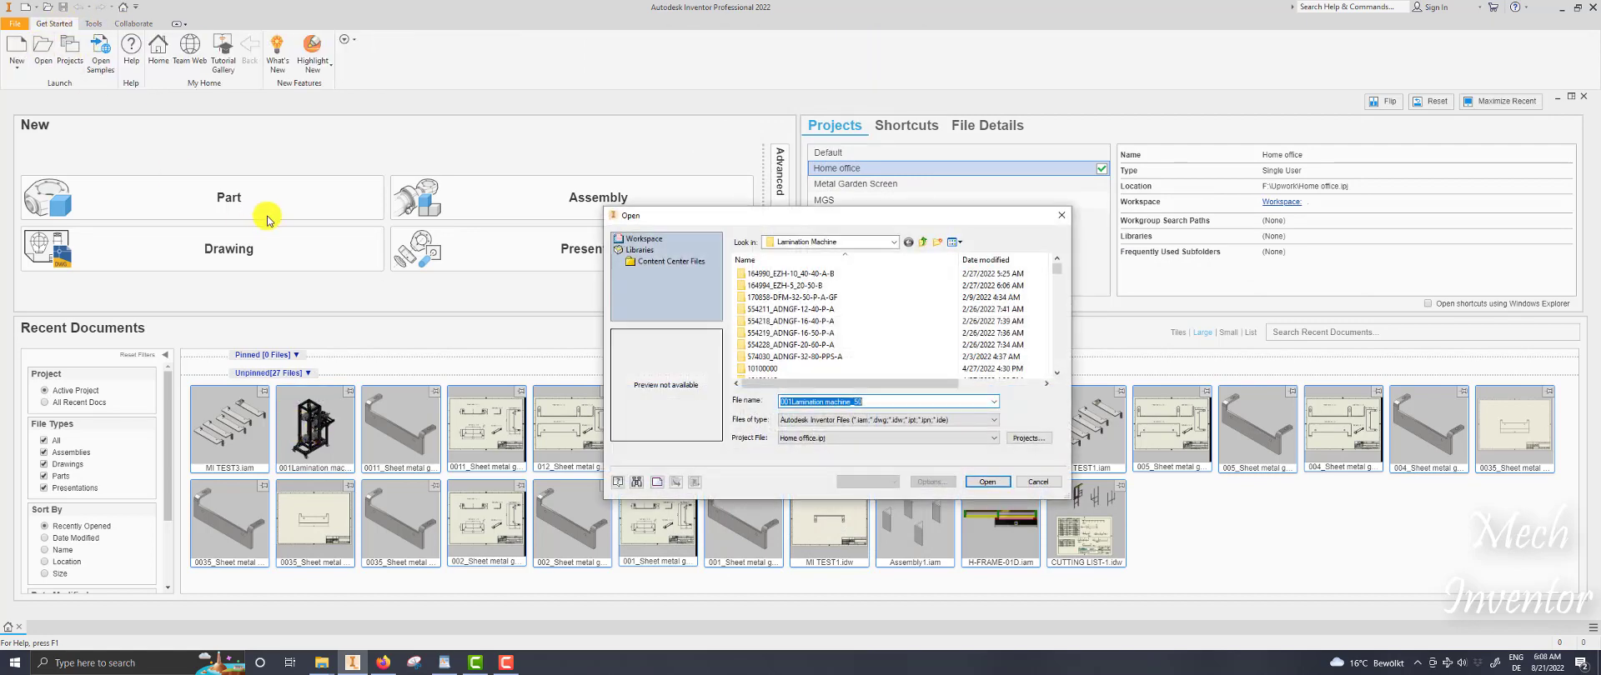
click(924, 244)
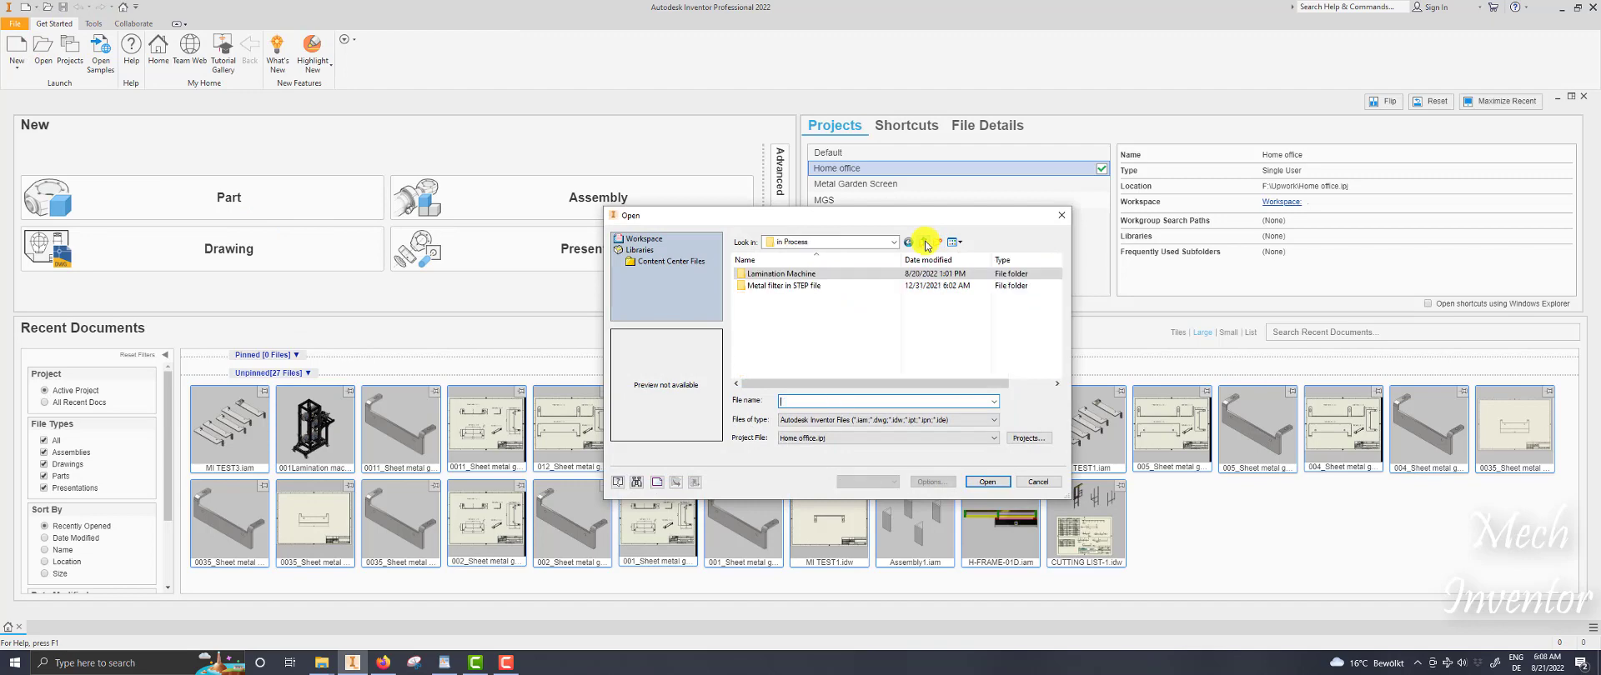
click(924, 244)
double_click(790, 370)
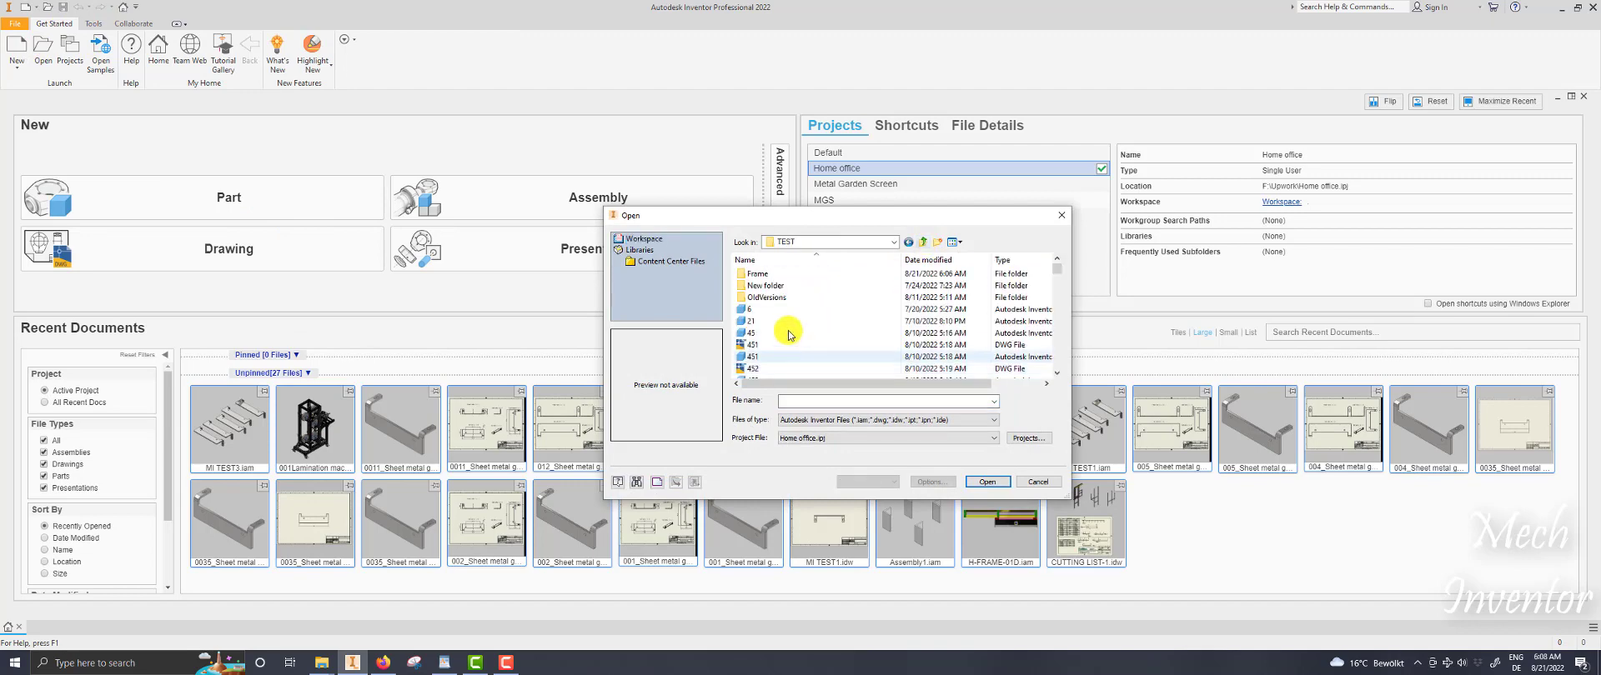
double_click(760, 274)
double_click(775, 310)
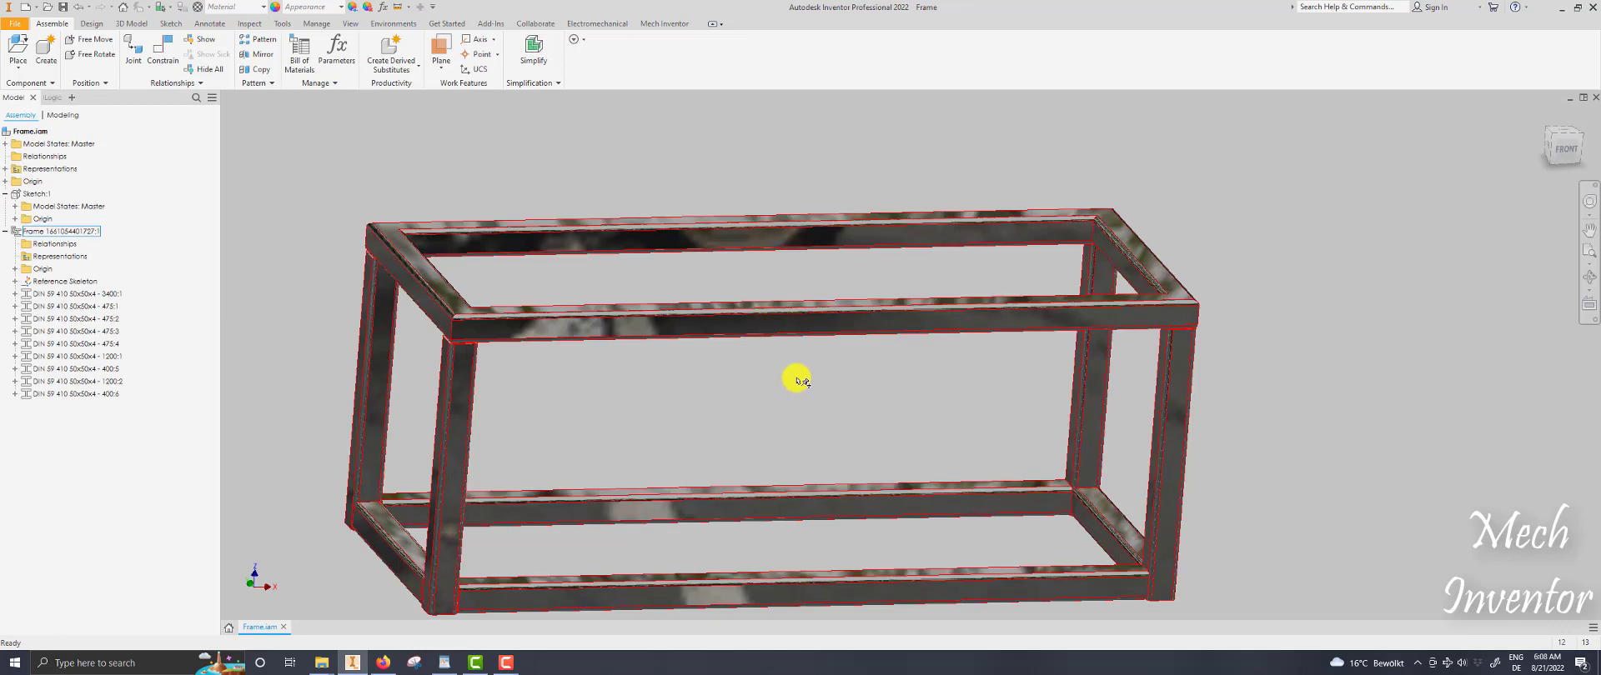
Inspect the frame assembly from another angle and look at the Mech Inventor commands for the HCCS add-in.
scroll(793, 378, down, 3)
scroll(793, 378, up, 4)
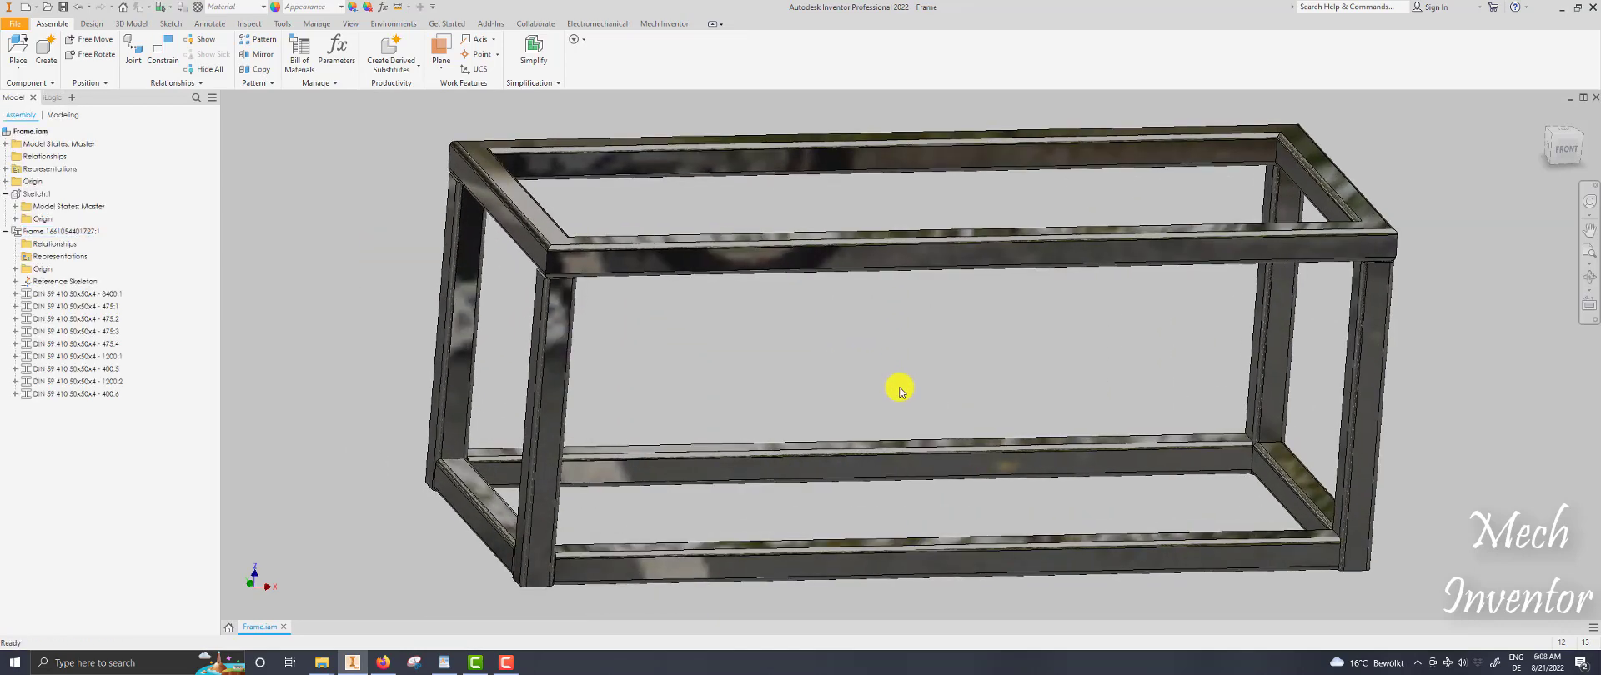
scroll(898, 387, down, 6)
shift+middle_drag(909, 386, 843, 386)
click(656, 25)
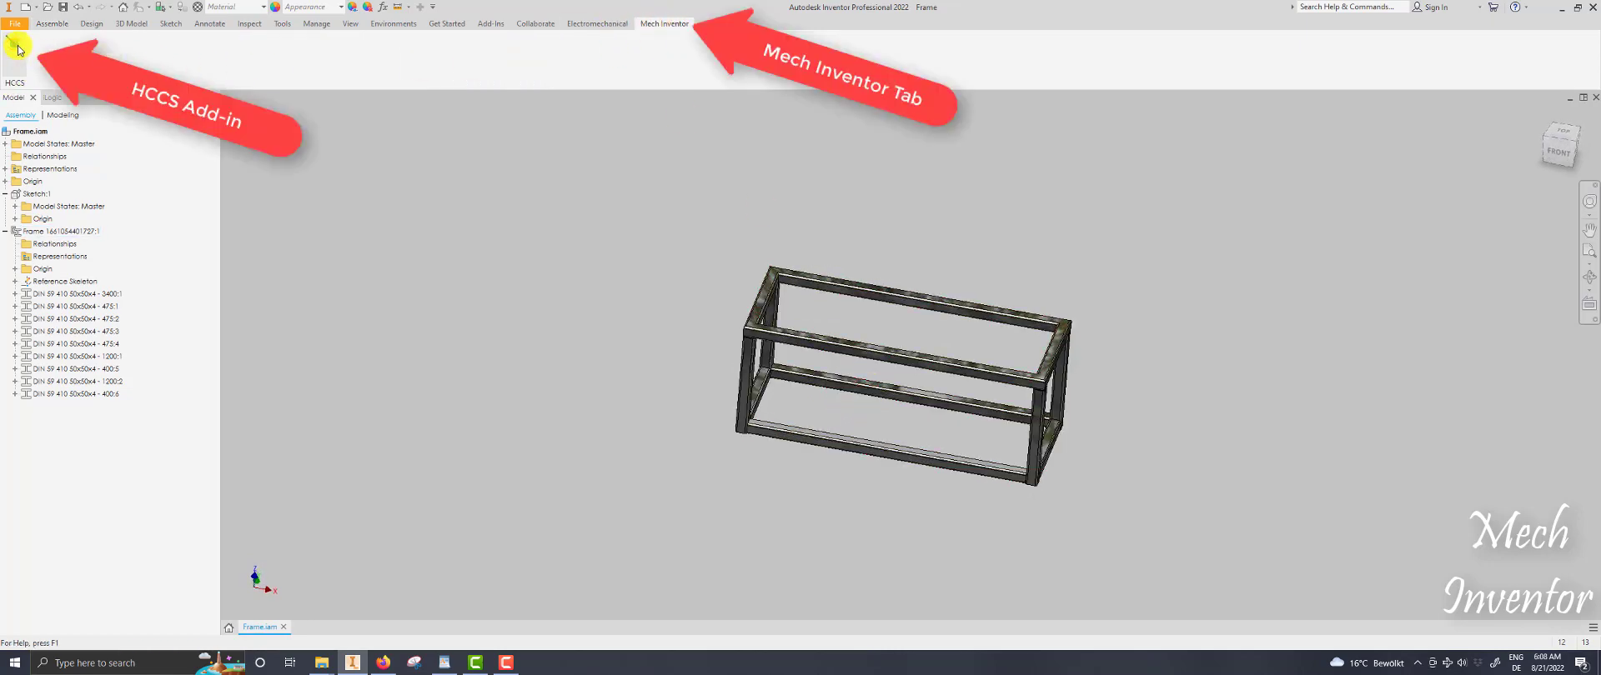
click(51, 24)
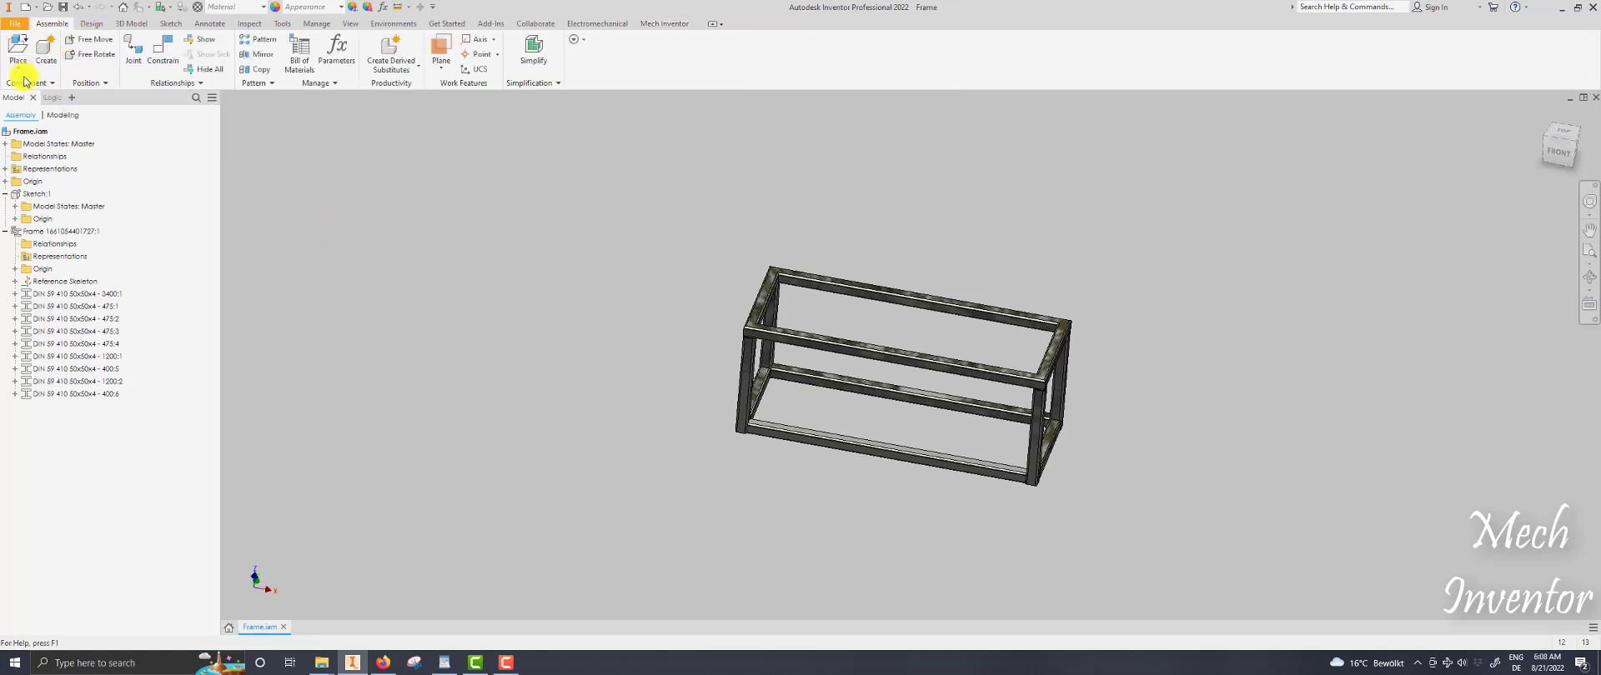
Start placing a component from Content Center and turn off the DIN standard filter.
click(19, 70)
click(50, 112)
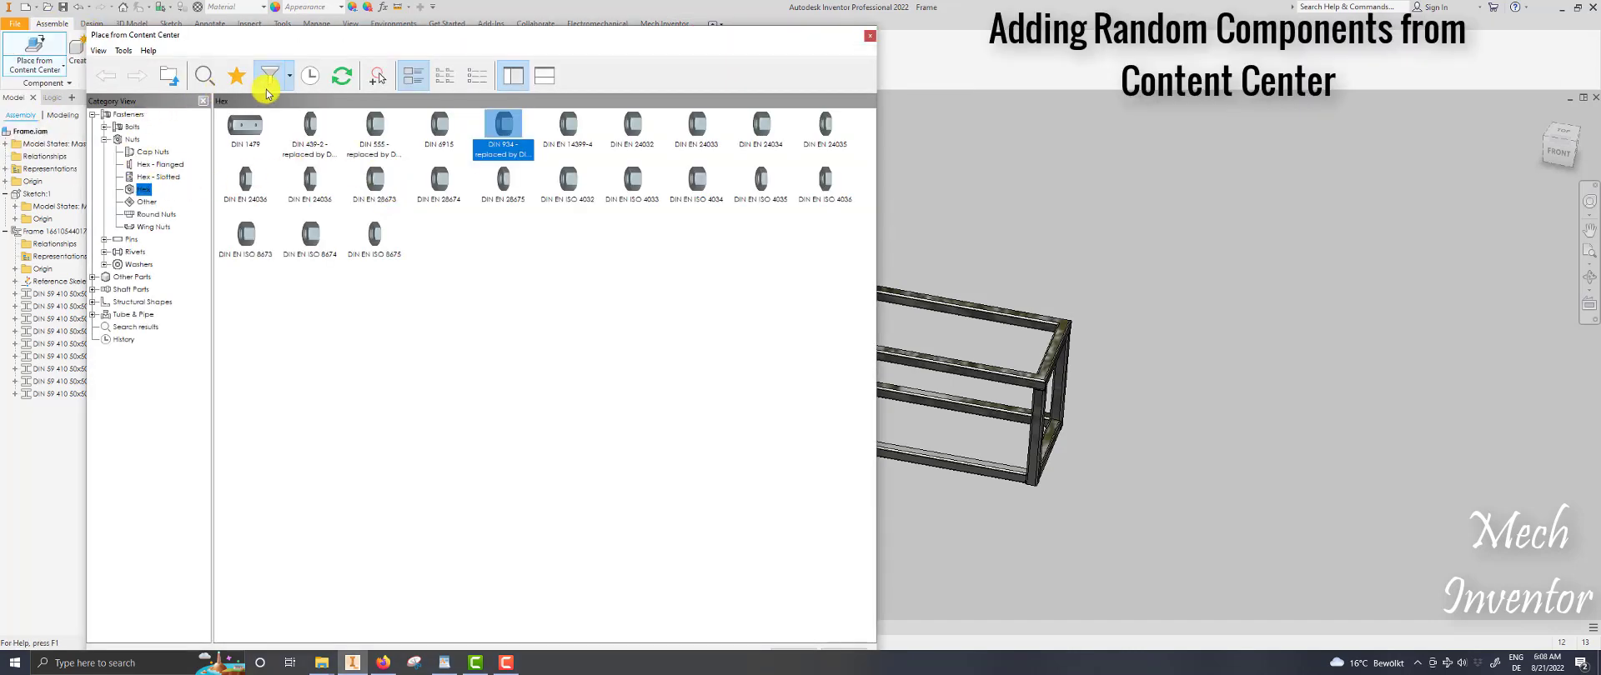
click(289, 77)
click(225, 163)
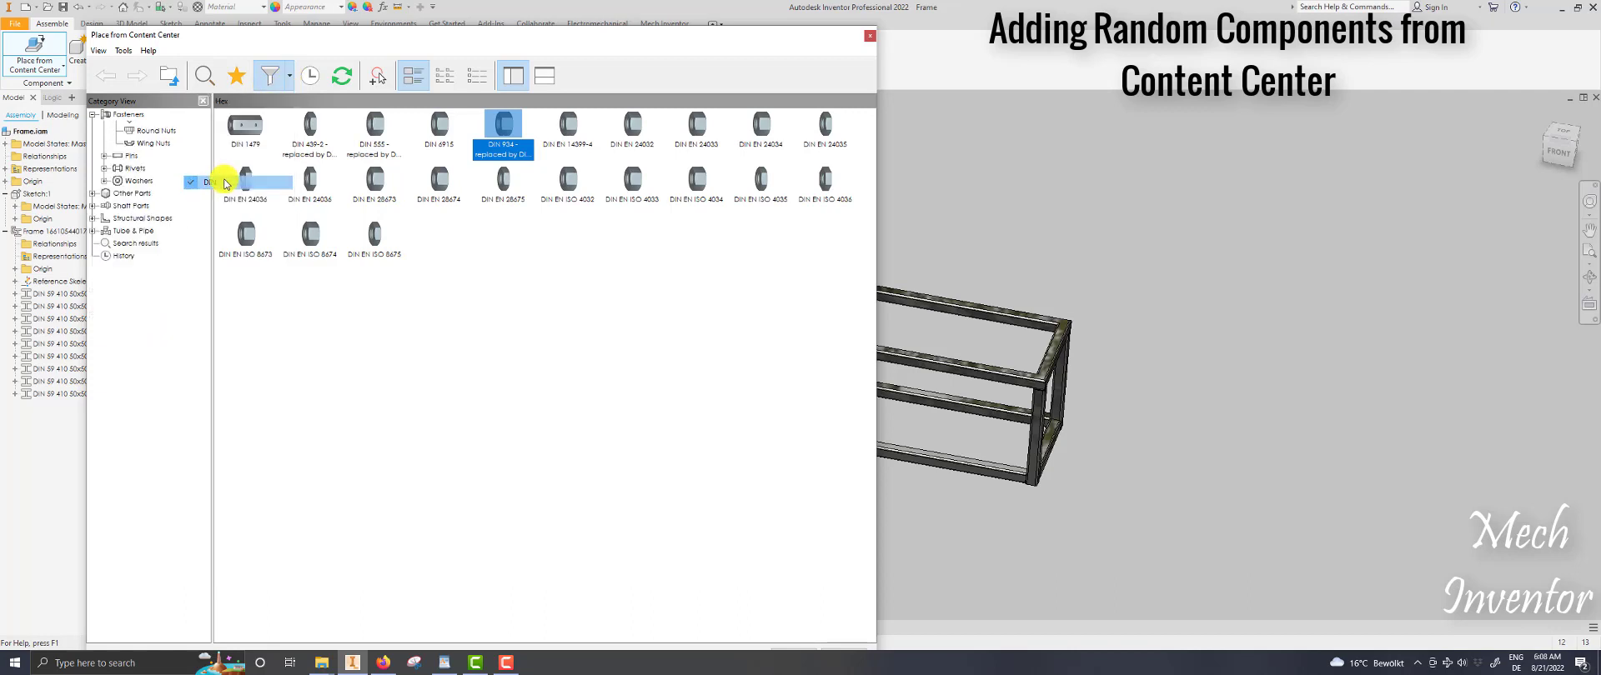
Place seven AS 1474 Metric hex nuts of size M8 in the empty space beside the frame.
double_click(506, 130)
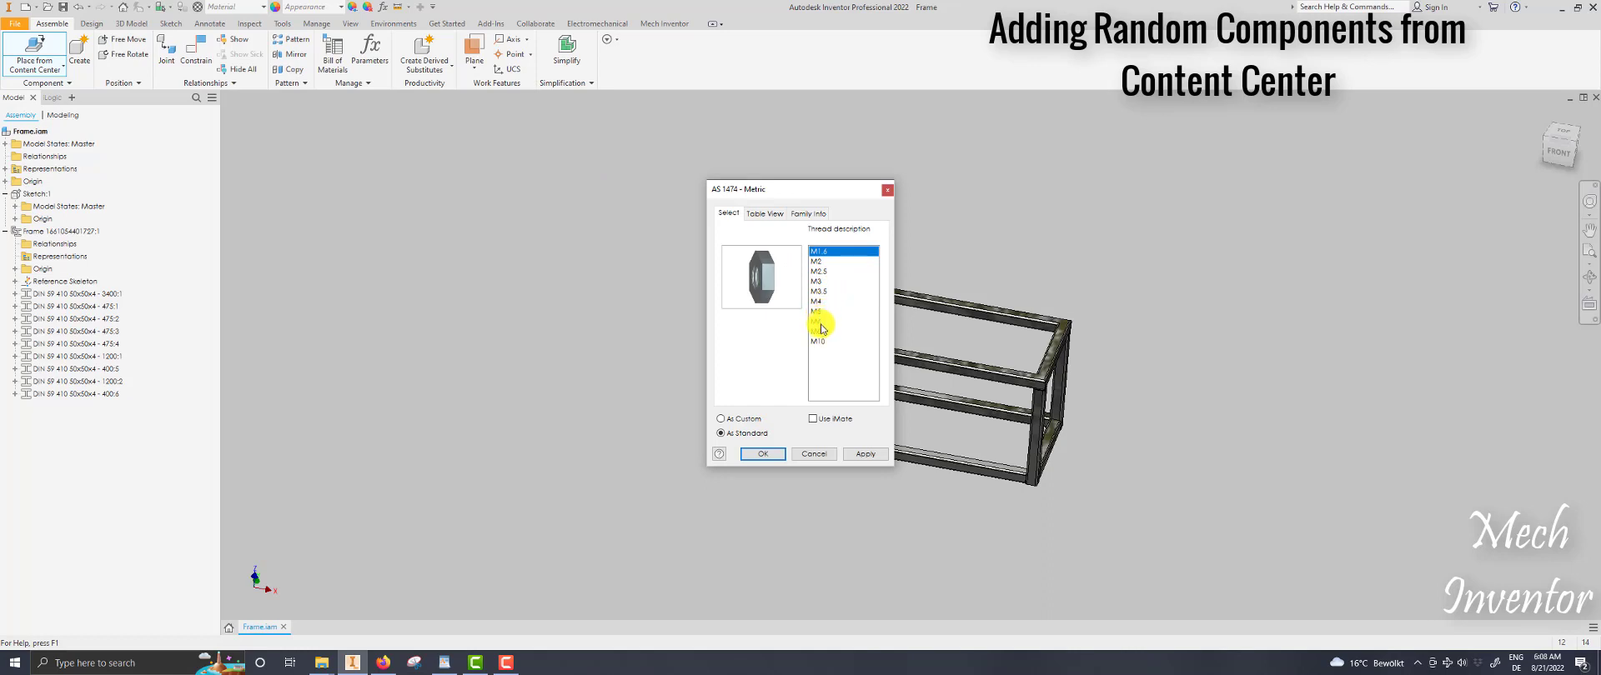
click(820, 331)
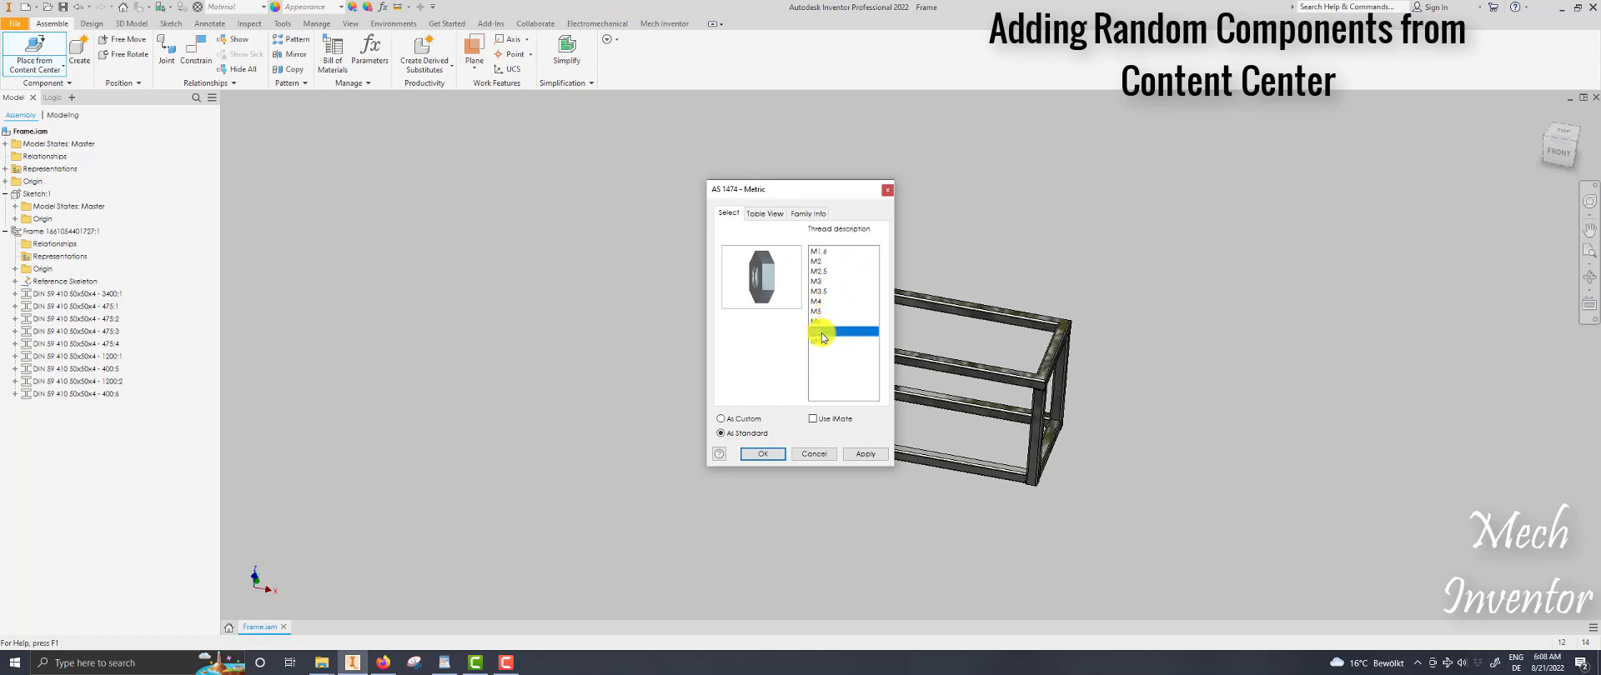
click(761, 455)
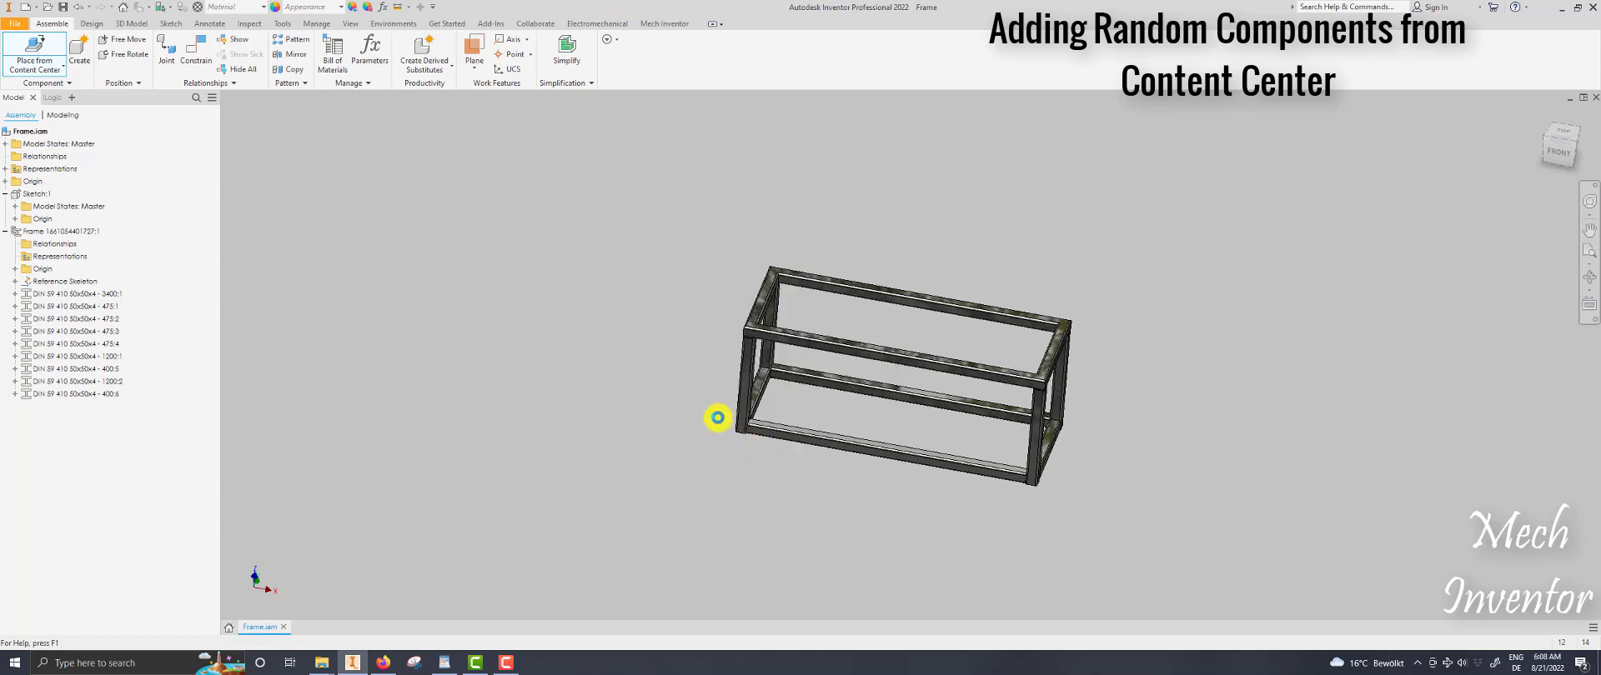
click(584, 358)
scroll(586, 352, up, 5)
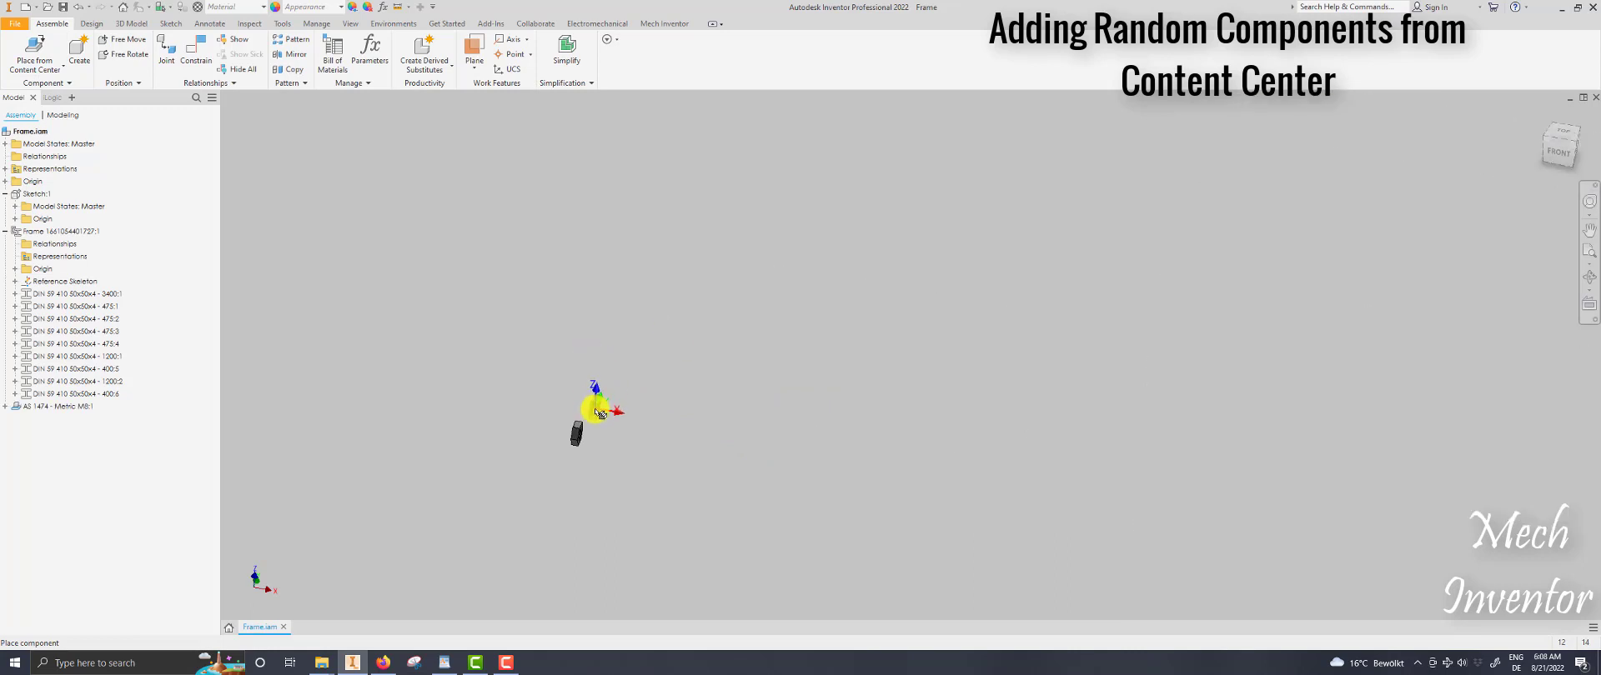
click(594, 408)
click(621, 390)
click(678, 369)
click(731, 371)
click(785, 377)
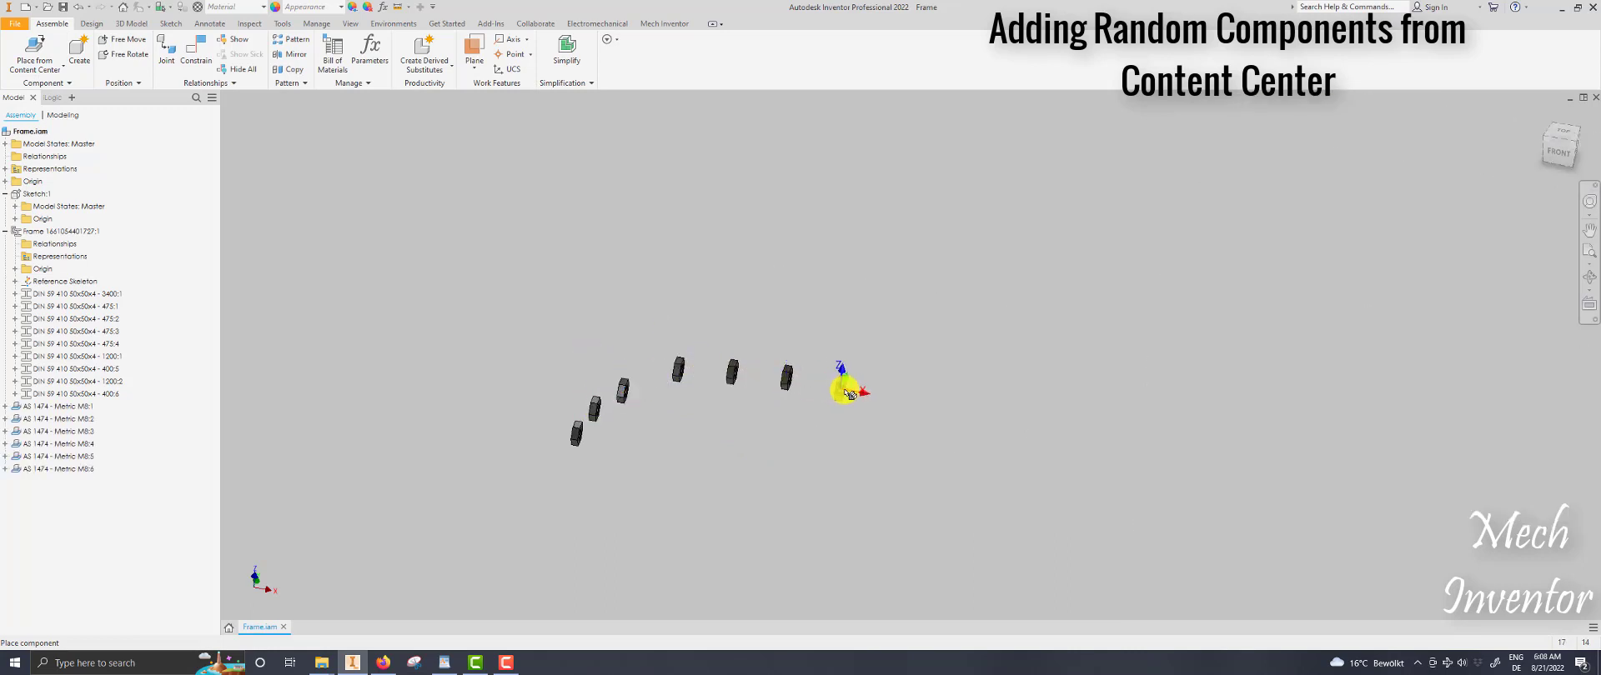
click(847, 392)
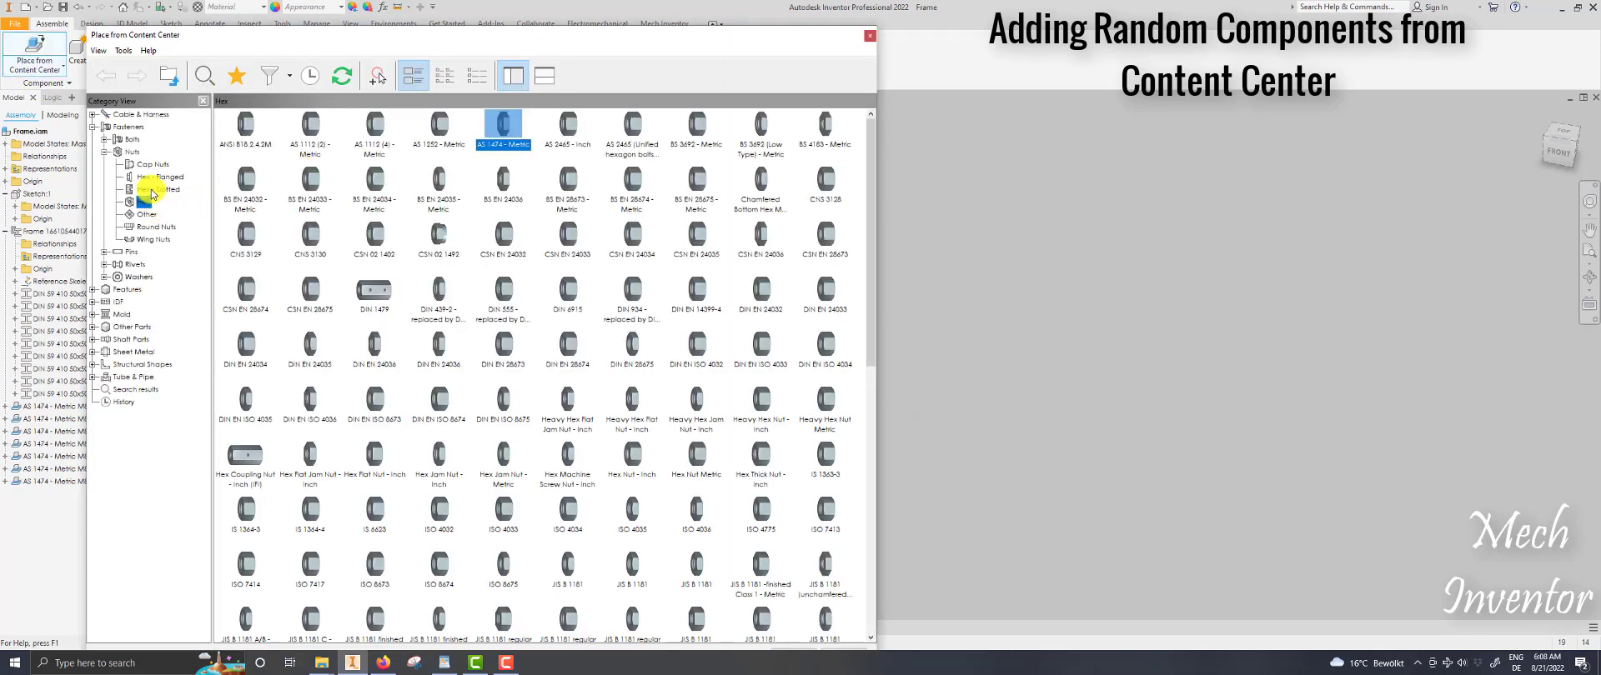
Choose the DIN 912 socket head bolt from the Content Center bolts for placement.
click(152, 191)
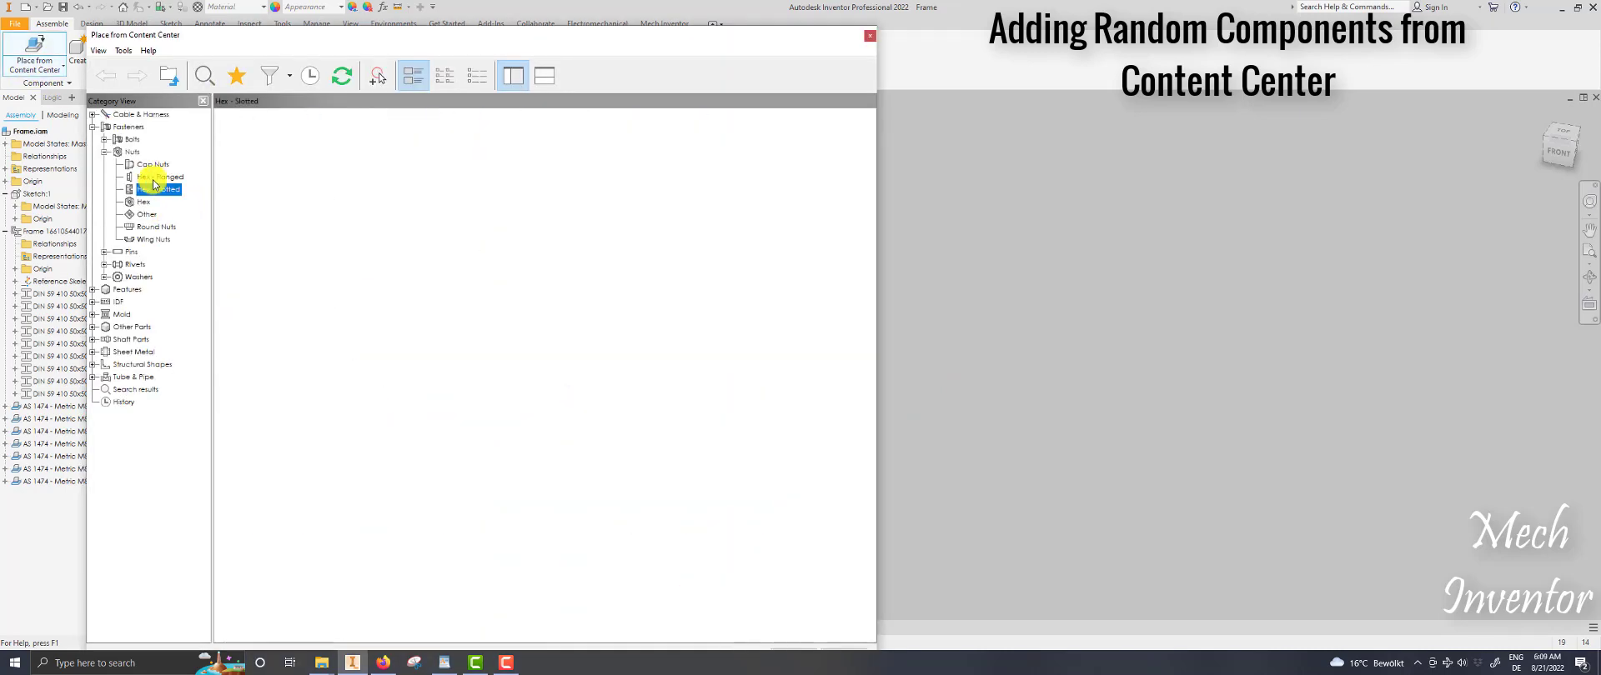
click(131, 139)
double_click(627, 133)
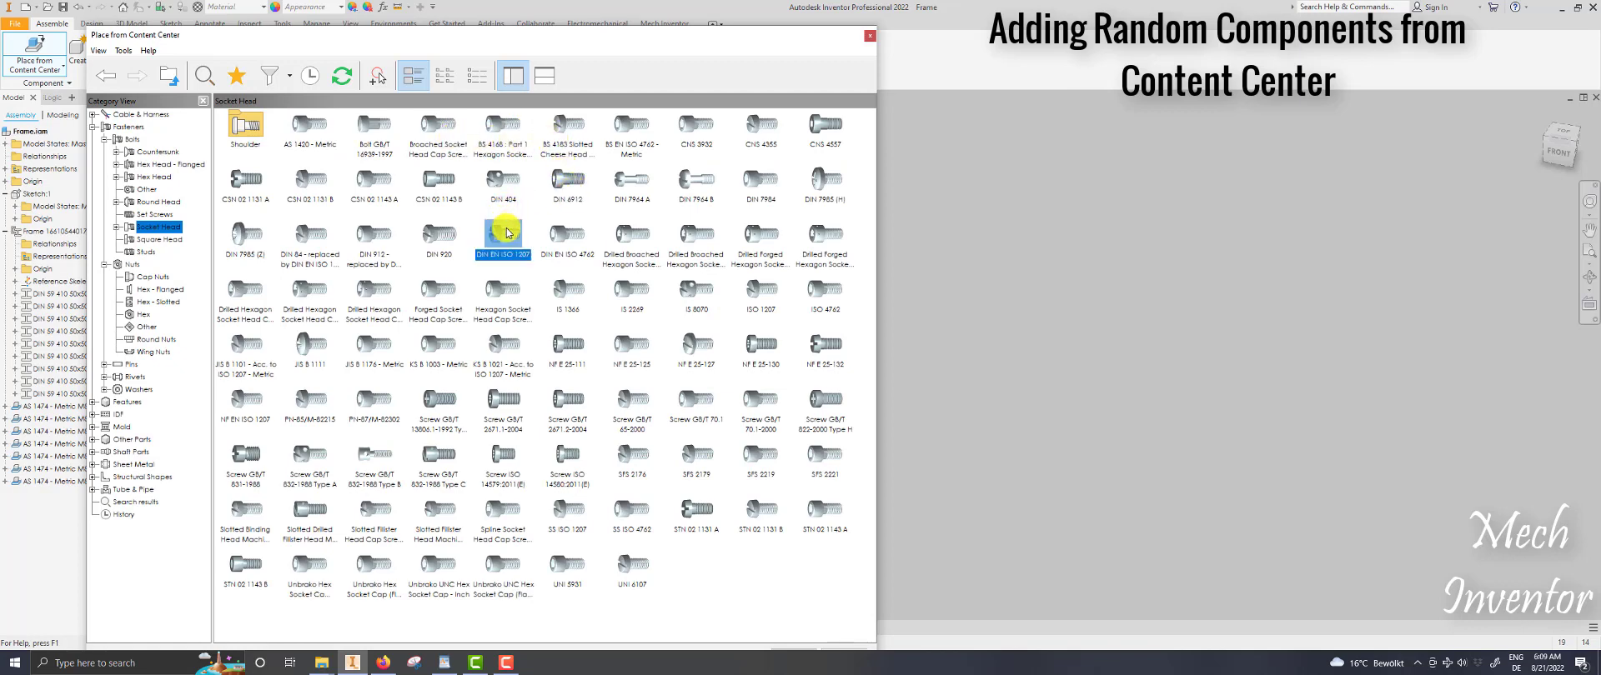
click(379, 238)
double_click(379, 238)
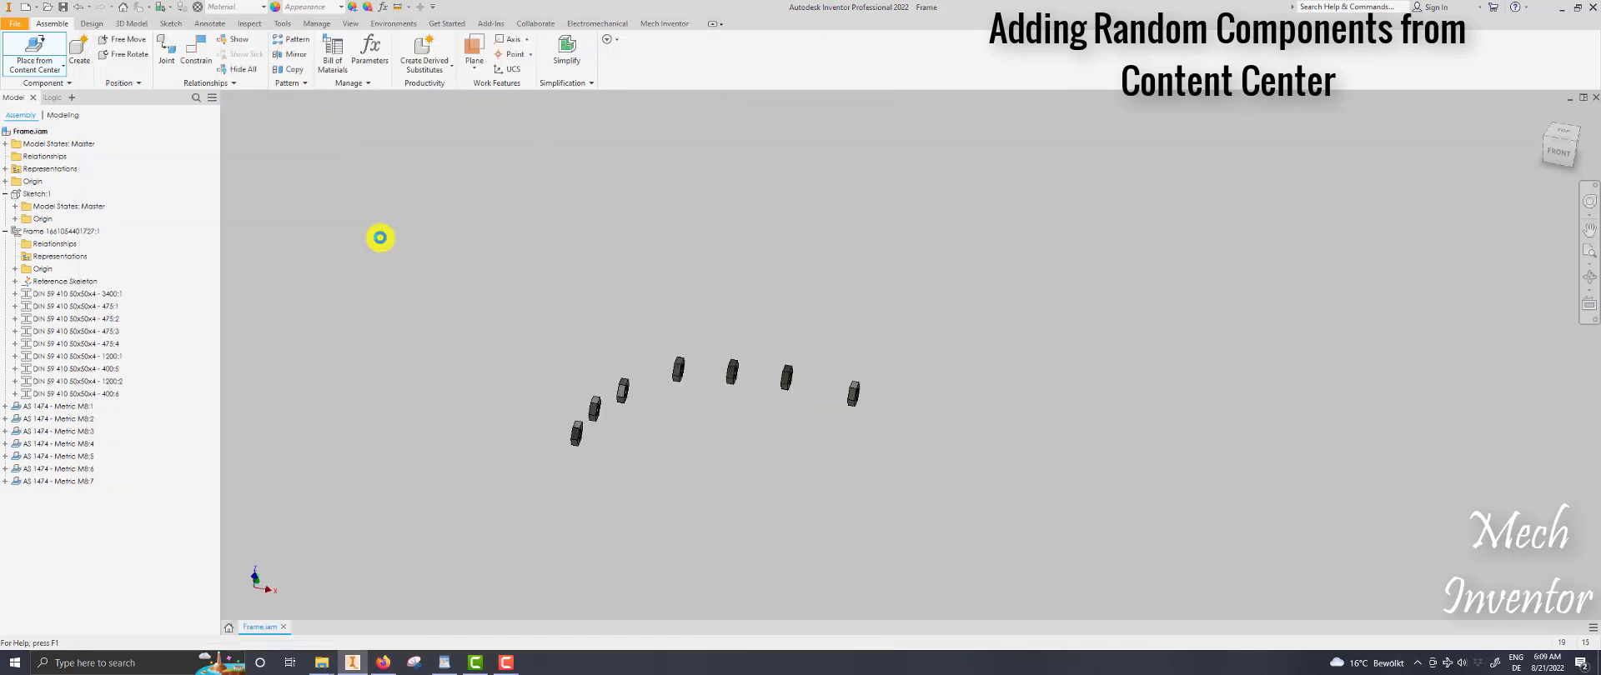
Configure the DIN 912 socket head bolt with thread M8 and a nominal length of 50 mm.
click(606, 277)
click(788, 331)
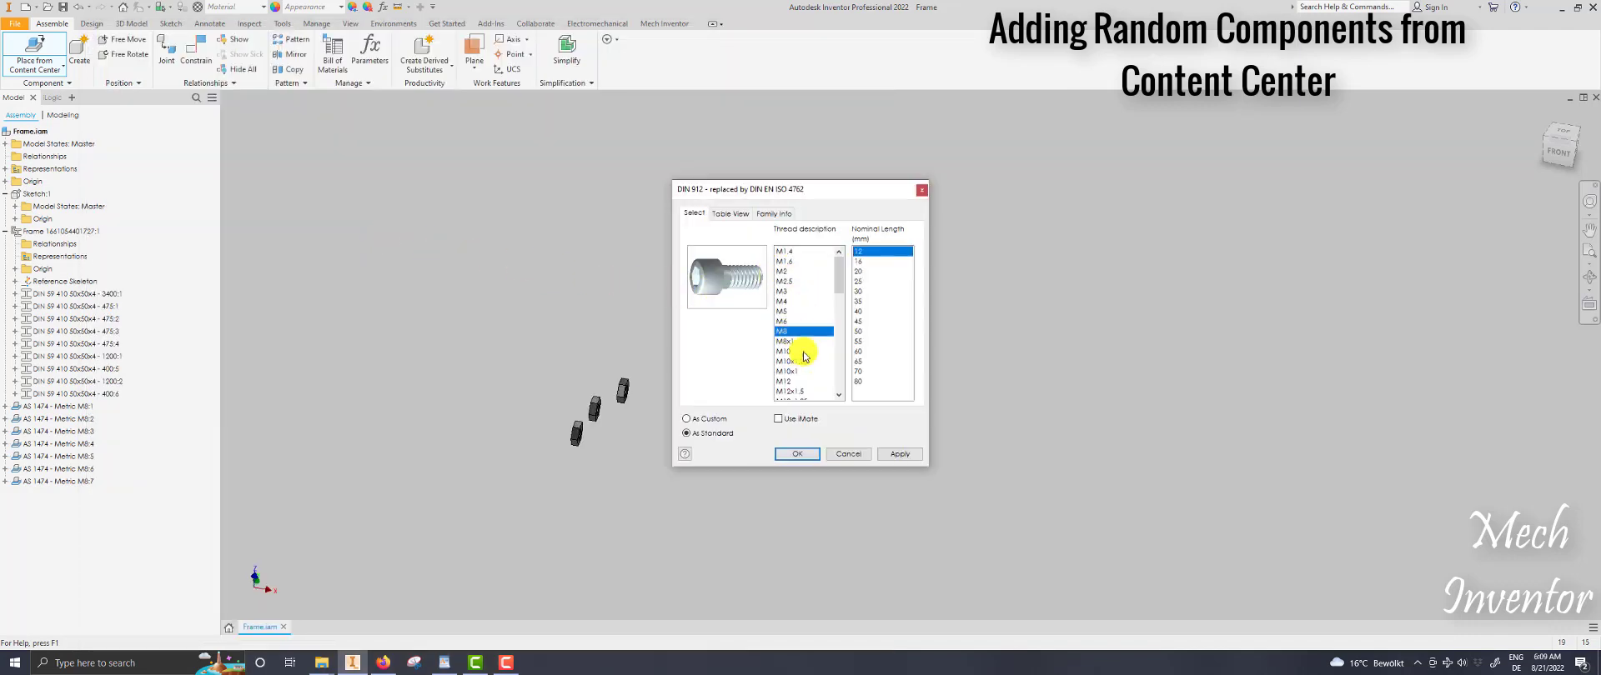
click(858, 331)
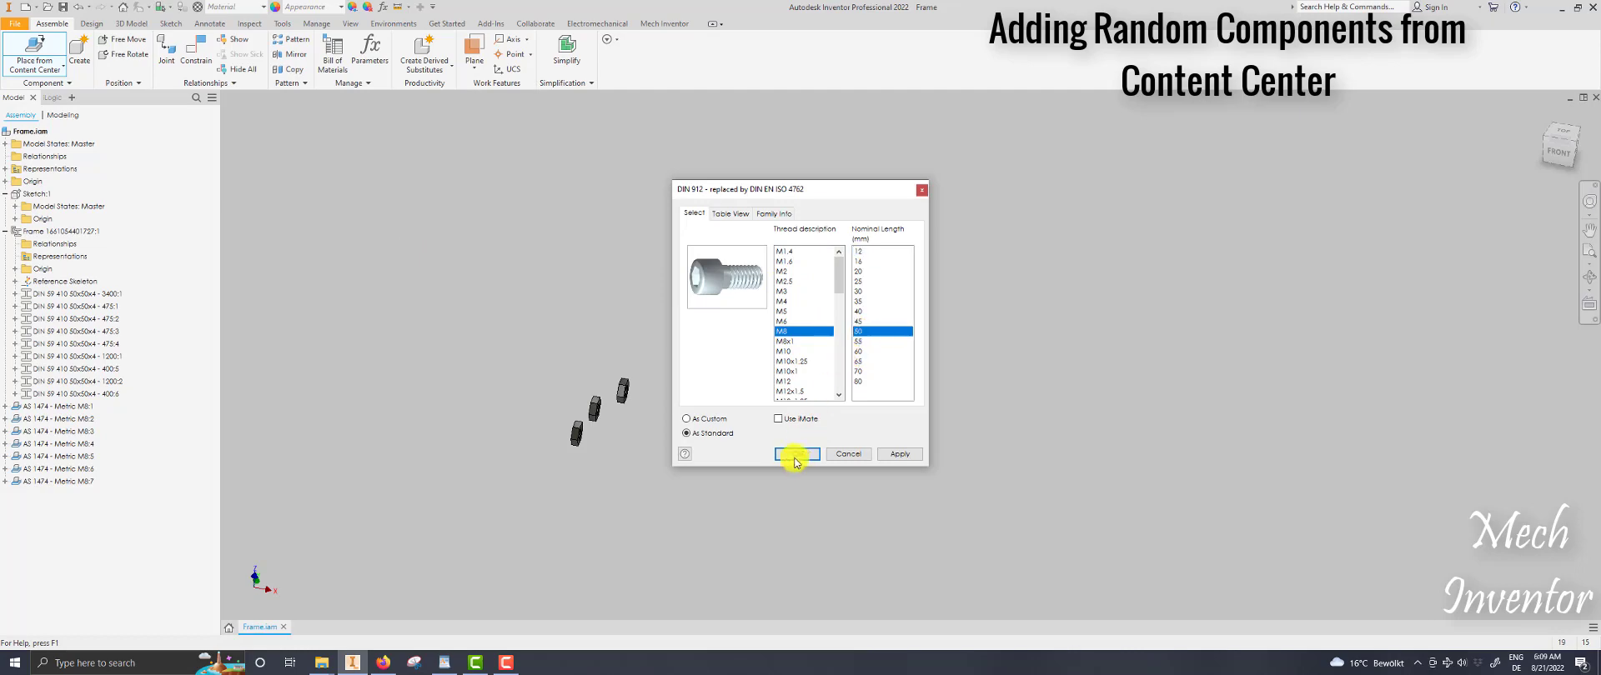
click(793, 460)
Place six DIN 912 M8 x 50 bolts around the hex nuts beside the frame.
scroll(802, 428, down, 4)
click(848, 395)
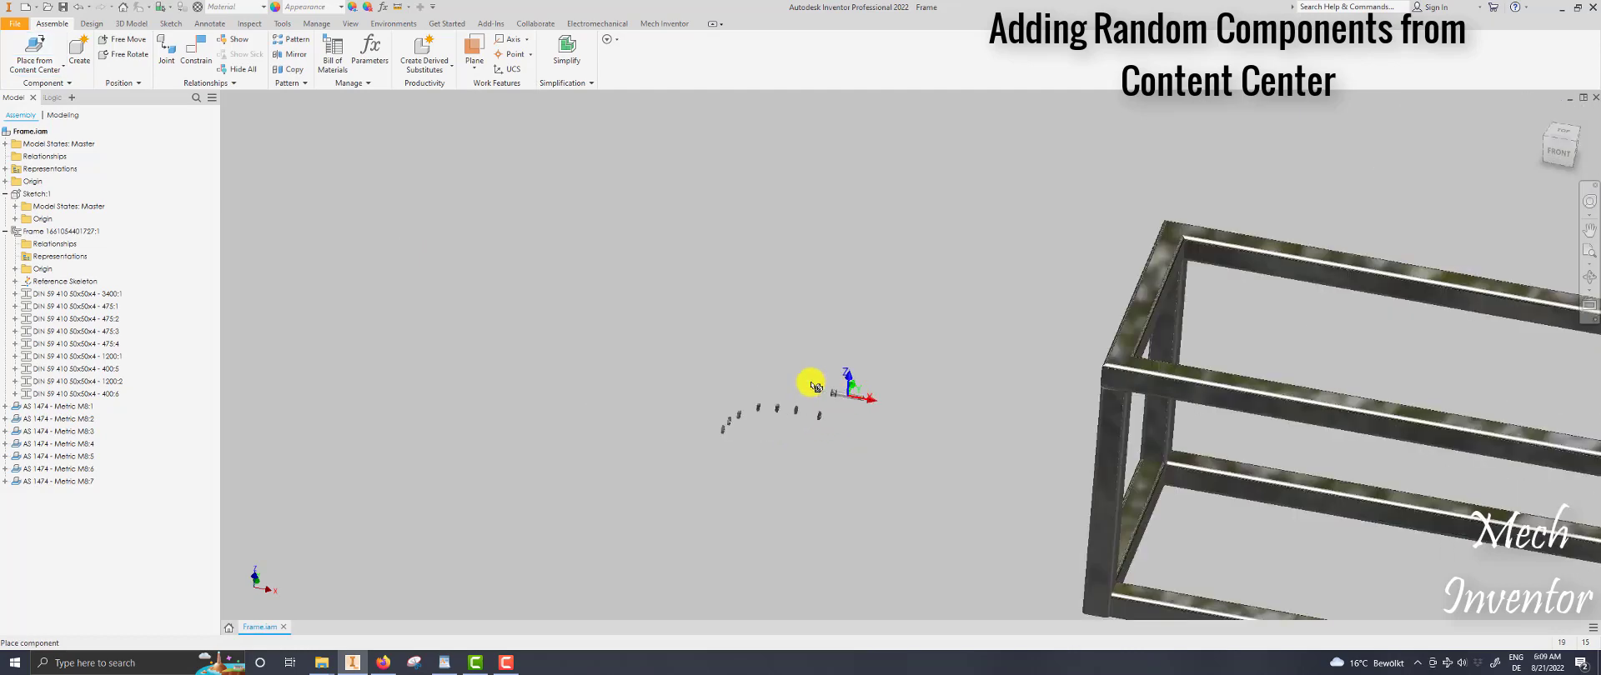
click(801, 383)
click(793, 425)
click(718, 418)
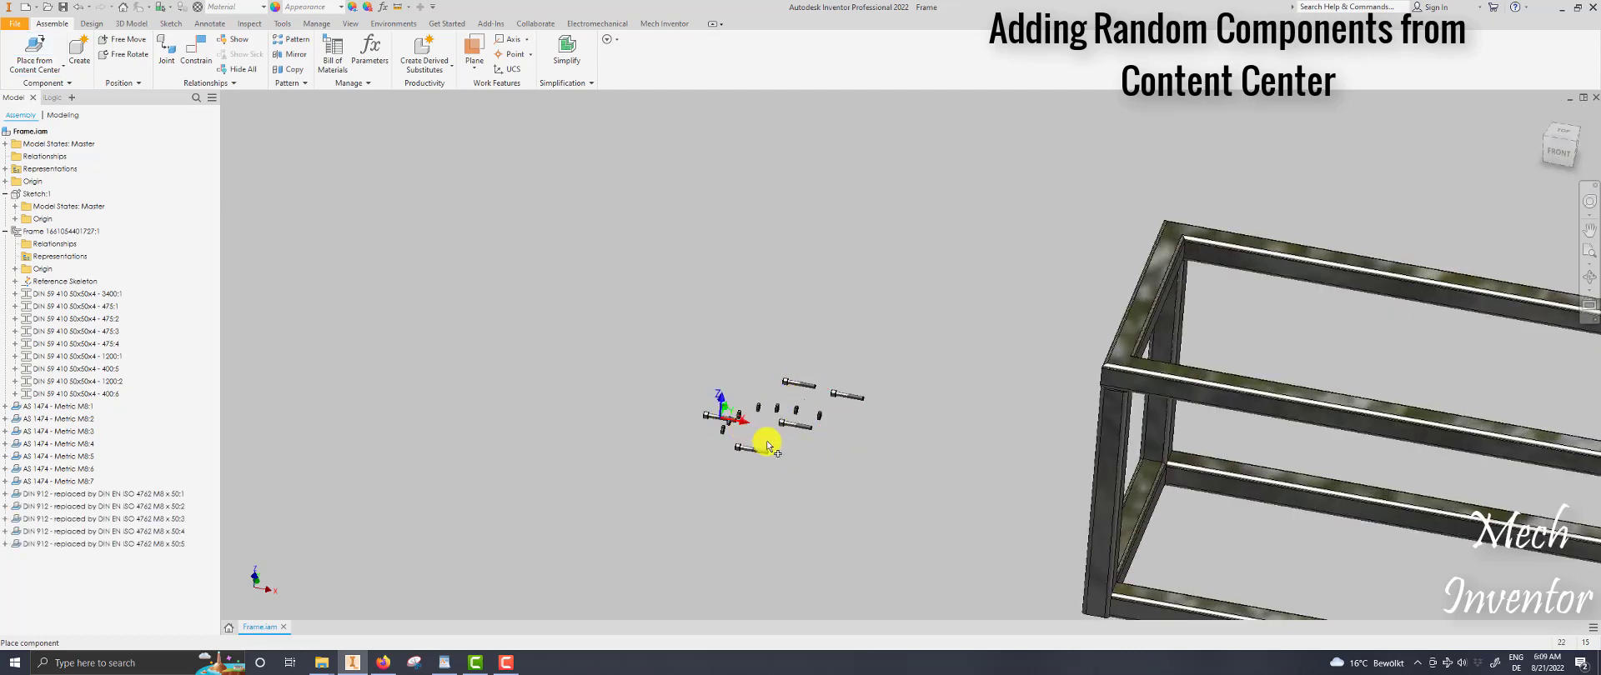
click(752, 448)
click(823, 464)
right_click(841, 435)
click(871, 435)
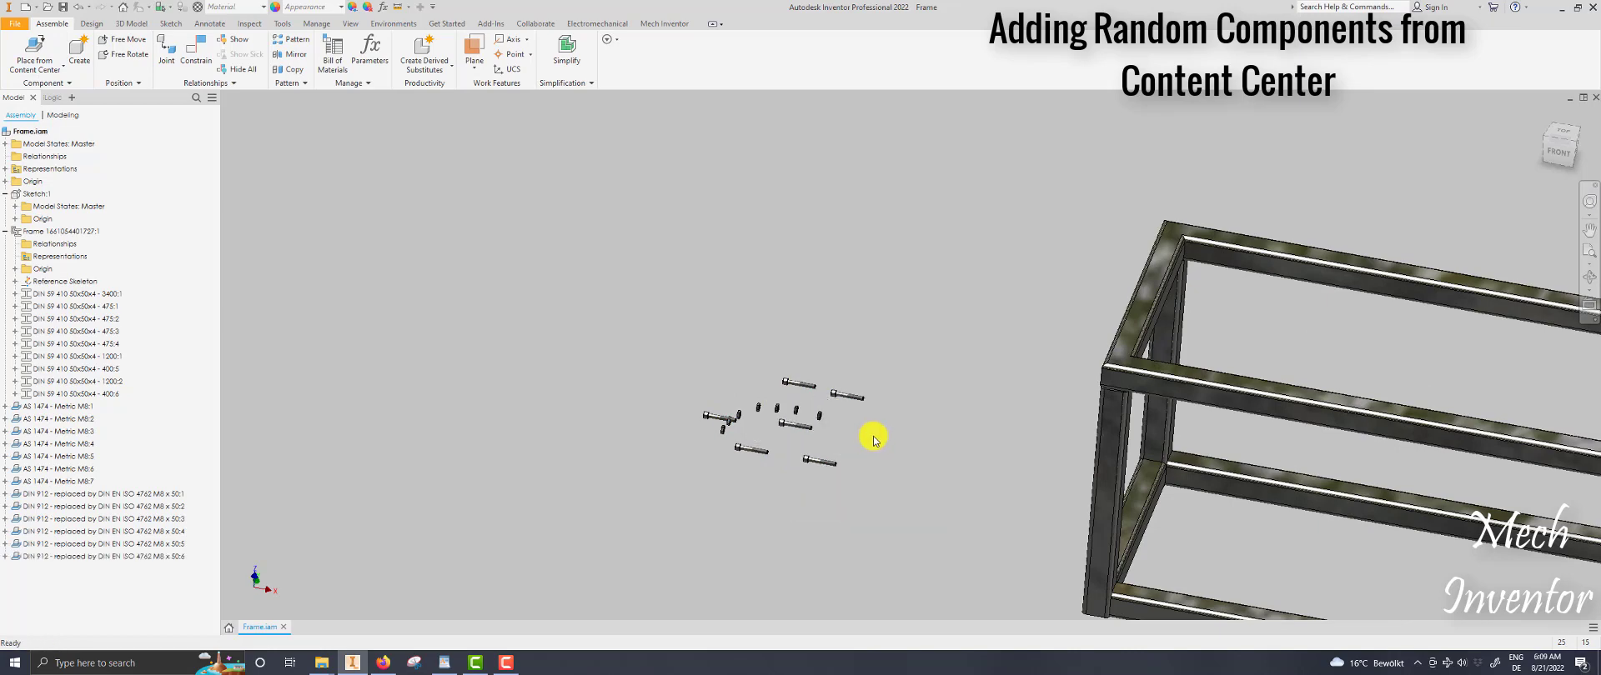
Filter the Content Center by the GB standard and choose the socket head screw GB/T 70.1 for placement.
click(35, 52)
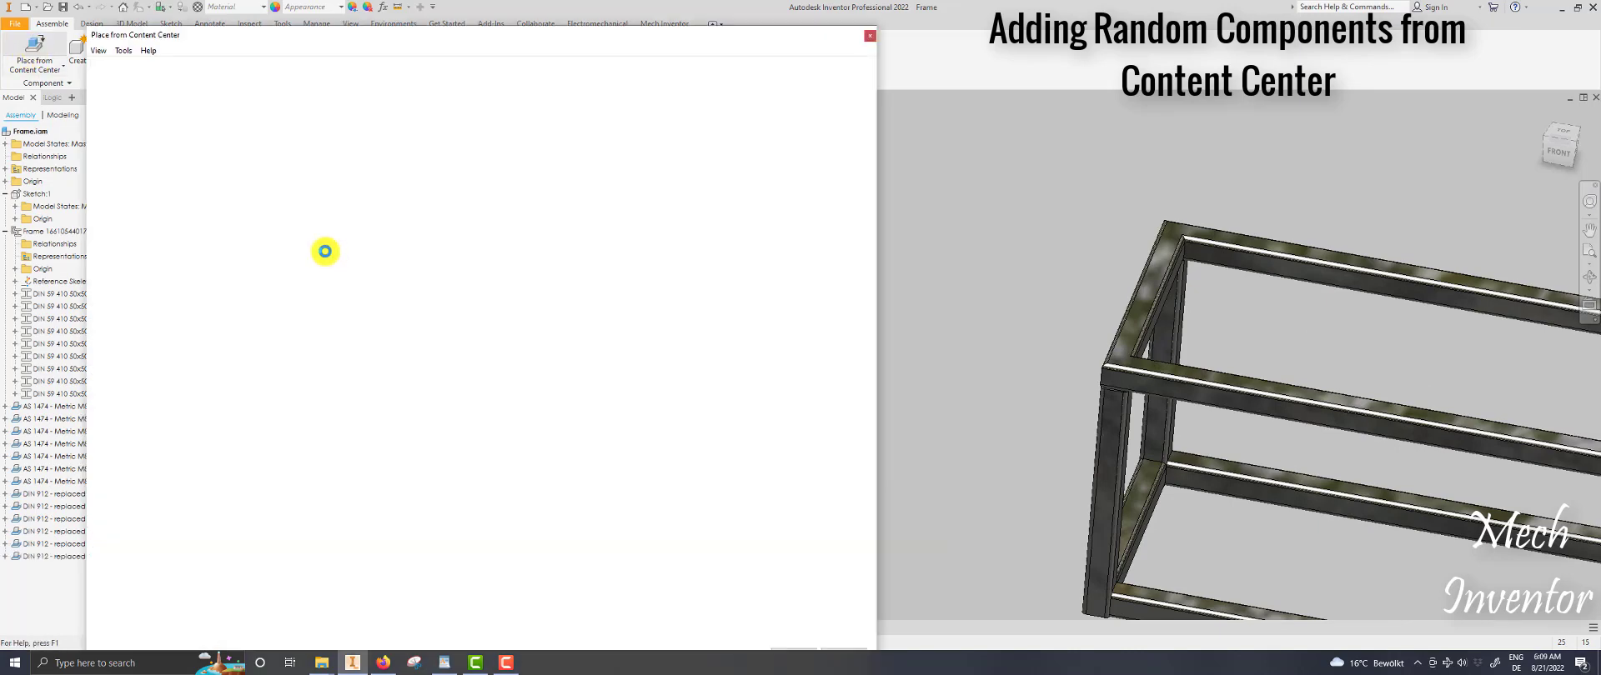
click(289, 75)
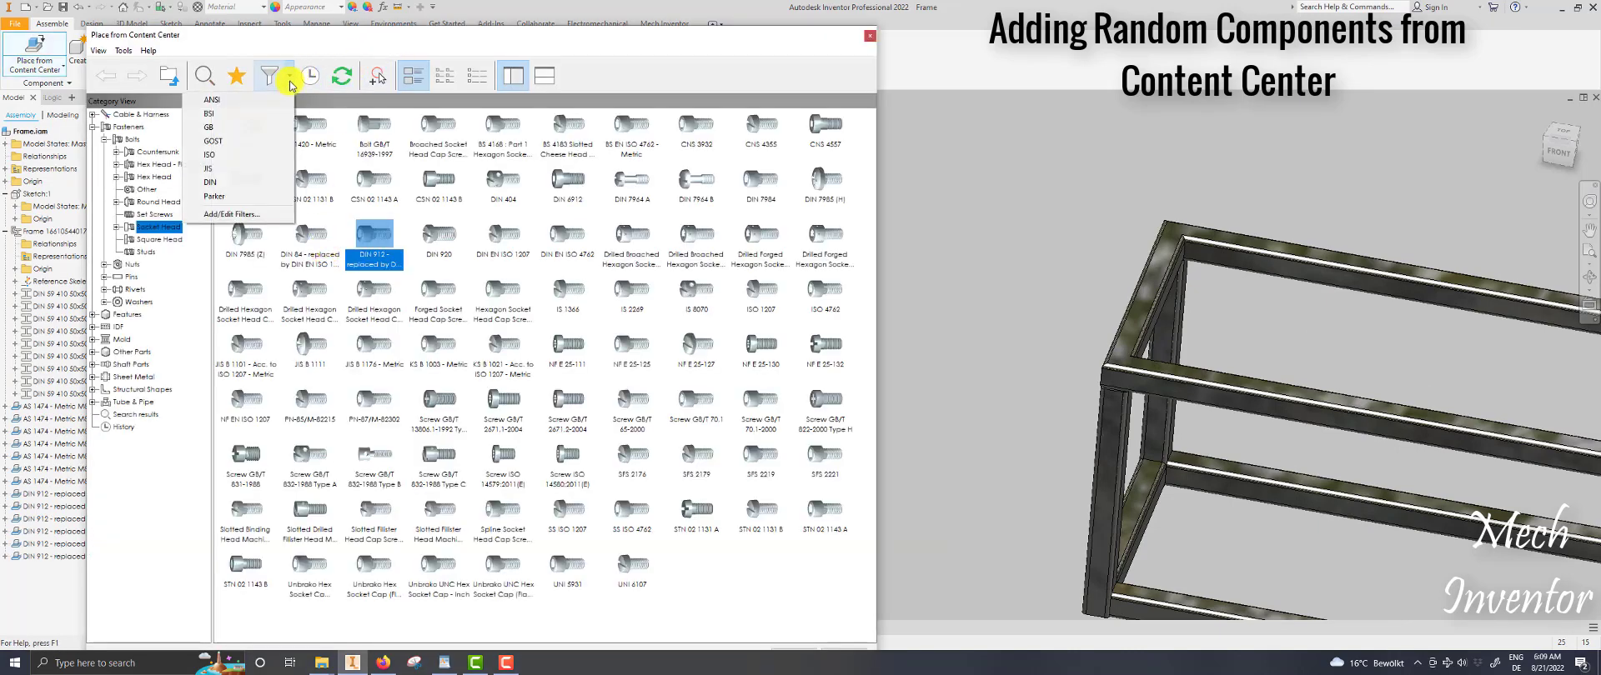
click(213, 127)
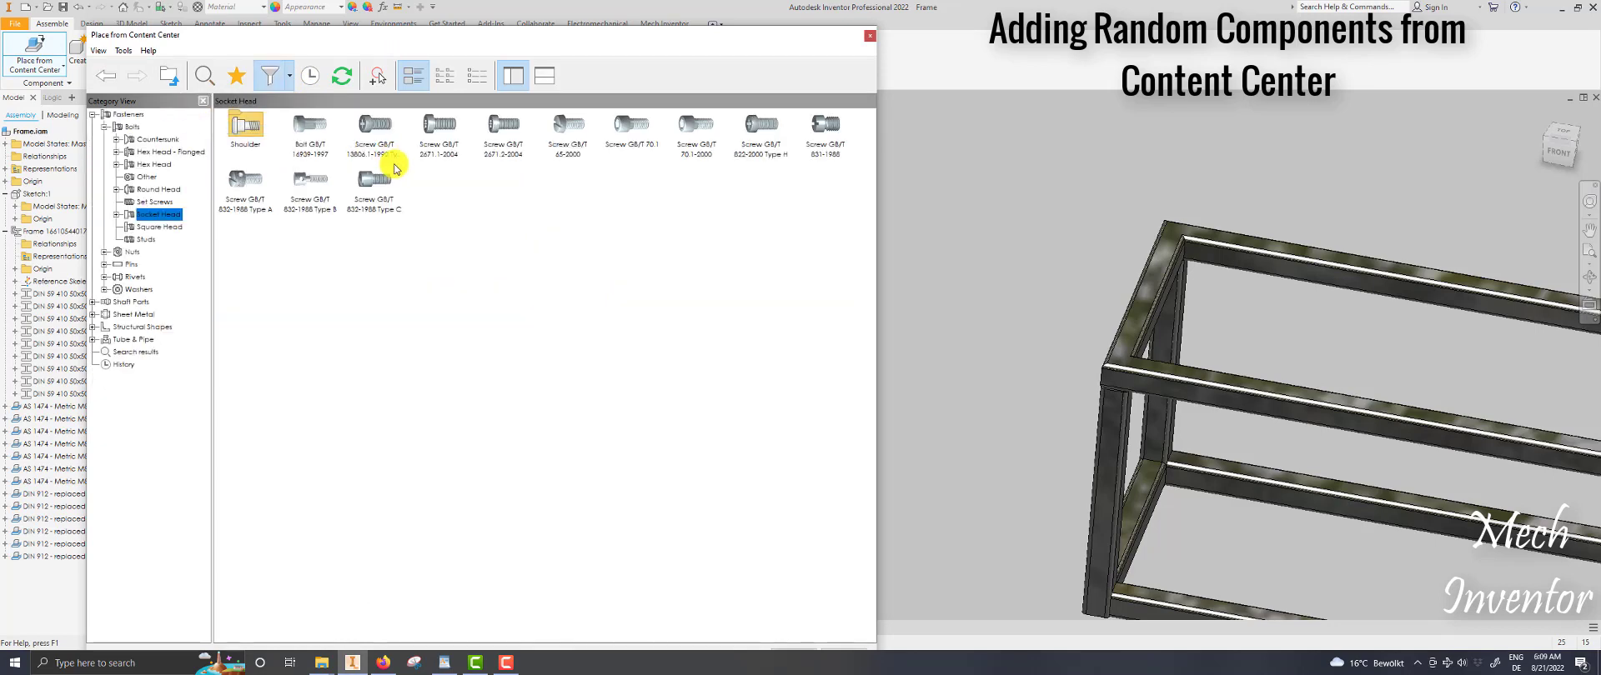
click(503, 129)
click(635, 134)
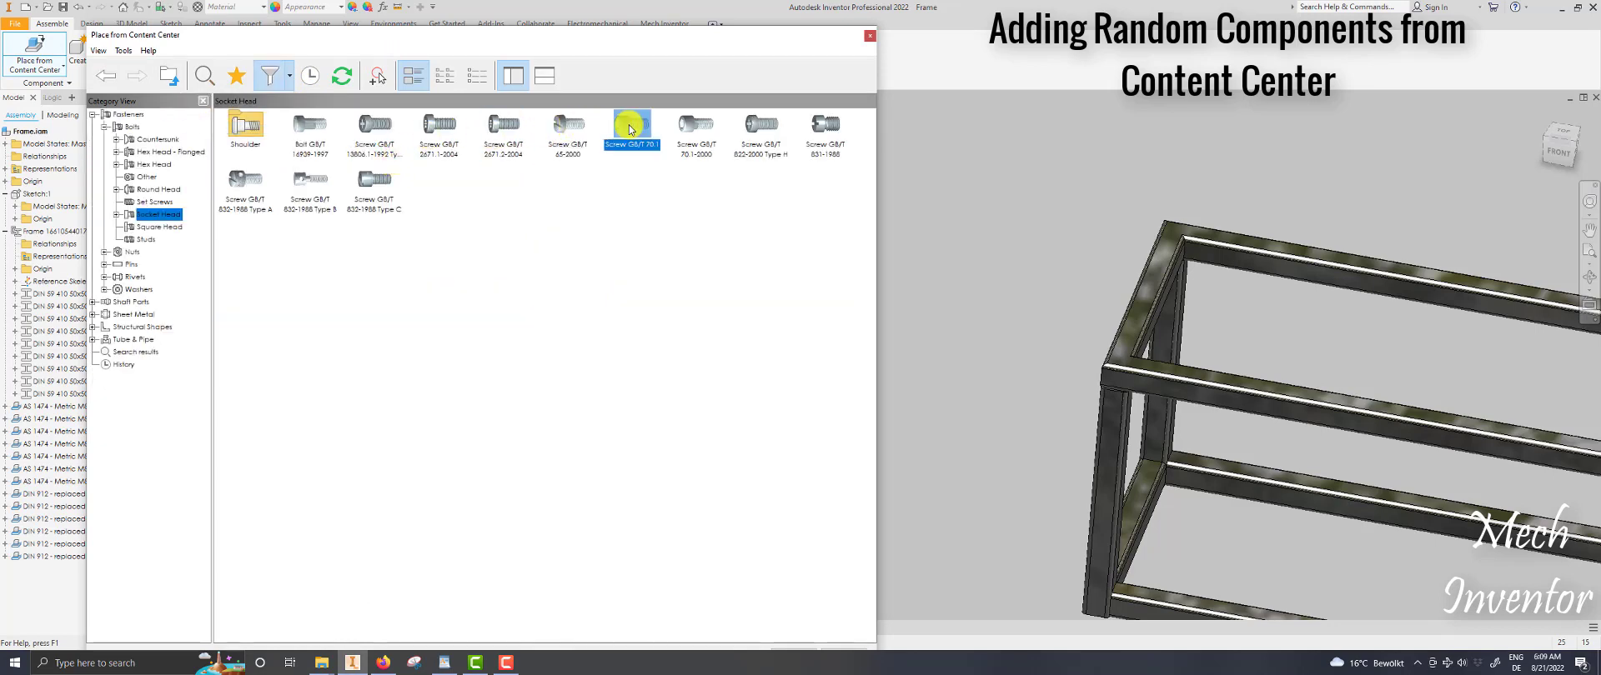
double_click(635, 135)
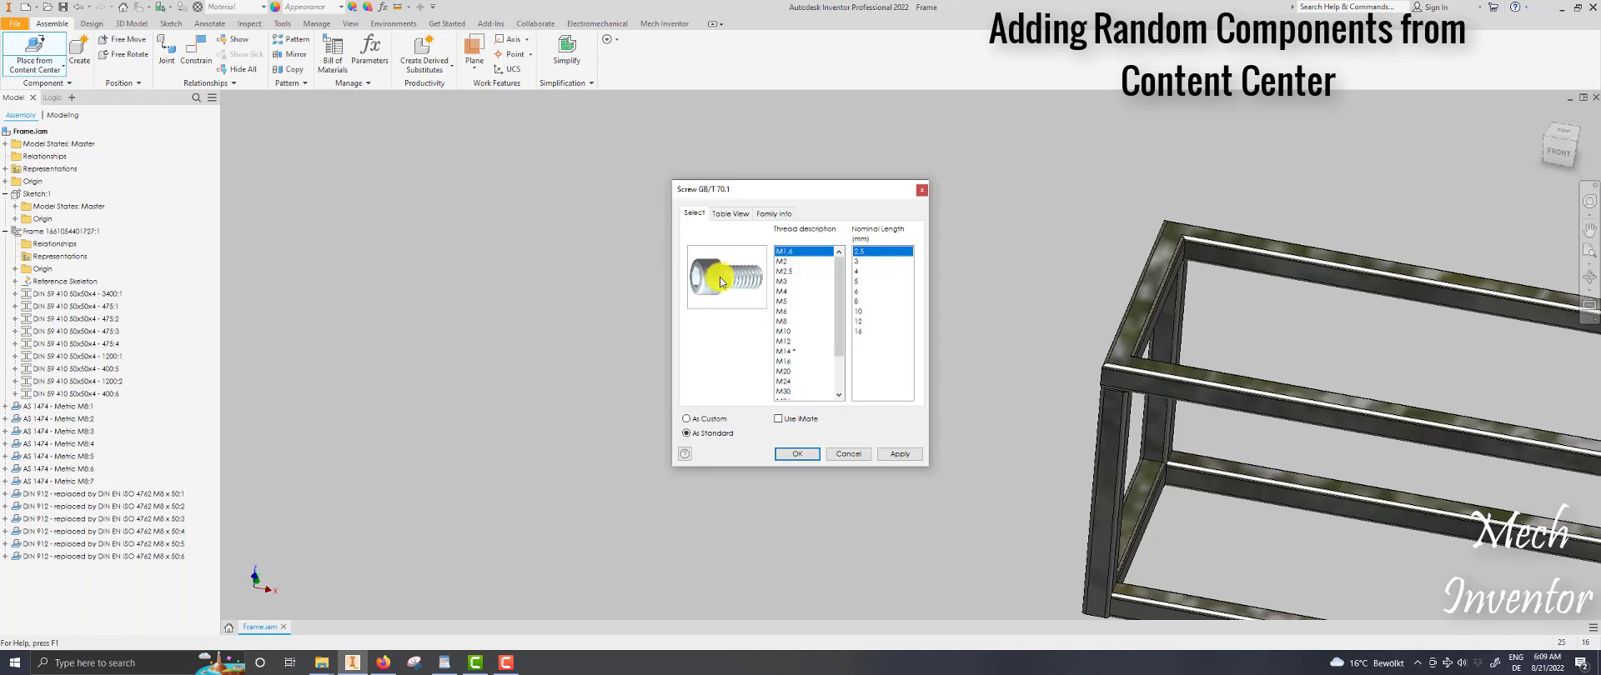
Configure the GB/T 70.1 screw with thread M12 and a nominal length of 55 mm.
click(792, 321)
click(792, 341)
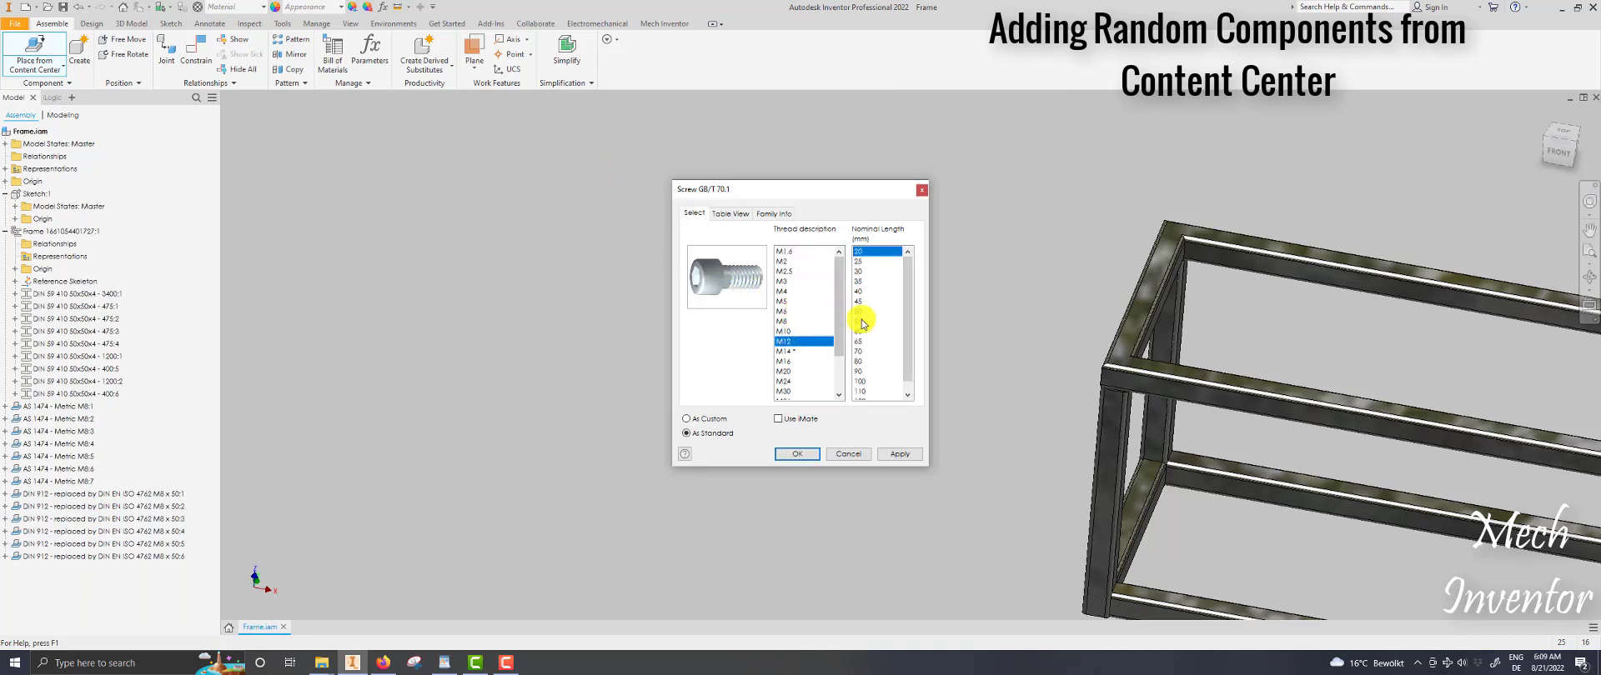
click(859, 321)
click(806, 460)
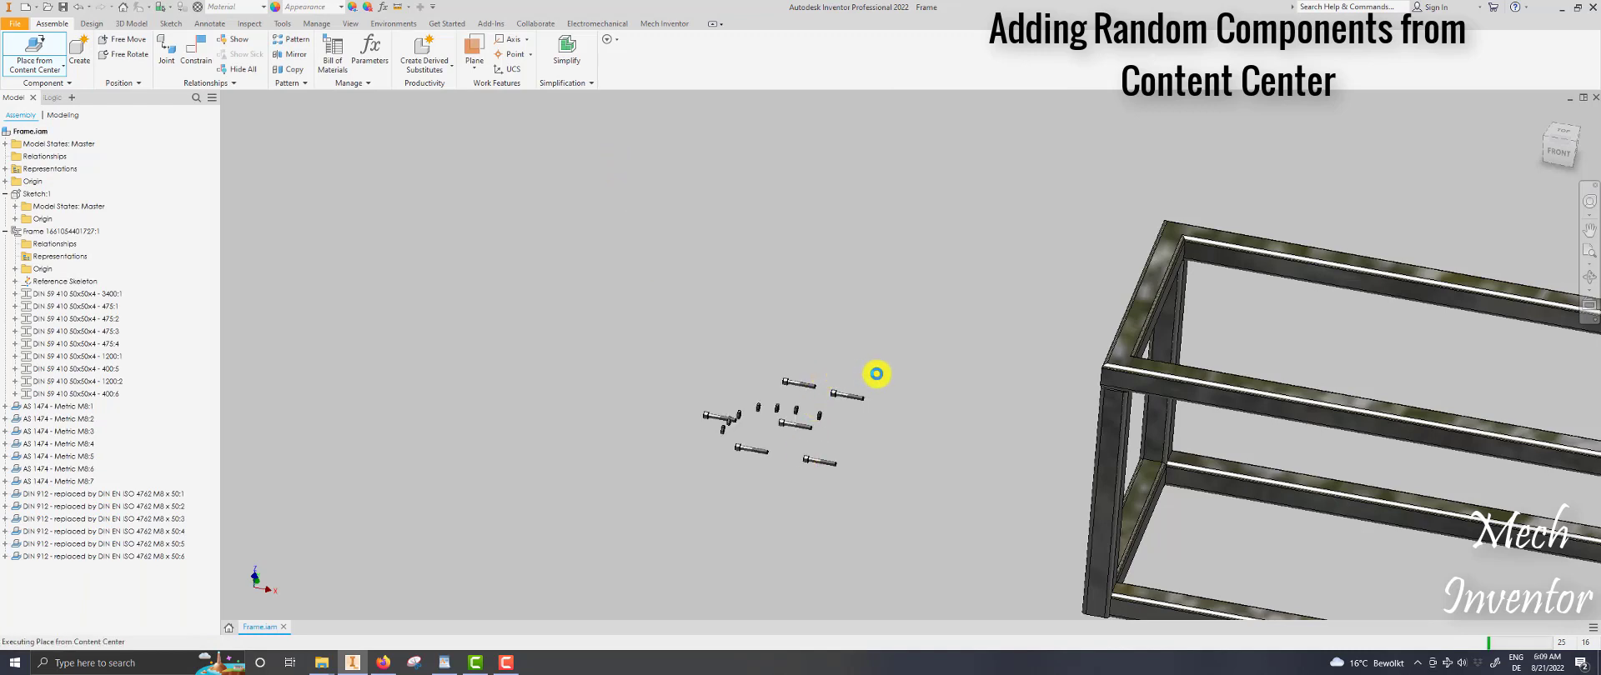
Place four GB/T 70.1 M12 x 55 screws between the existing fasteners and the frame.
click(876, 371)
click(923, 421)
click(924, 328)
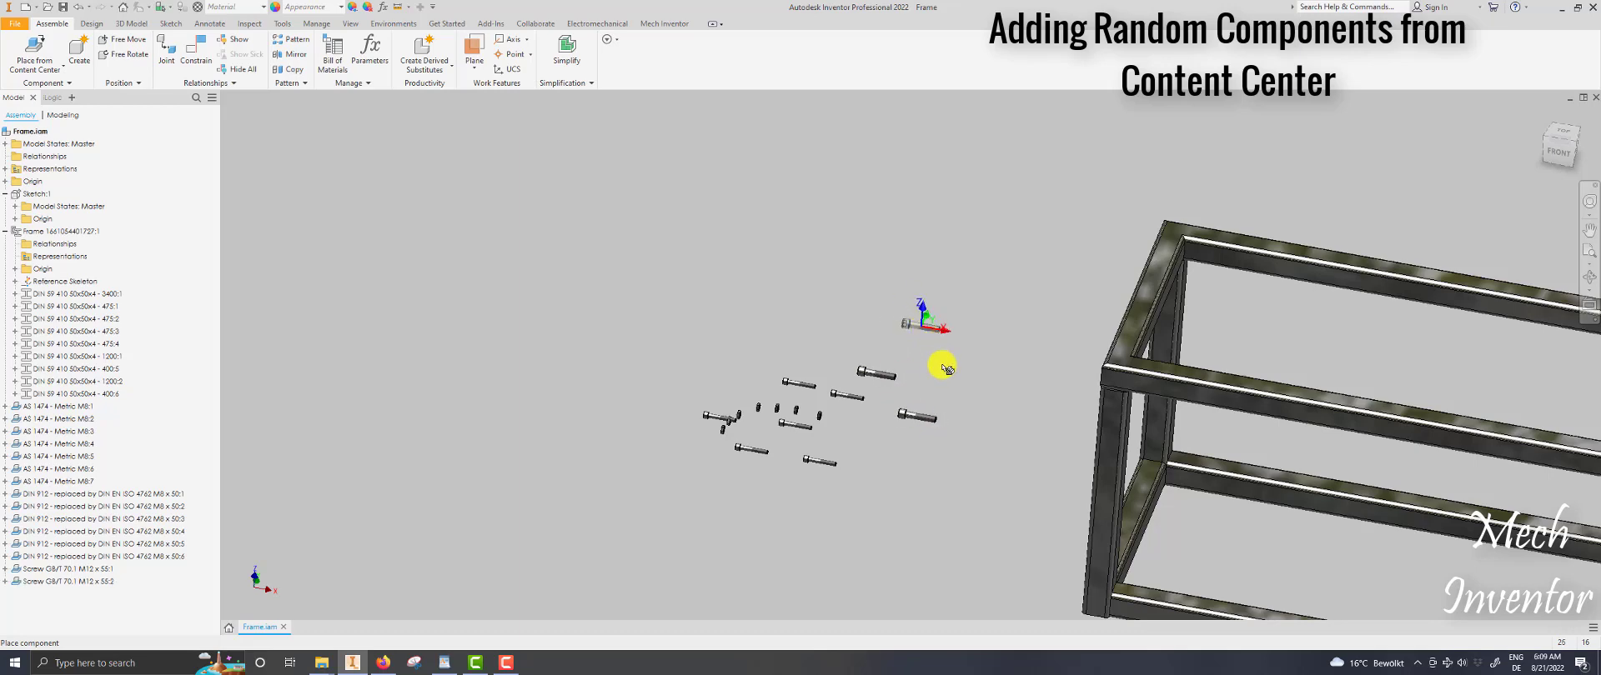
click(945, 369)
key(Escape)
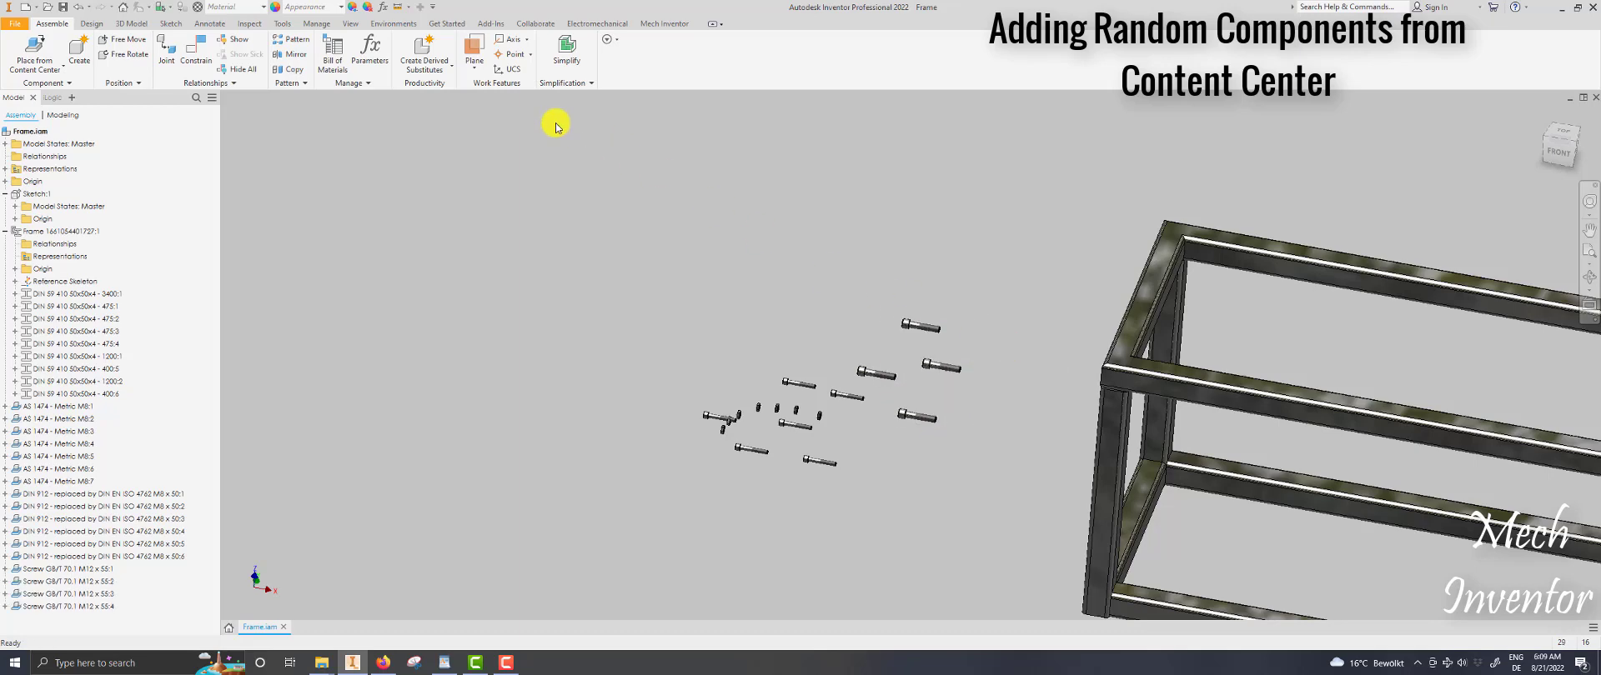
Choose the hex head bolt GB/T 5780-2000 from Content Center with thread M16 and nominal length 80 mm.
click(34, 42)
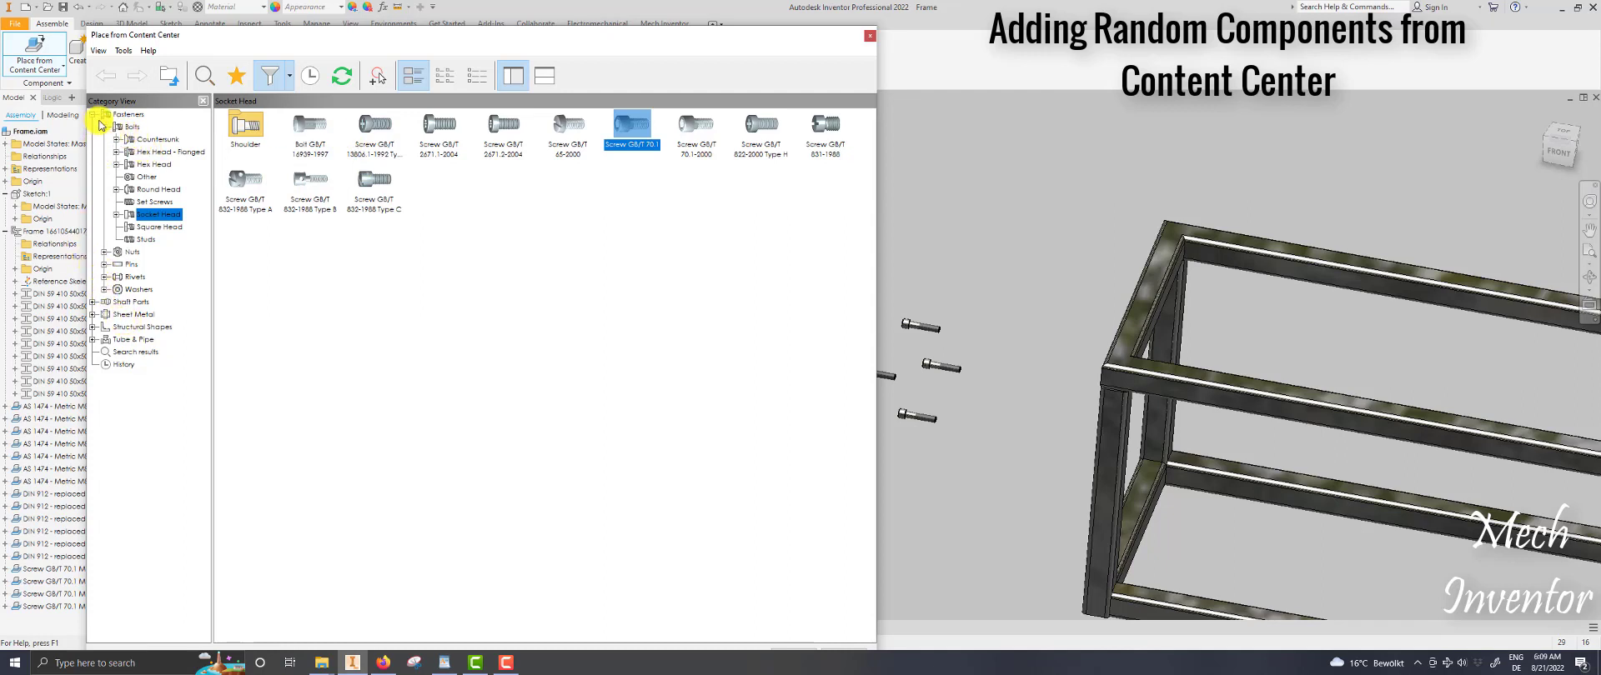
click(152, 165)
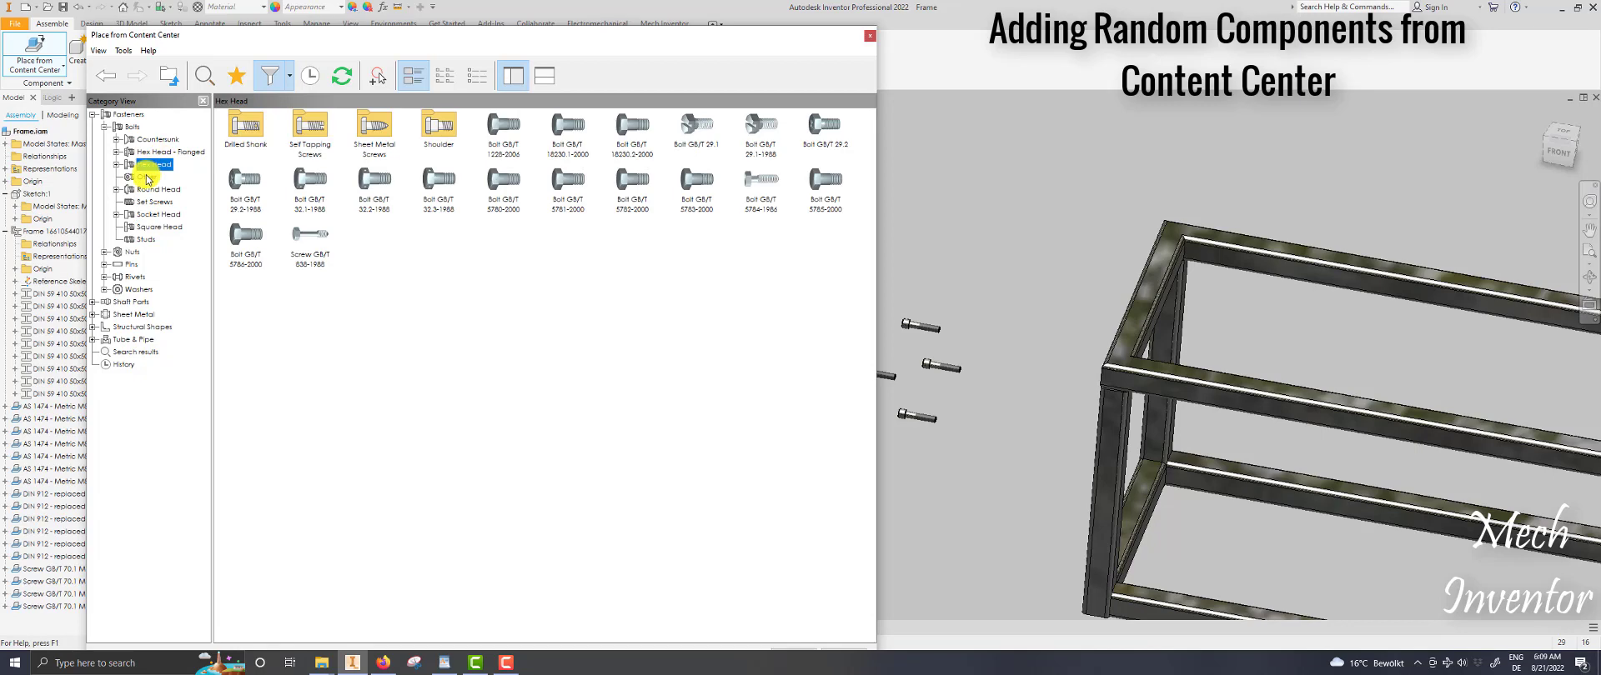
double_click(505, 180)
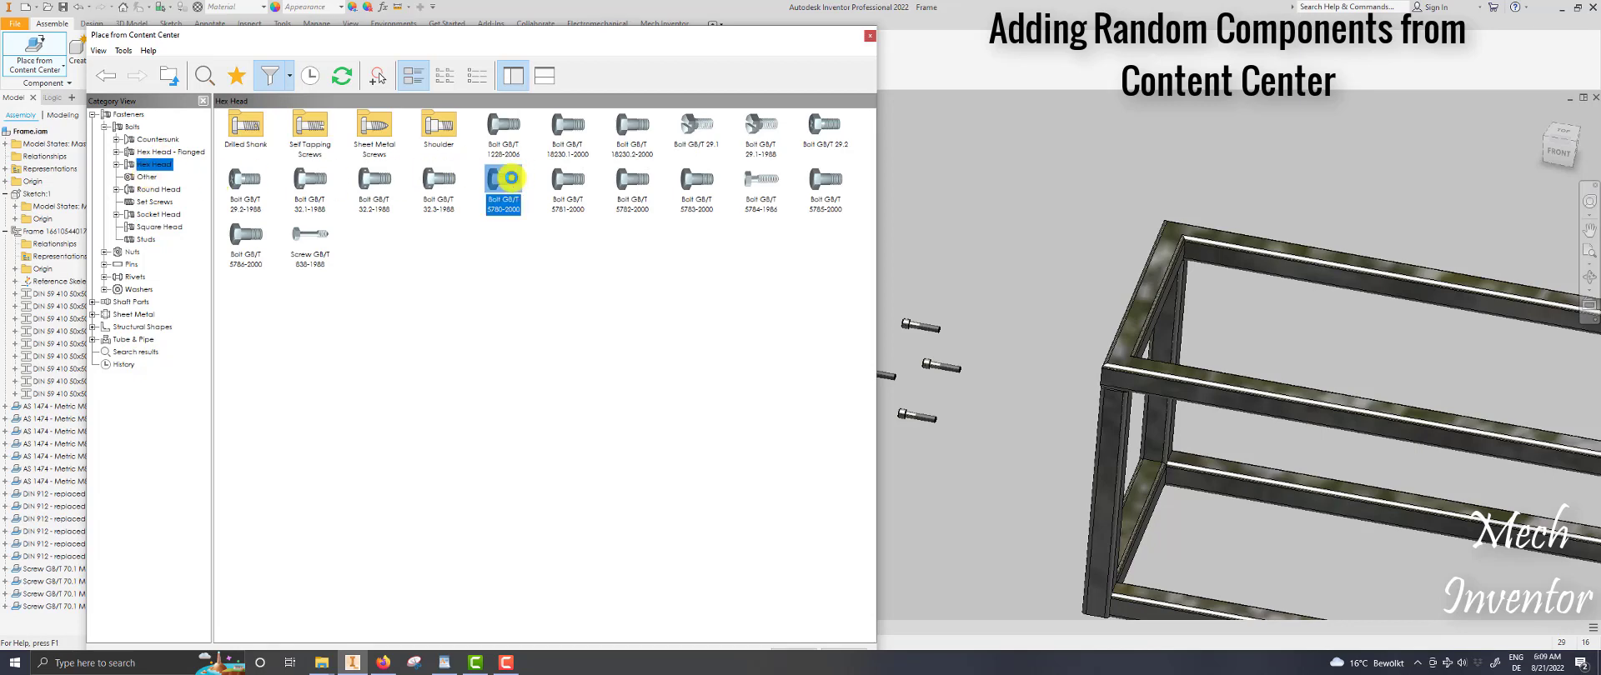
click(789, 291)
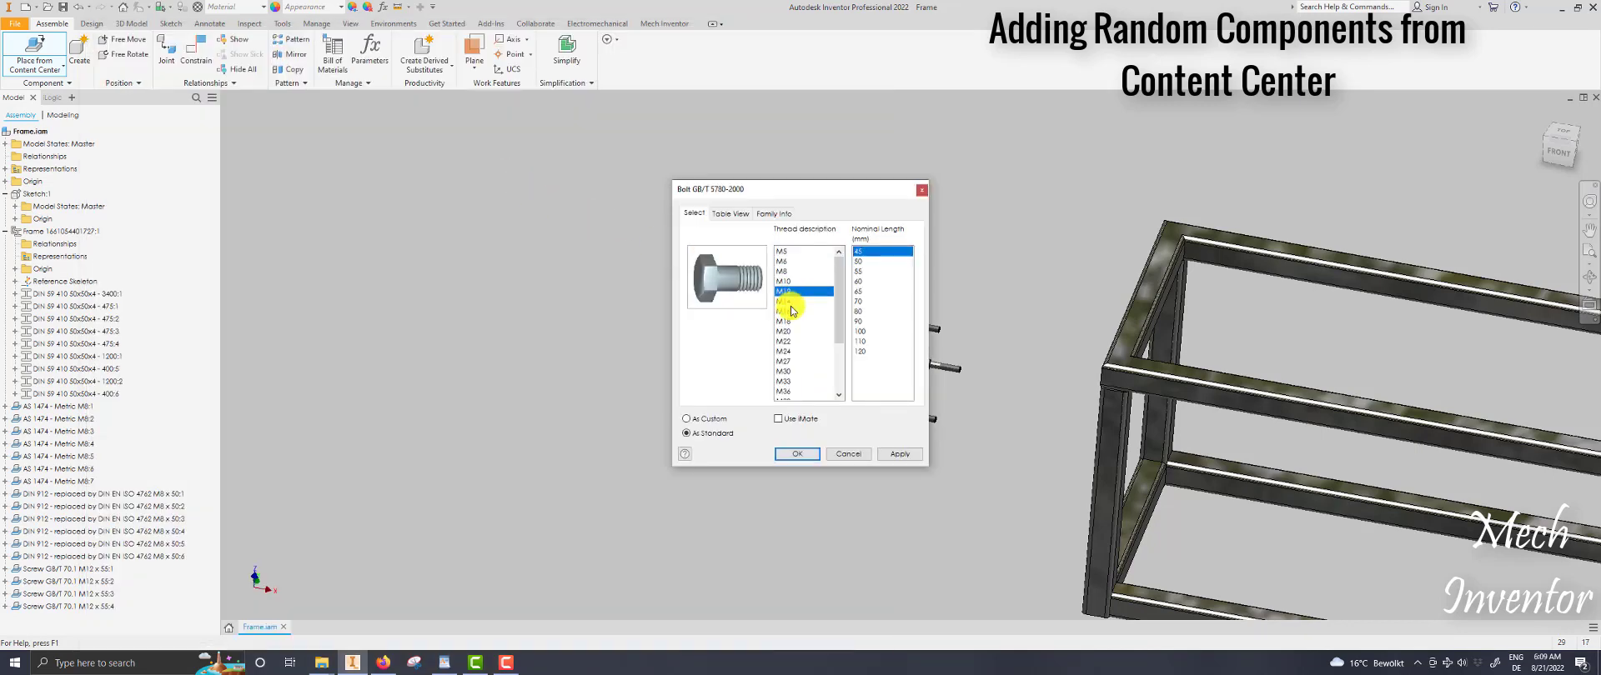
click(788, 311)
click(858, 291)
click(797, 453)
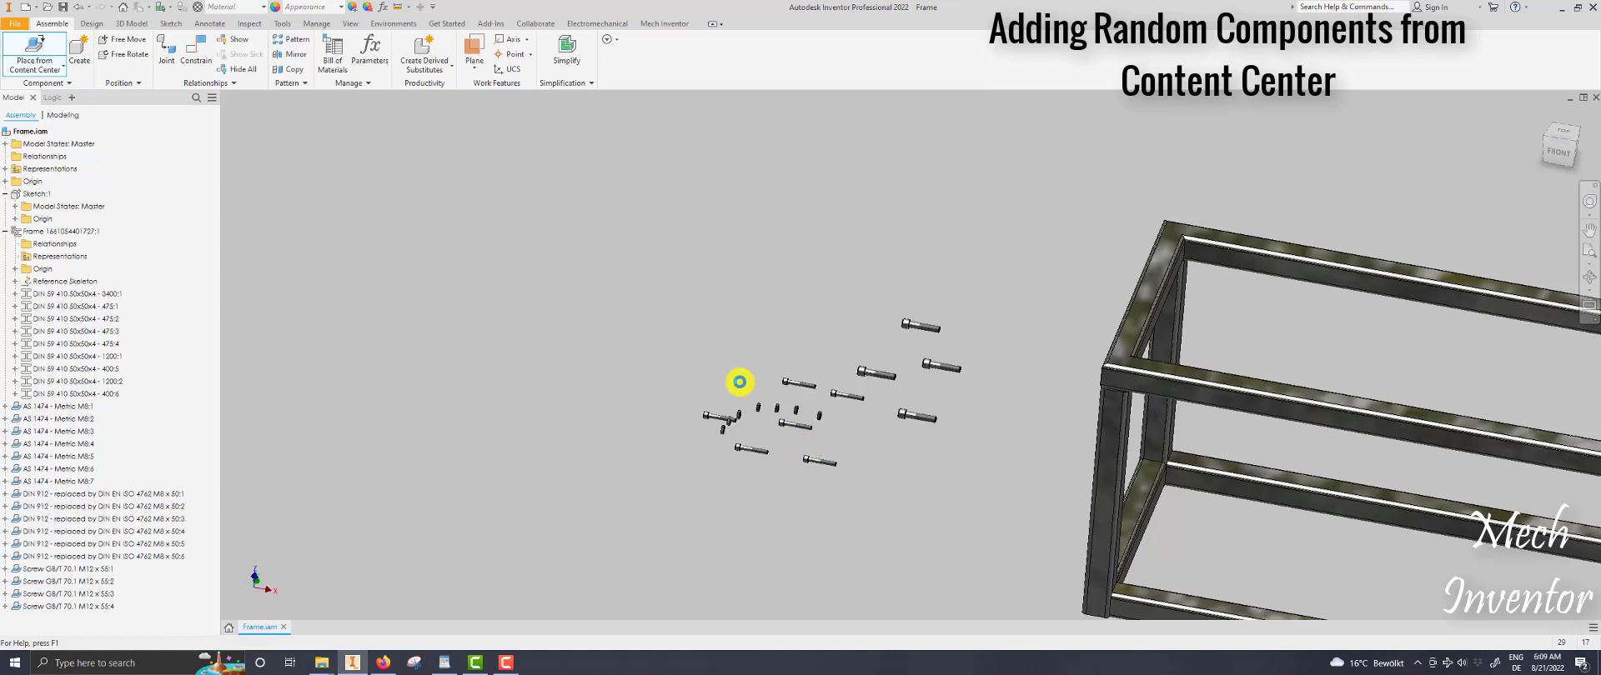
Place three GB/T 5780-2000 M16 x 80 bolts in a row above the hex nuts.
click(724, 345)
click(762, 332)
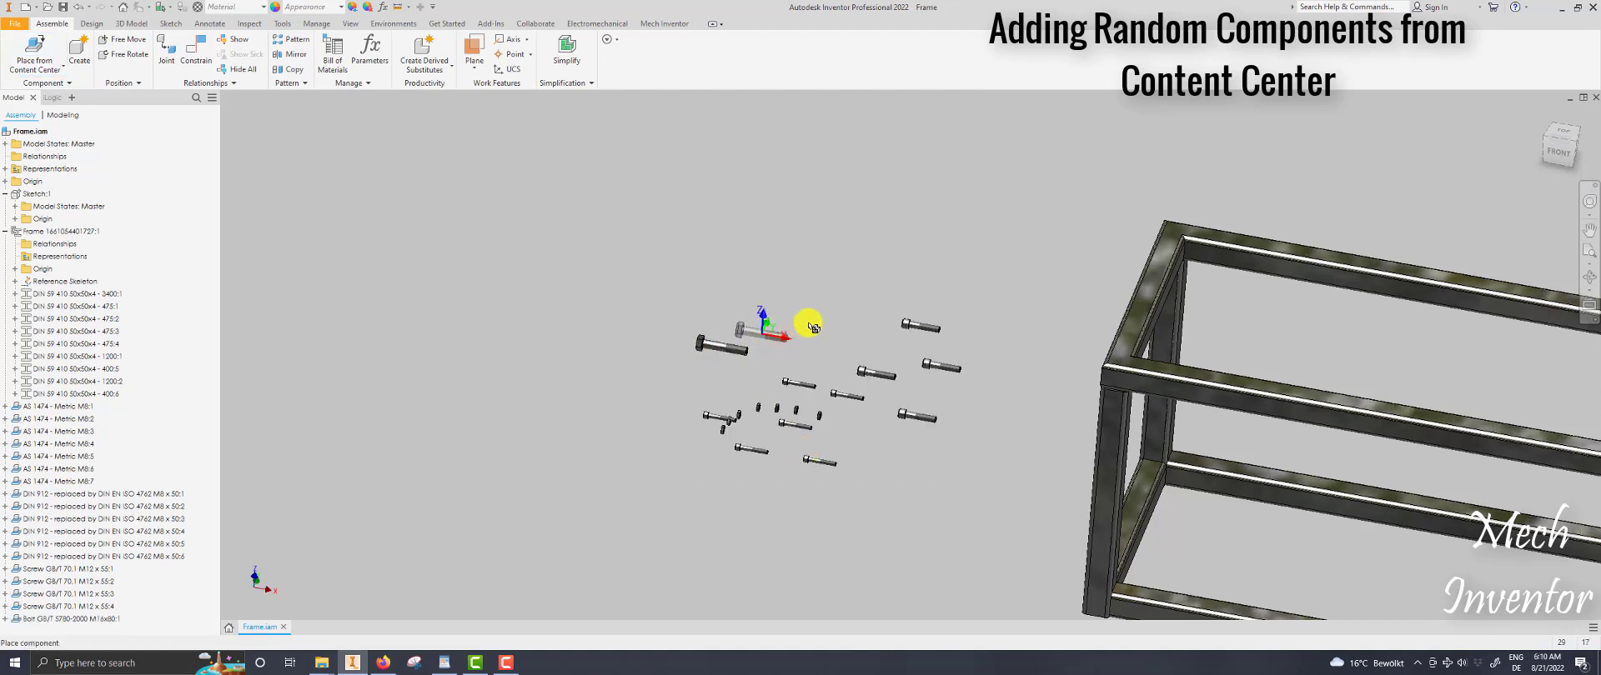
click(814, 318)
right_click(864, 287)
click(913, 287)
Choose the flanged hex head bolt GB/T 5789-1986 from Content Center with thread M20 and nominal length 100 mm.
click(35, 51)
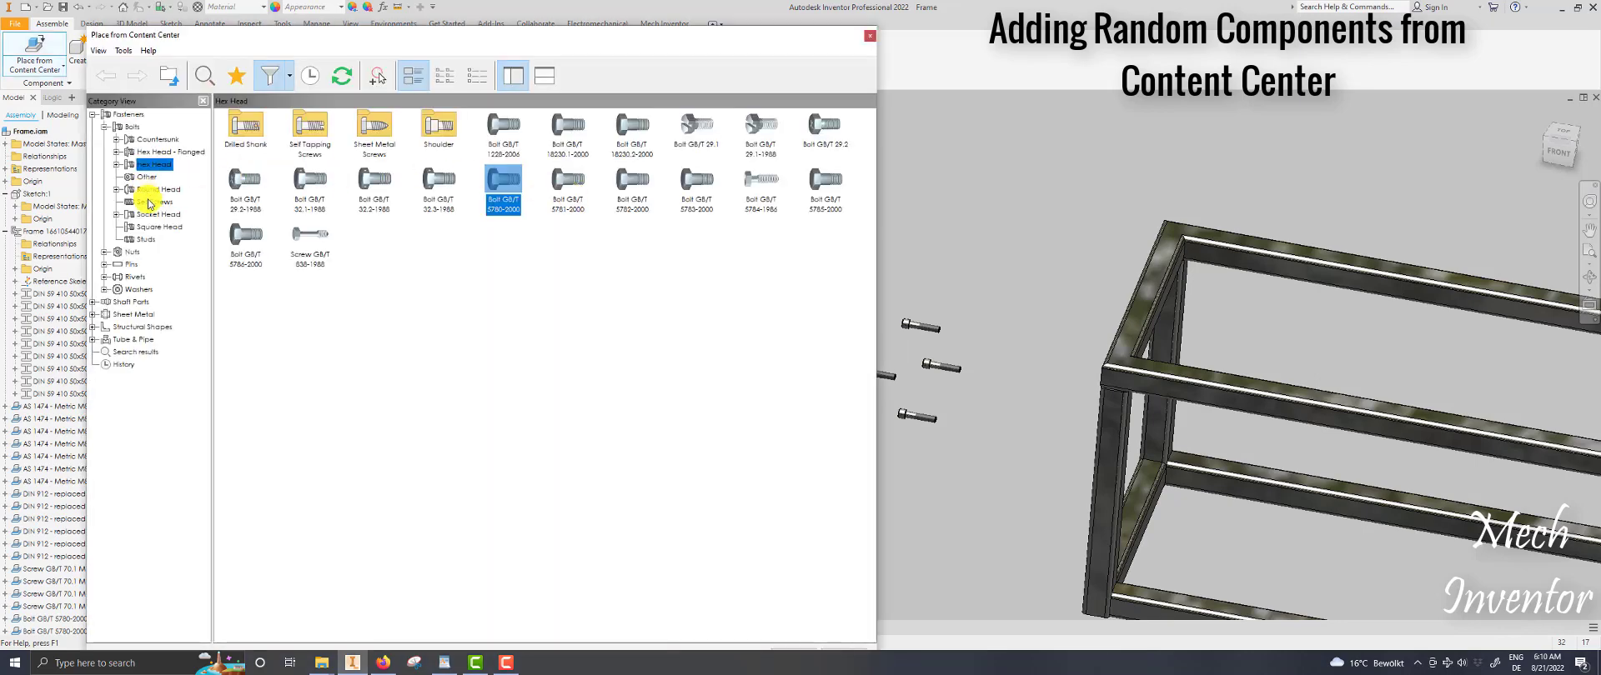
click(138, 153)
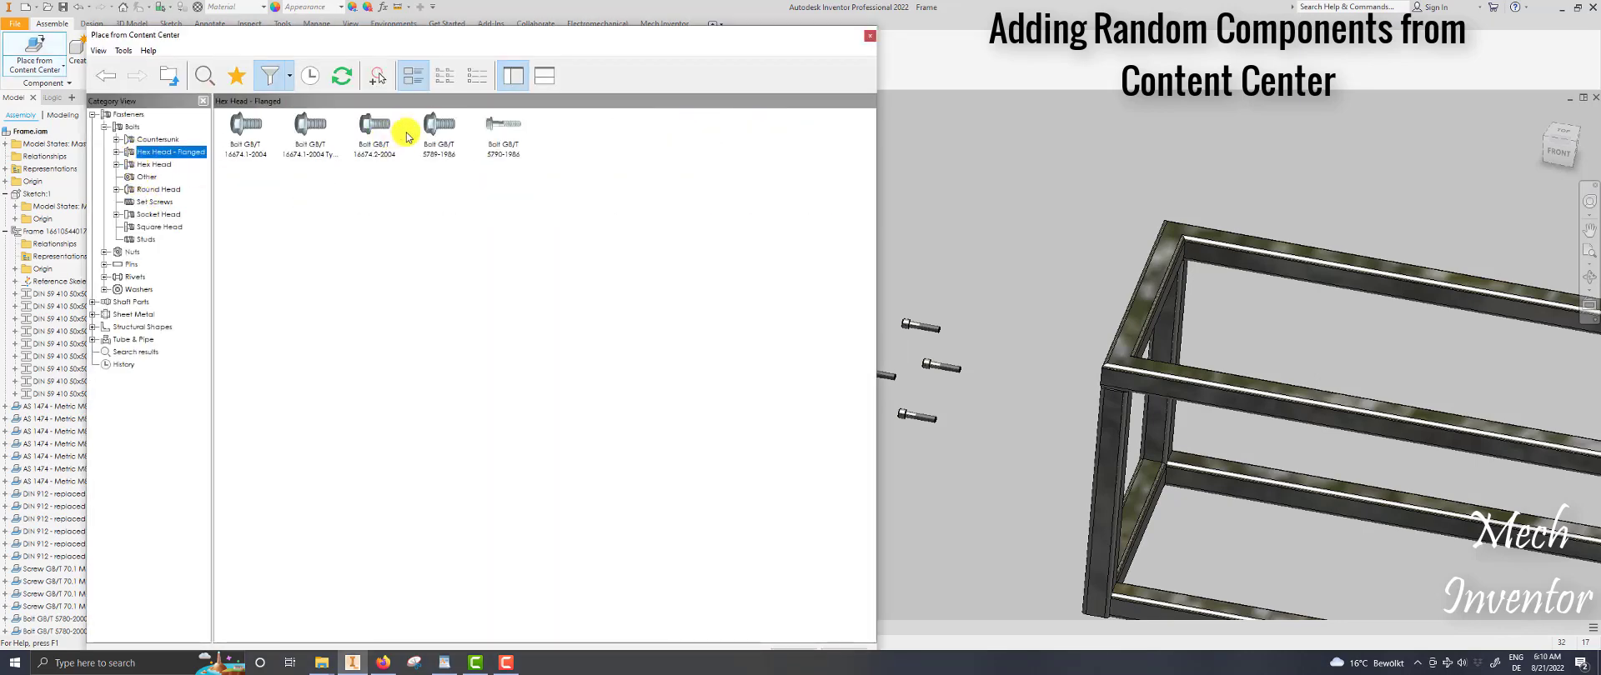
double_click(439, 129)
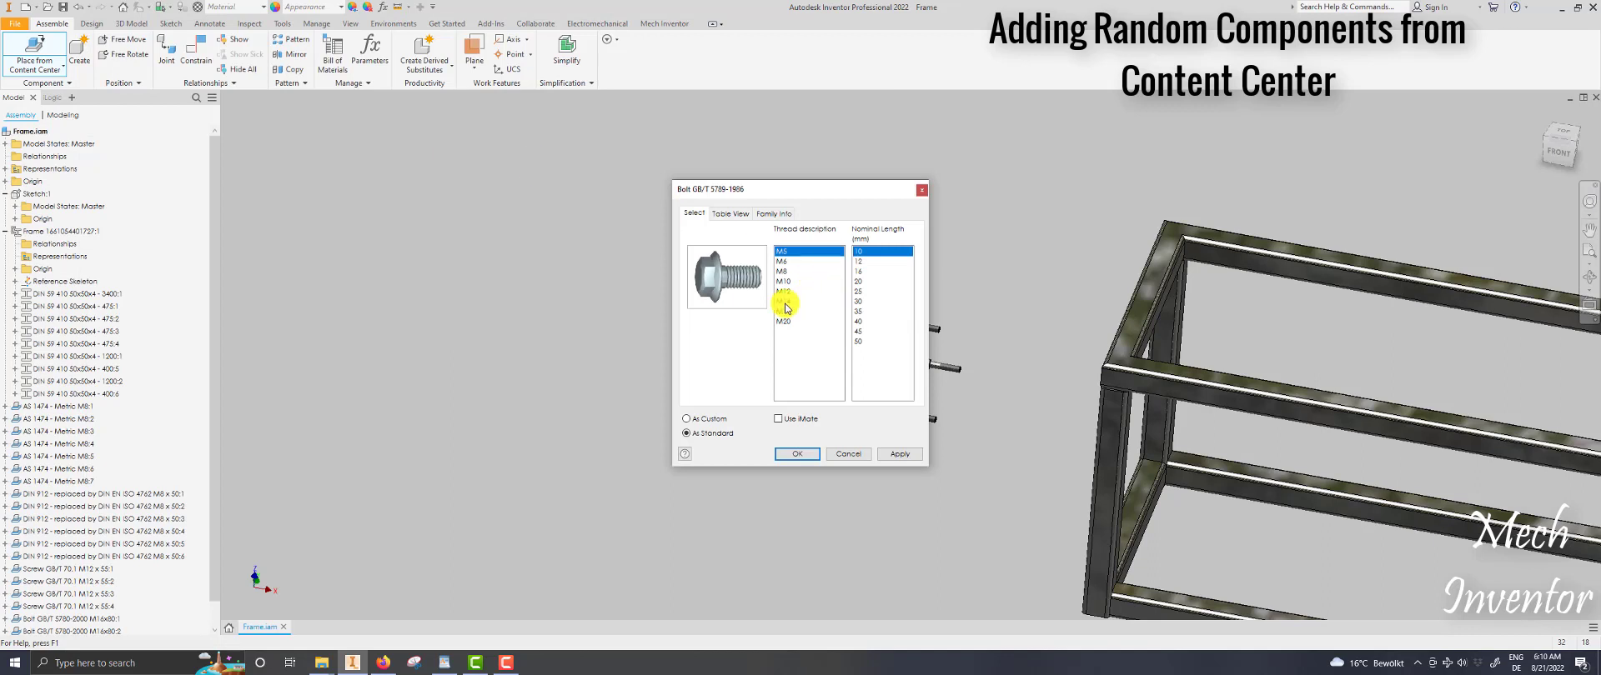
click(788, 321)
click(865, 341)
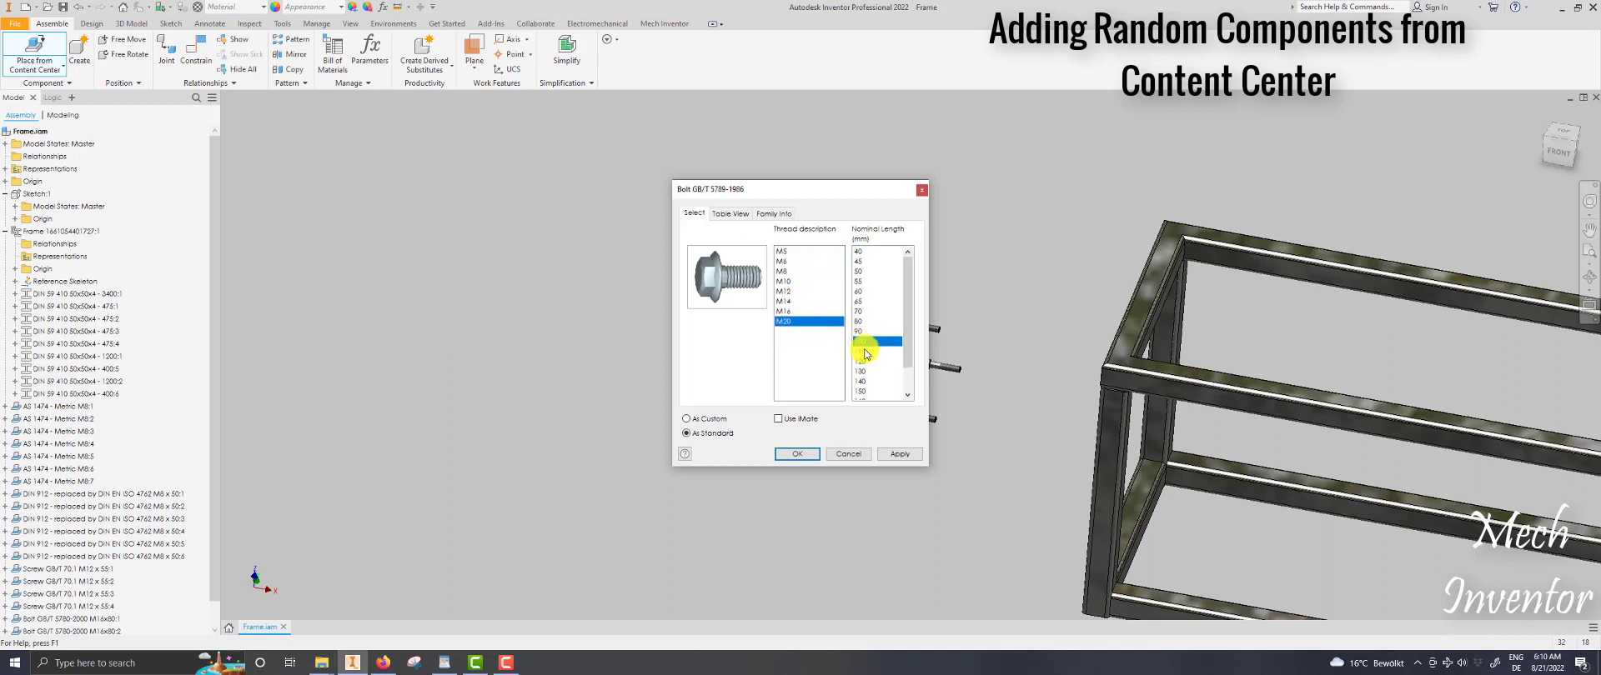
click(800, 454)
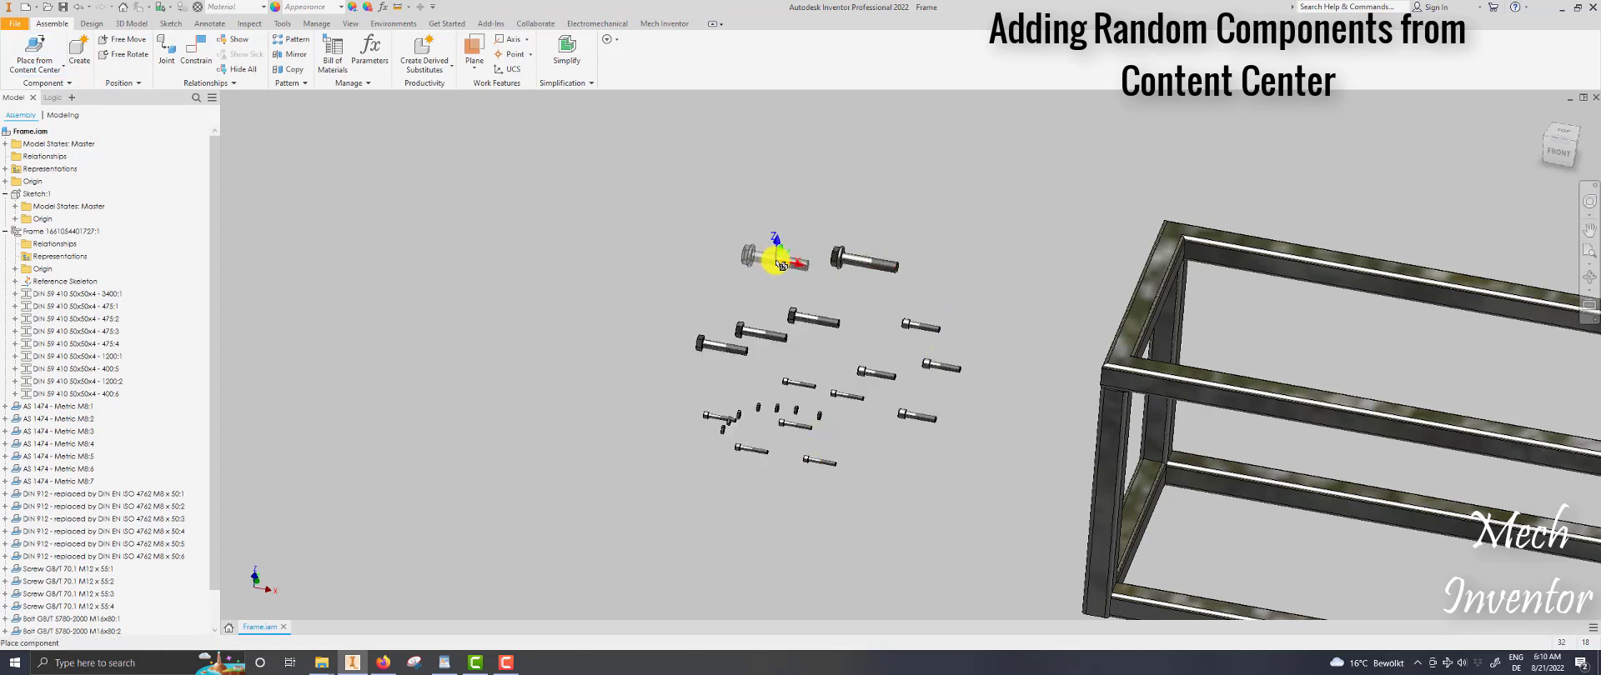
Place three GB/T 5789-1986 M20 x 100 flanged bolts above the M16 bolts.
click(777, 264)
click(721, 279)
right_click(636, 279)
click(666, 280)
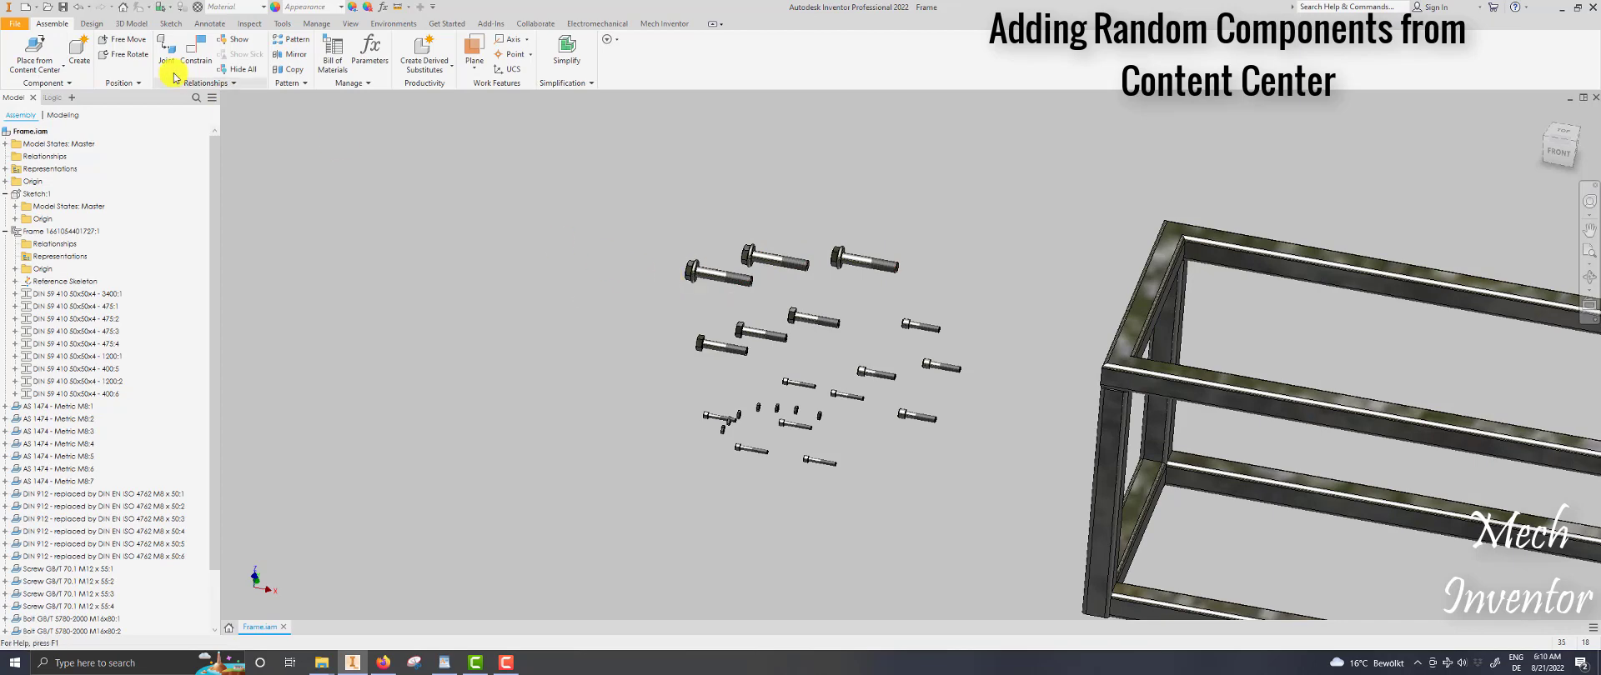
Choose the structural angle Steel GB/T 9787-1988 as a custom part with designation 50 x 50 x 3 and length 300 mm.
click(73, 59)
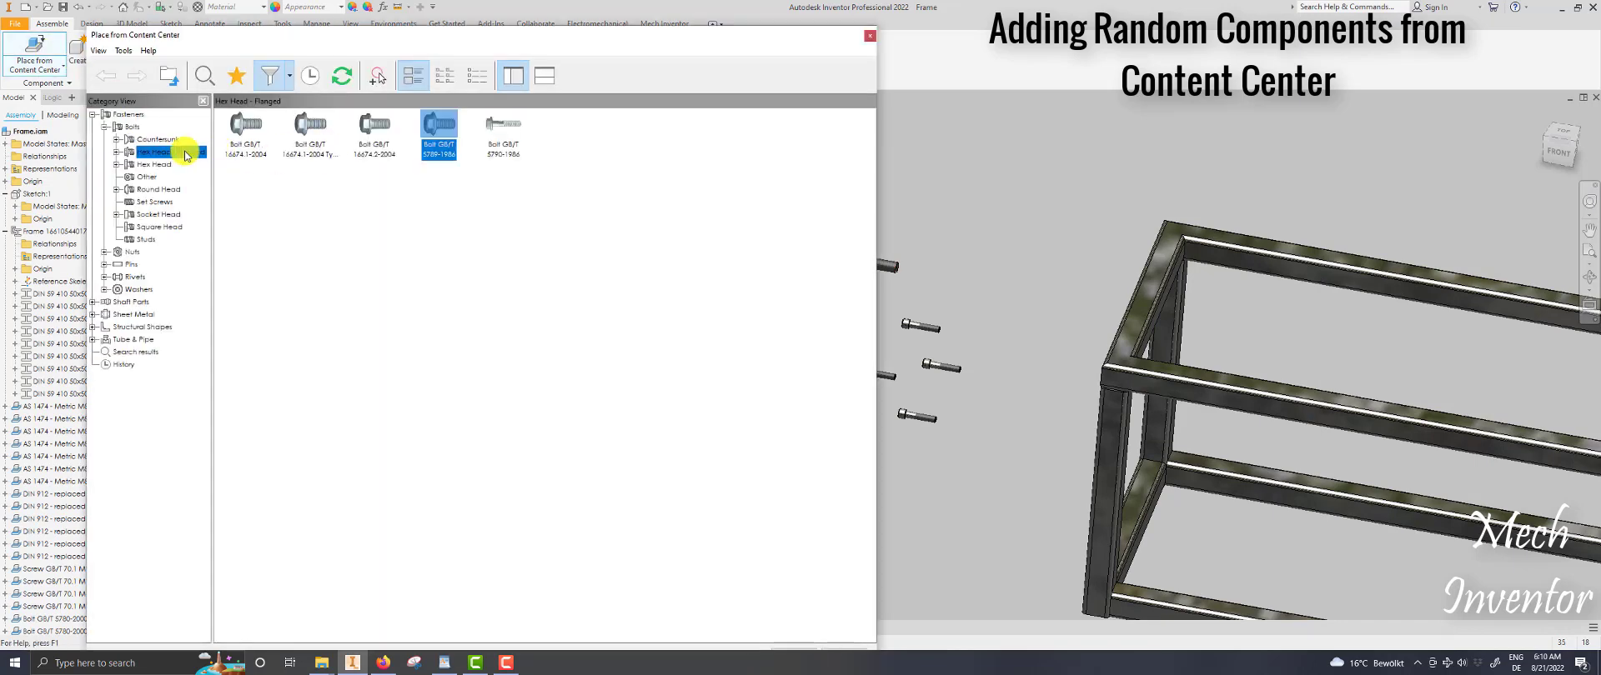
click(138, 327)
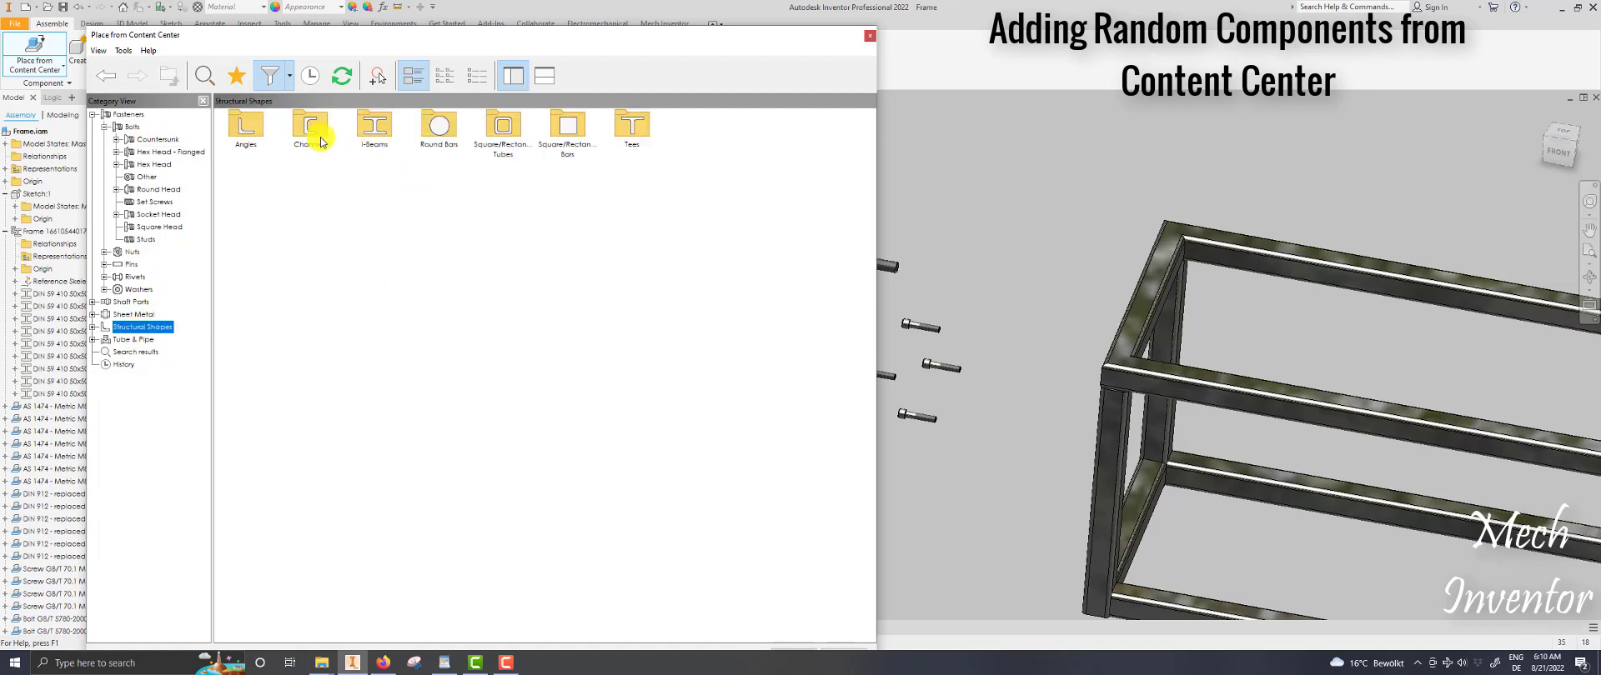
double_click(246, 128)
double_click(246, 127)
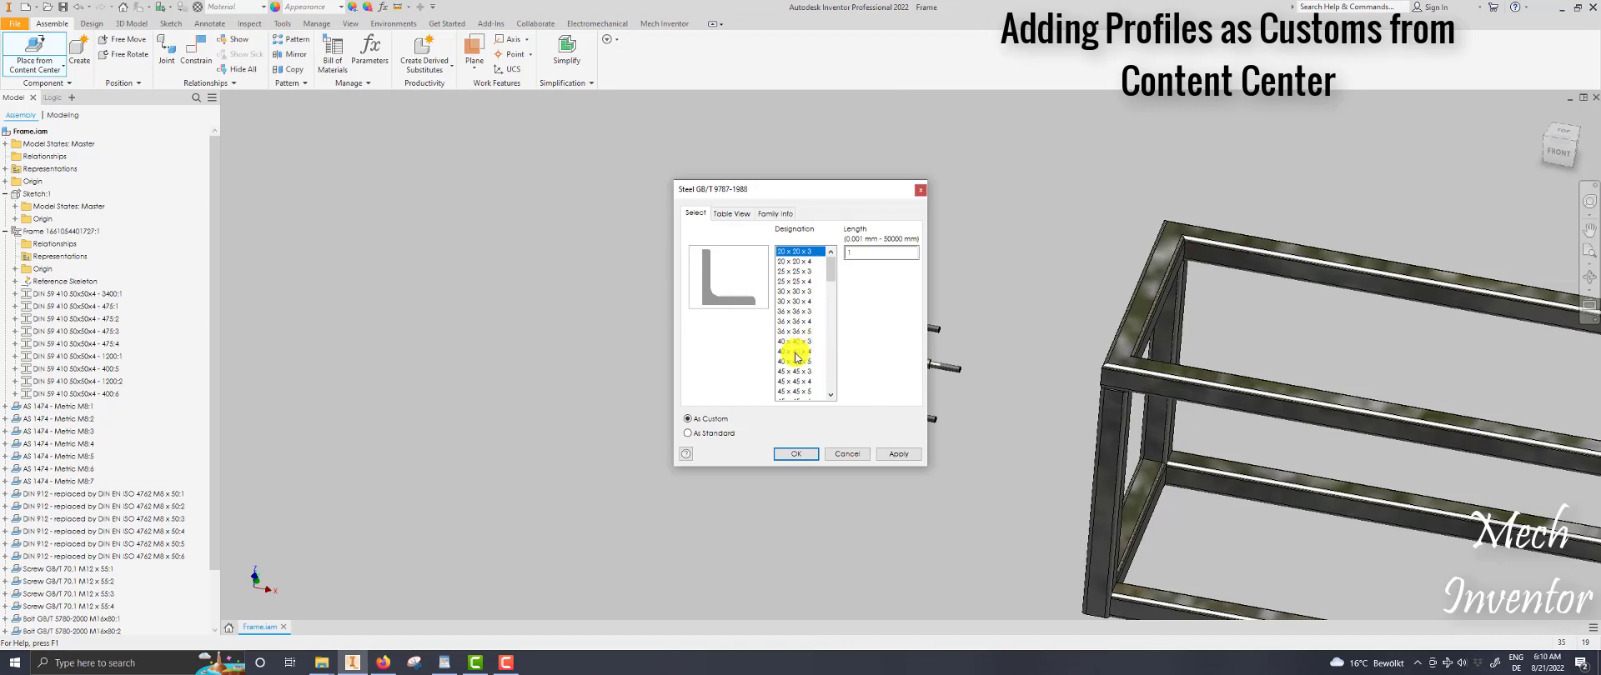
scroll(796, 355, down, 2)
click(799, 352)
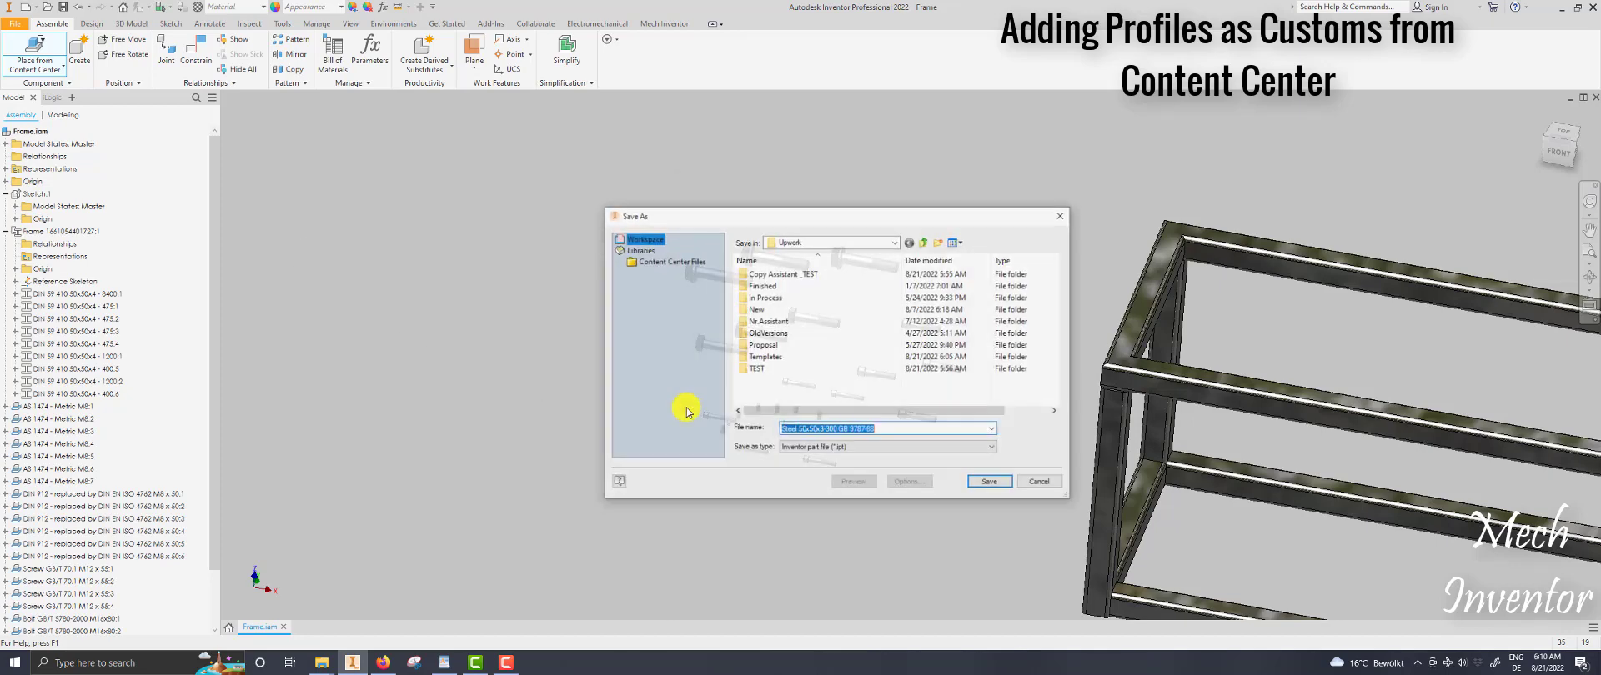
Save the custom angle as Steel 50x50x3-300 GB 9787-88 in the Frame folder inside TEST.
click(762, 370)
double_click(762, 370)
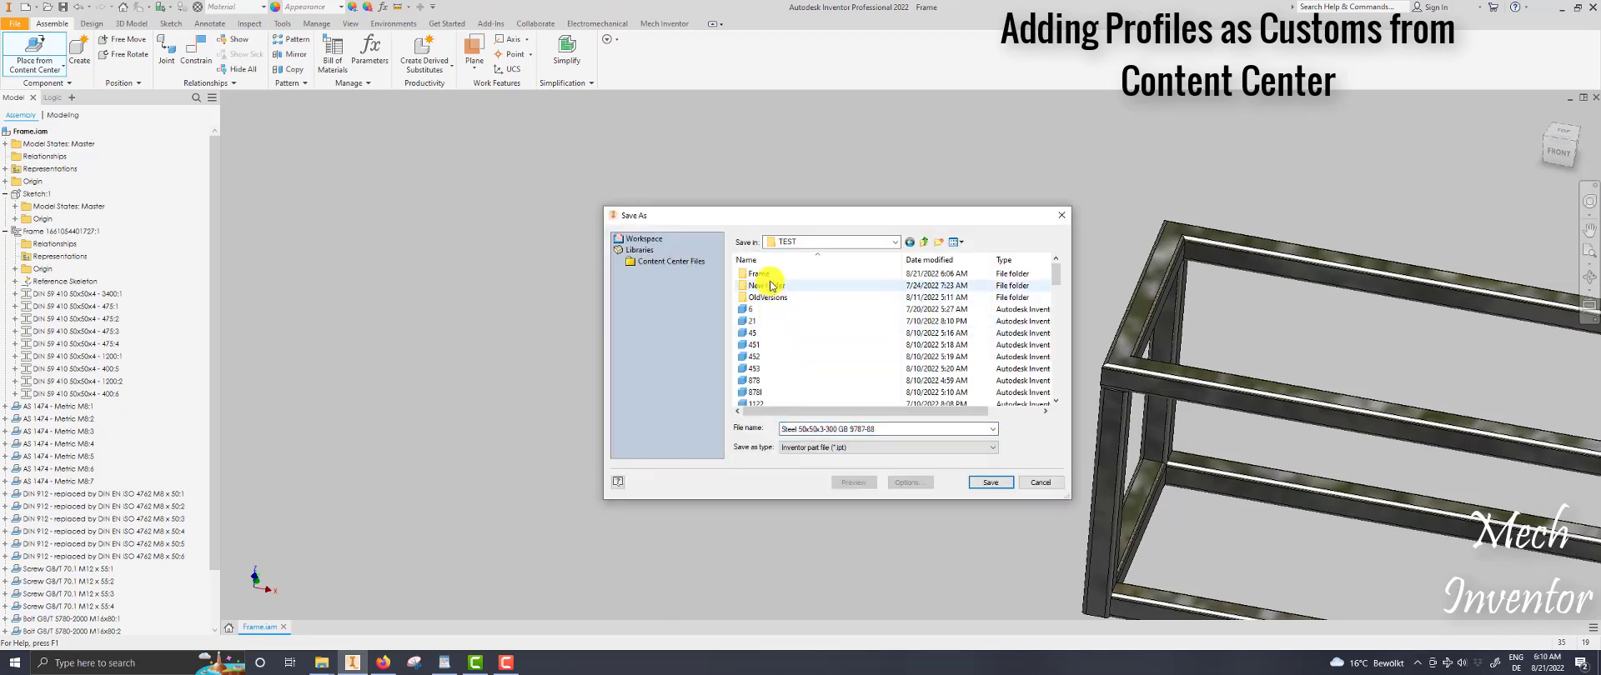
double_click(757, 275)
click(989, 482)
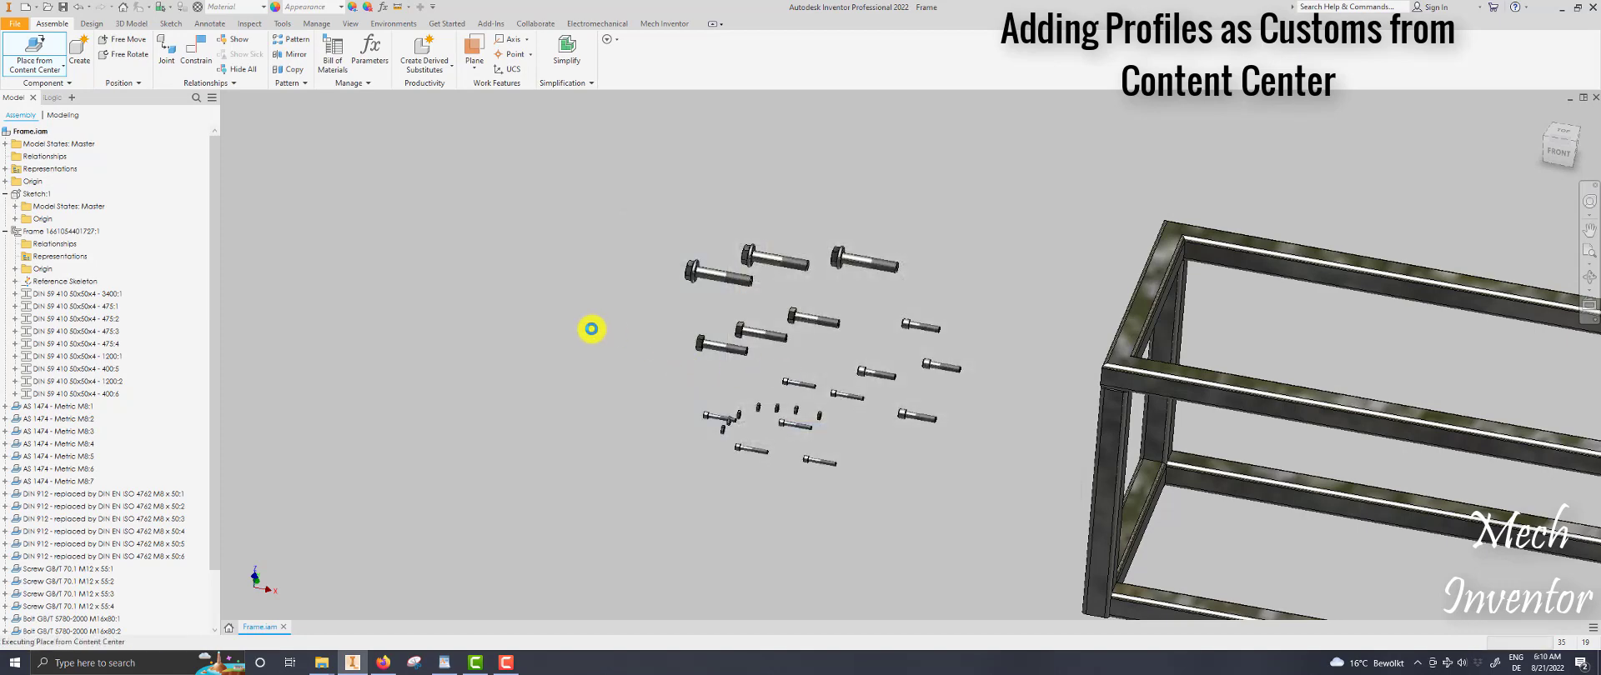
Place two custom 50x50x3 steel angles, one on each side of the group of fasteners.
click(629, 339)
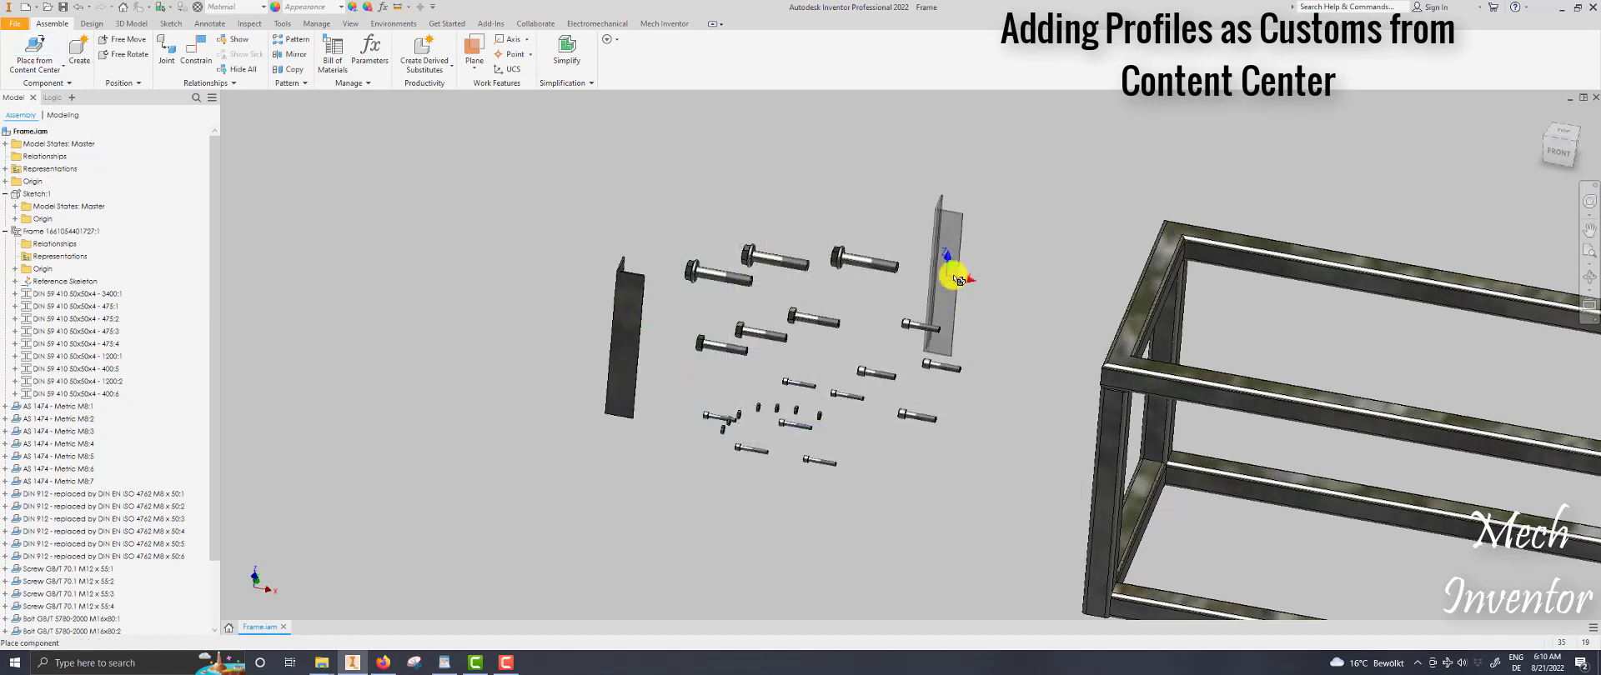
click(960, 276)
right_click(1003, 184)
click(1060, 192)
Collapse the frame subassembly in the model browser to review the placed fasteners and steel angles.
middle_click(1060, 190)
middle_click(1060, 189)
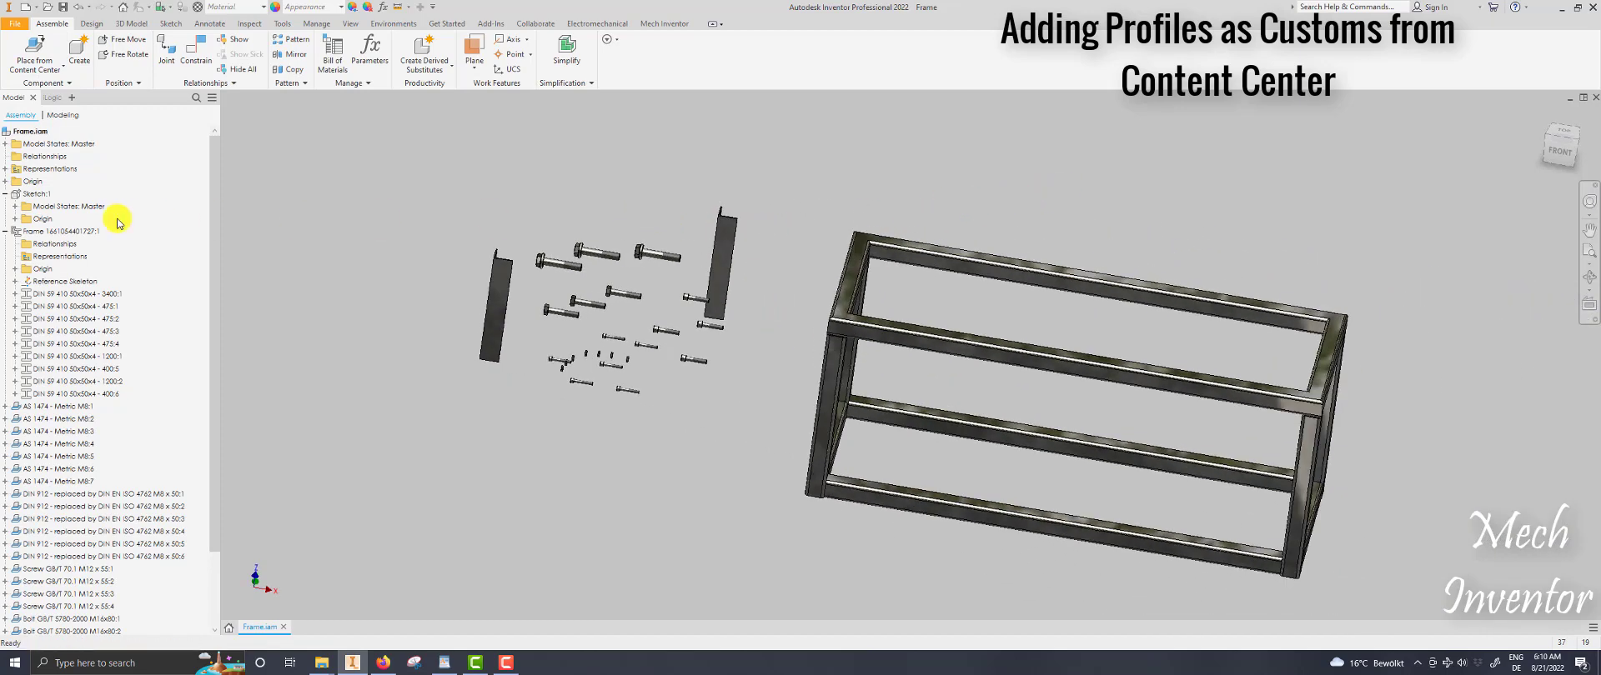
click(5, 231)
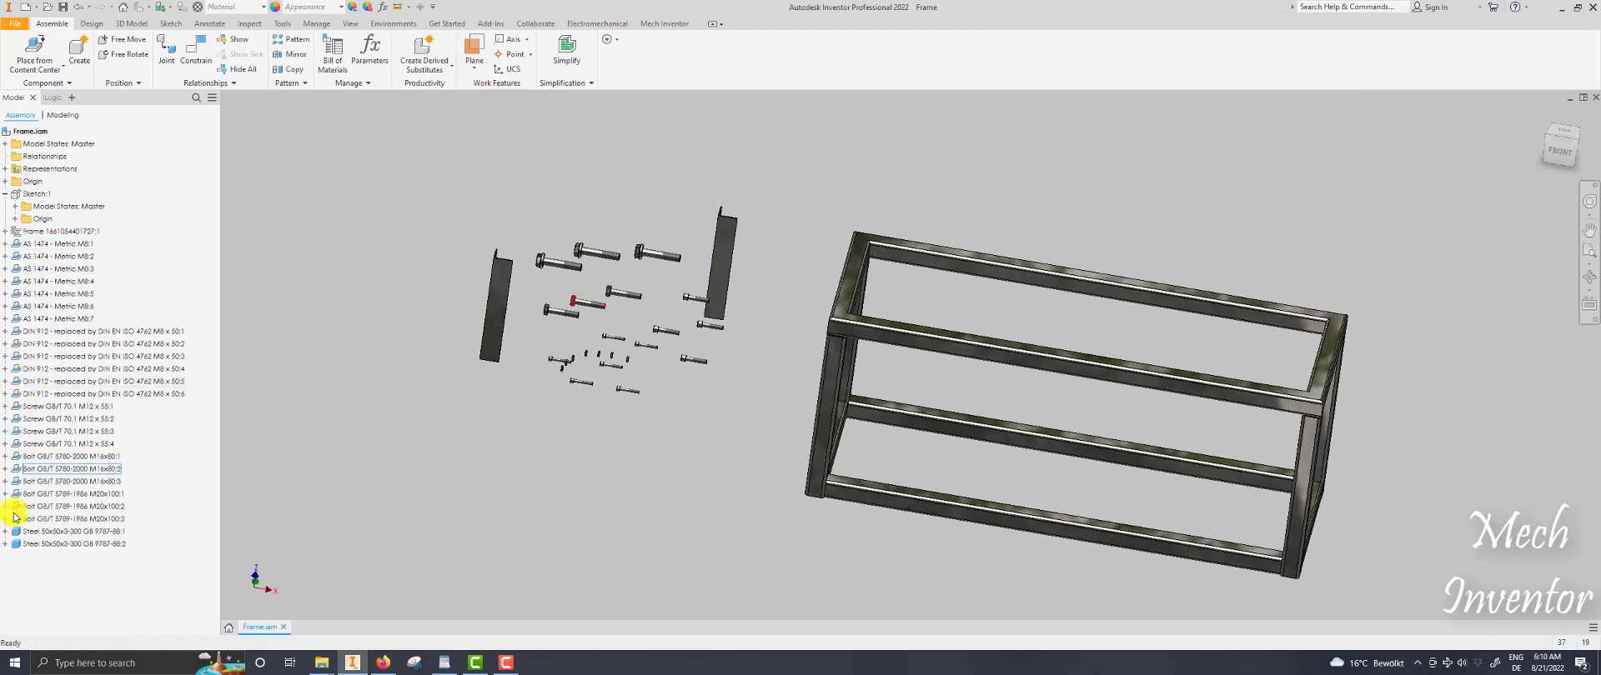
Collapse the sketch component in the model browser and save the Frame assembly.
click(5, 194)
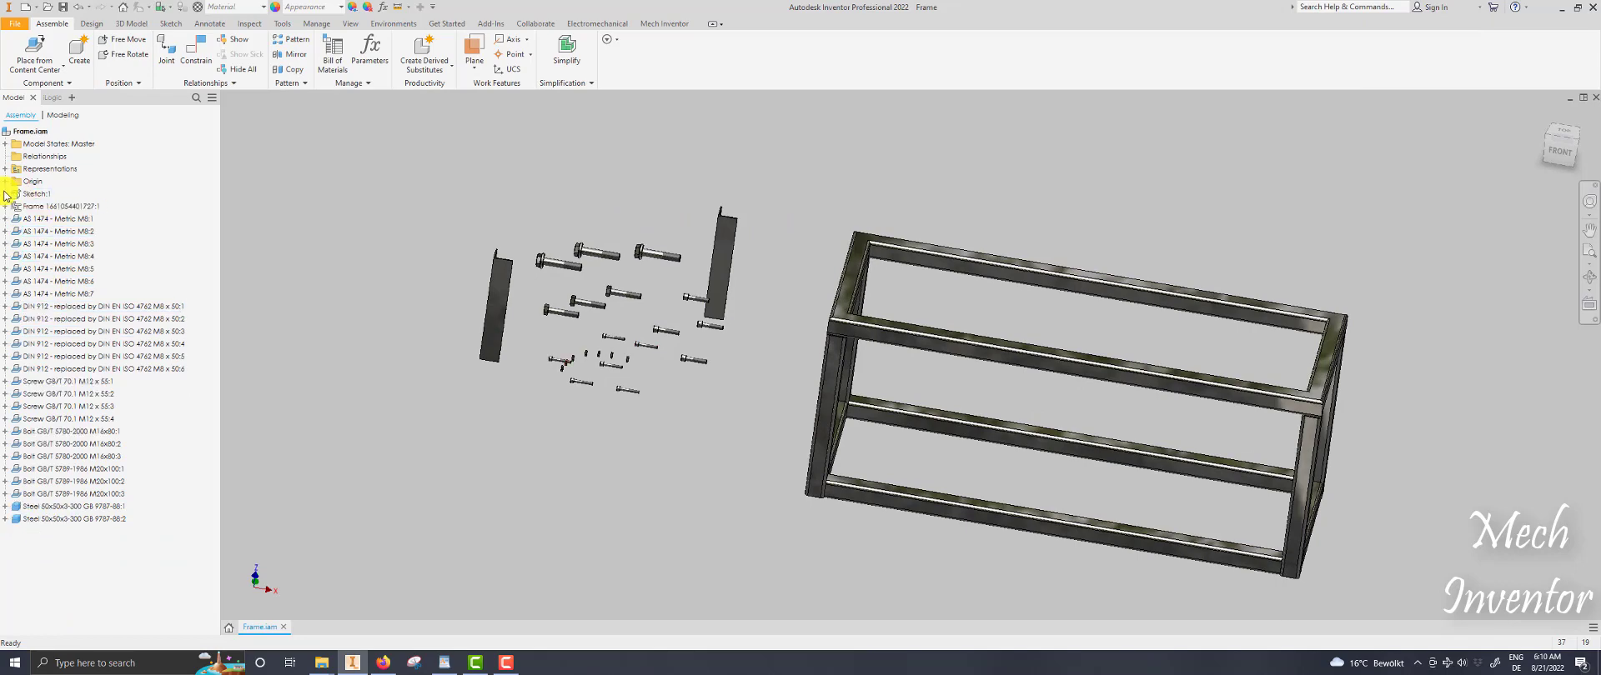
key(ctrl+s)
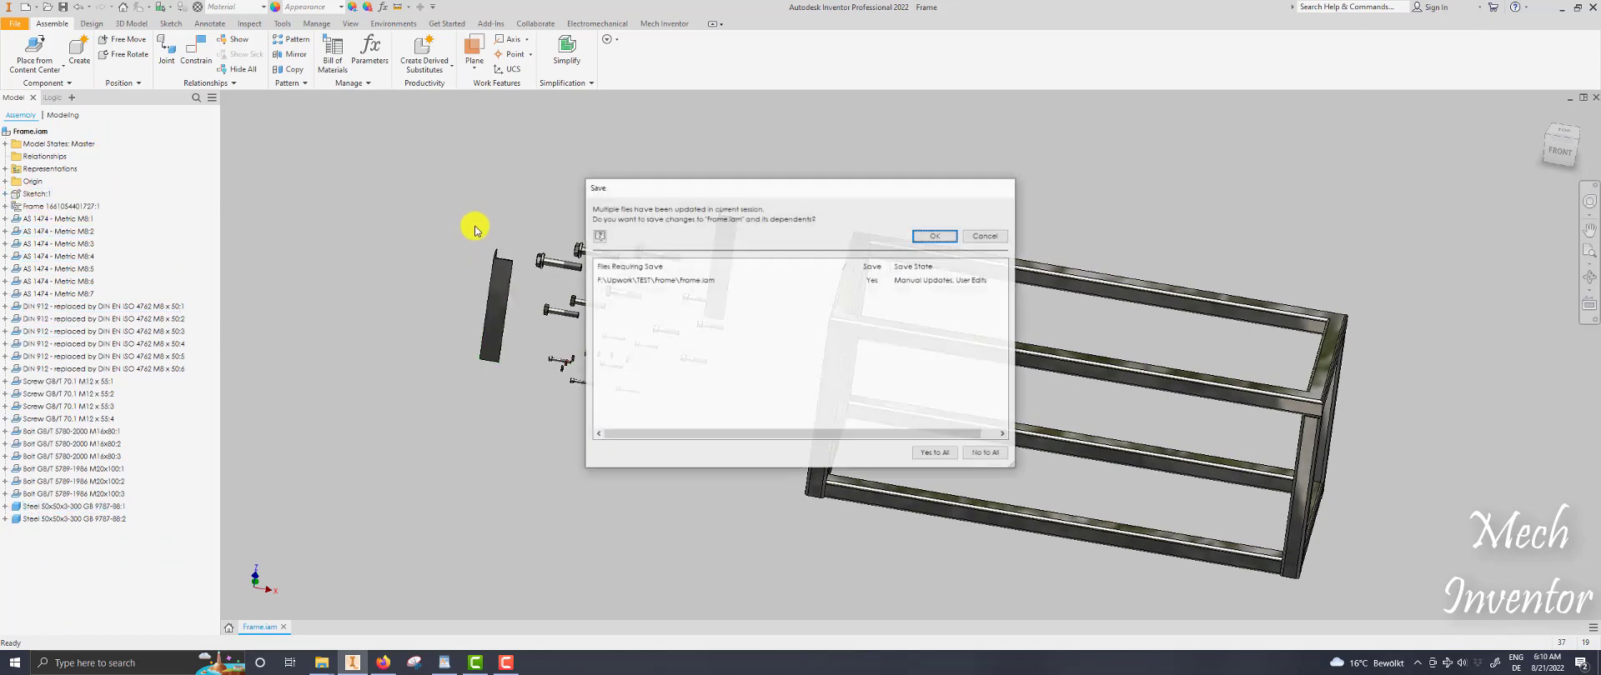
click(933, 238)
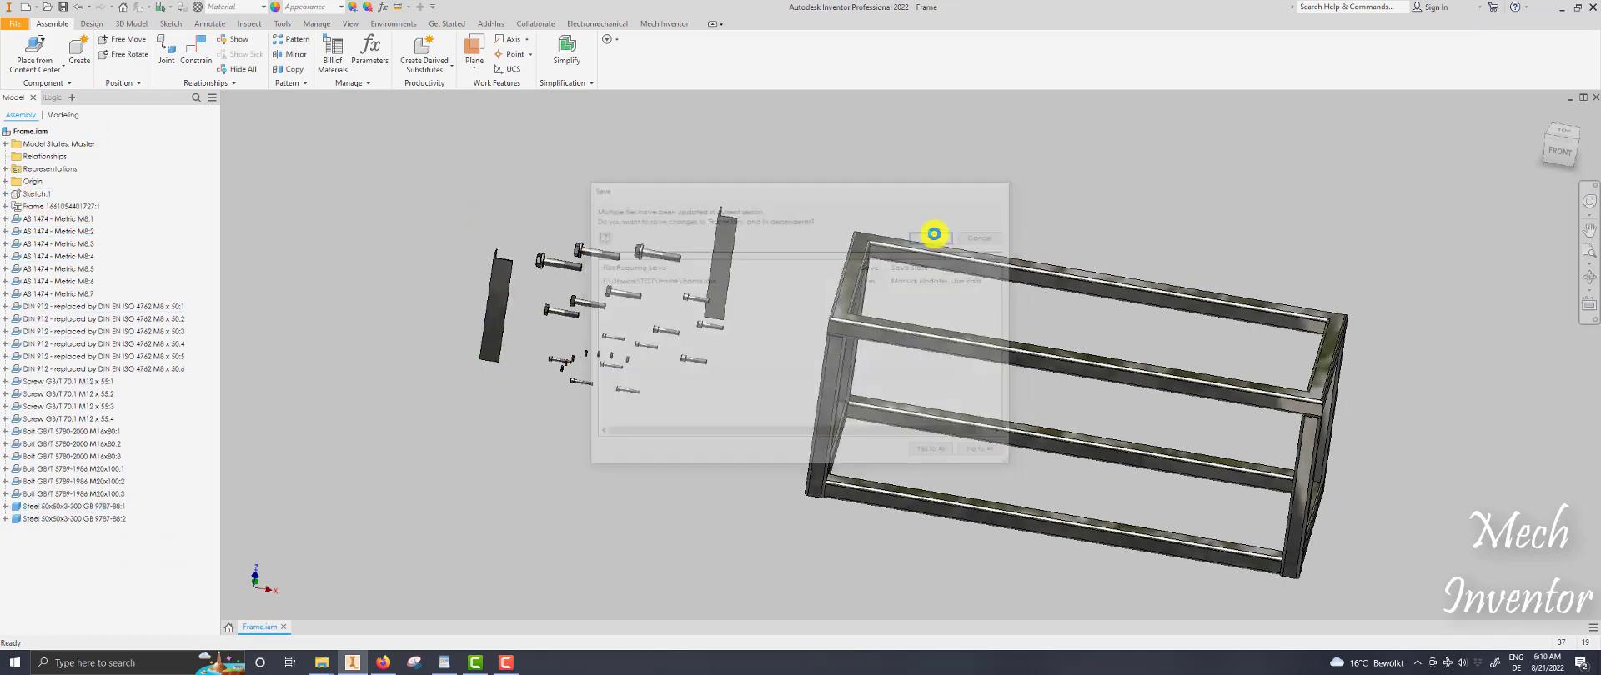
Expand the assembly's view representations and run the HCCS add-in to hide the Content Center standard parts.
click(662, 23)
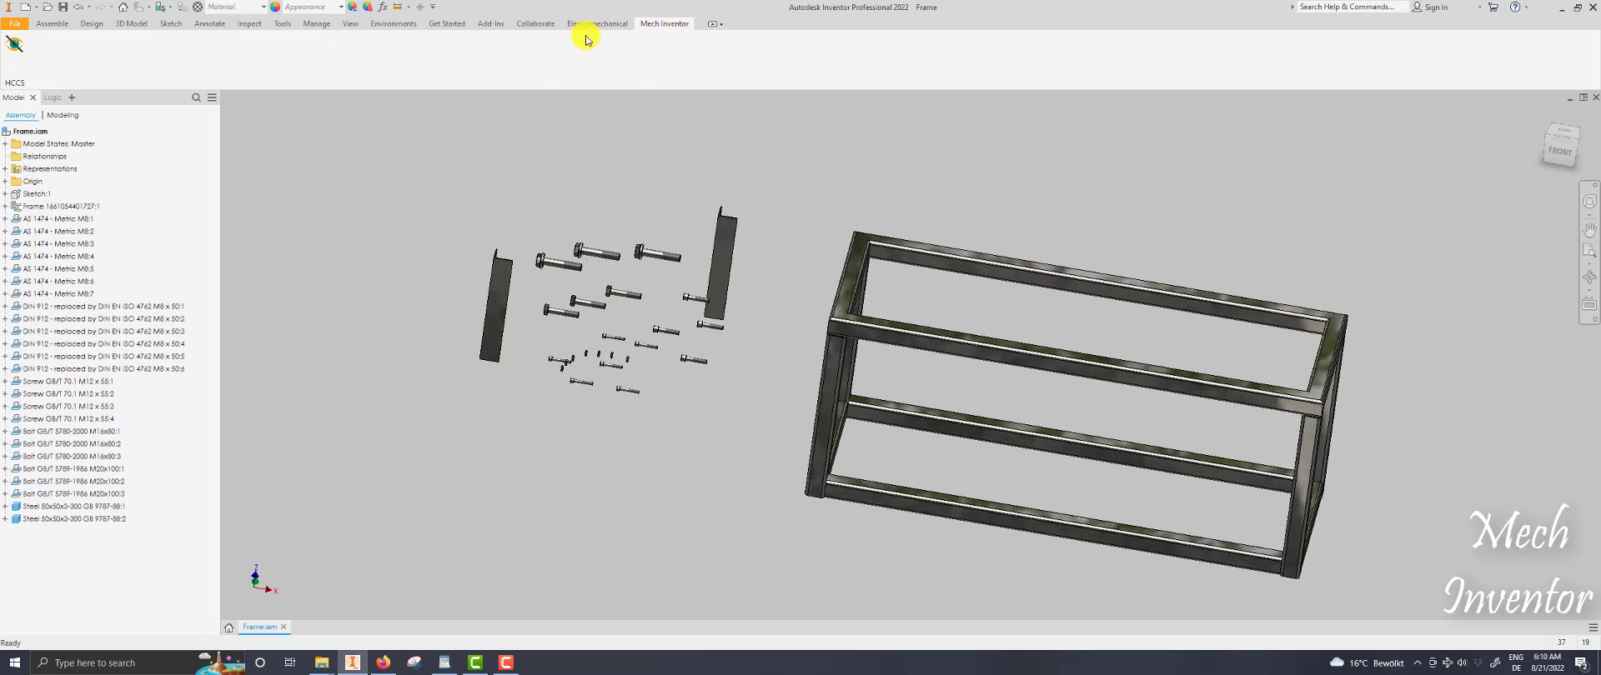
click(5, 169)
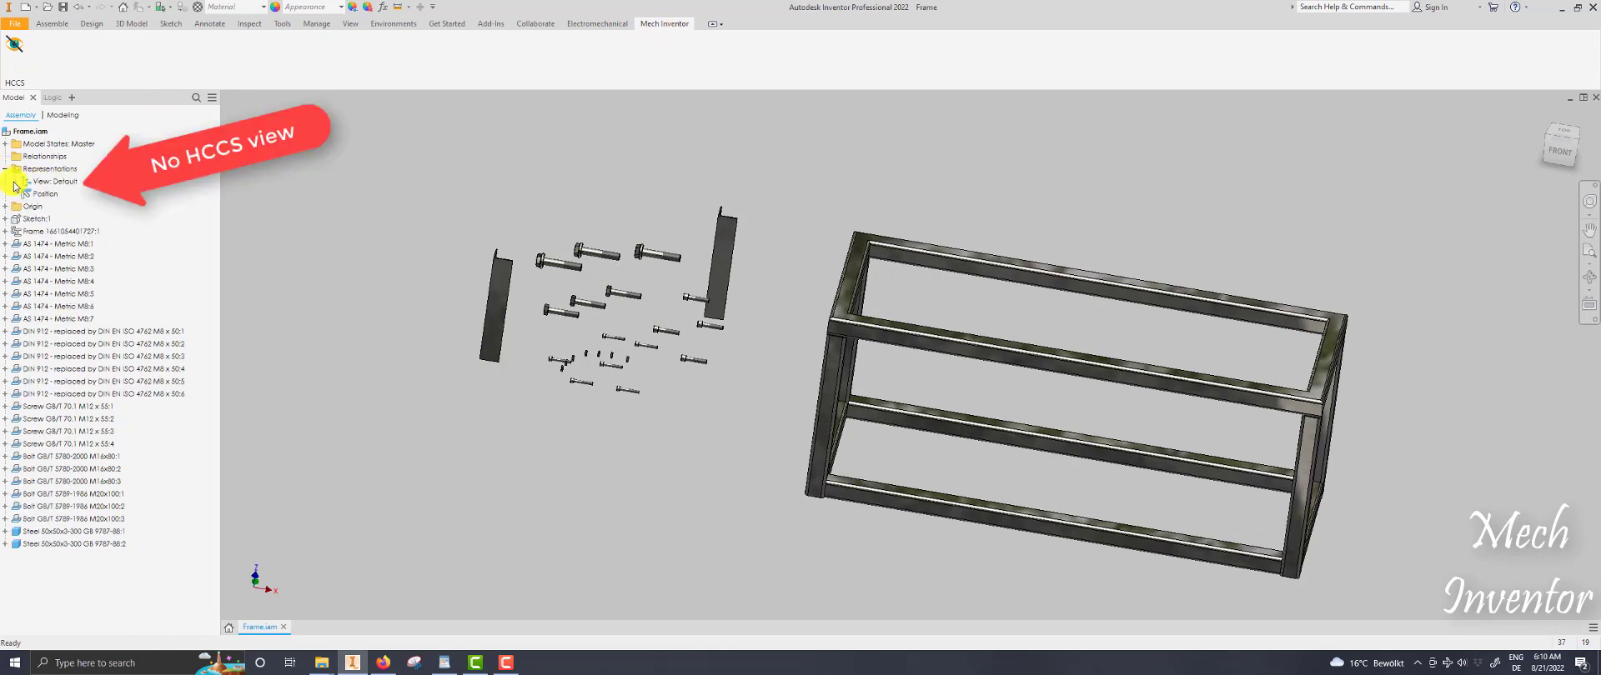
click(15, 181)
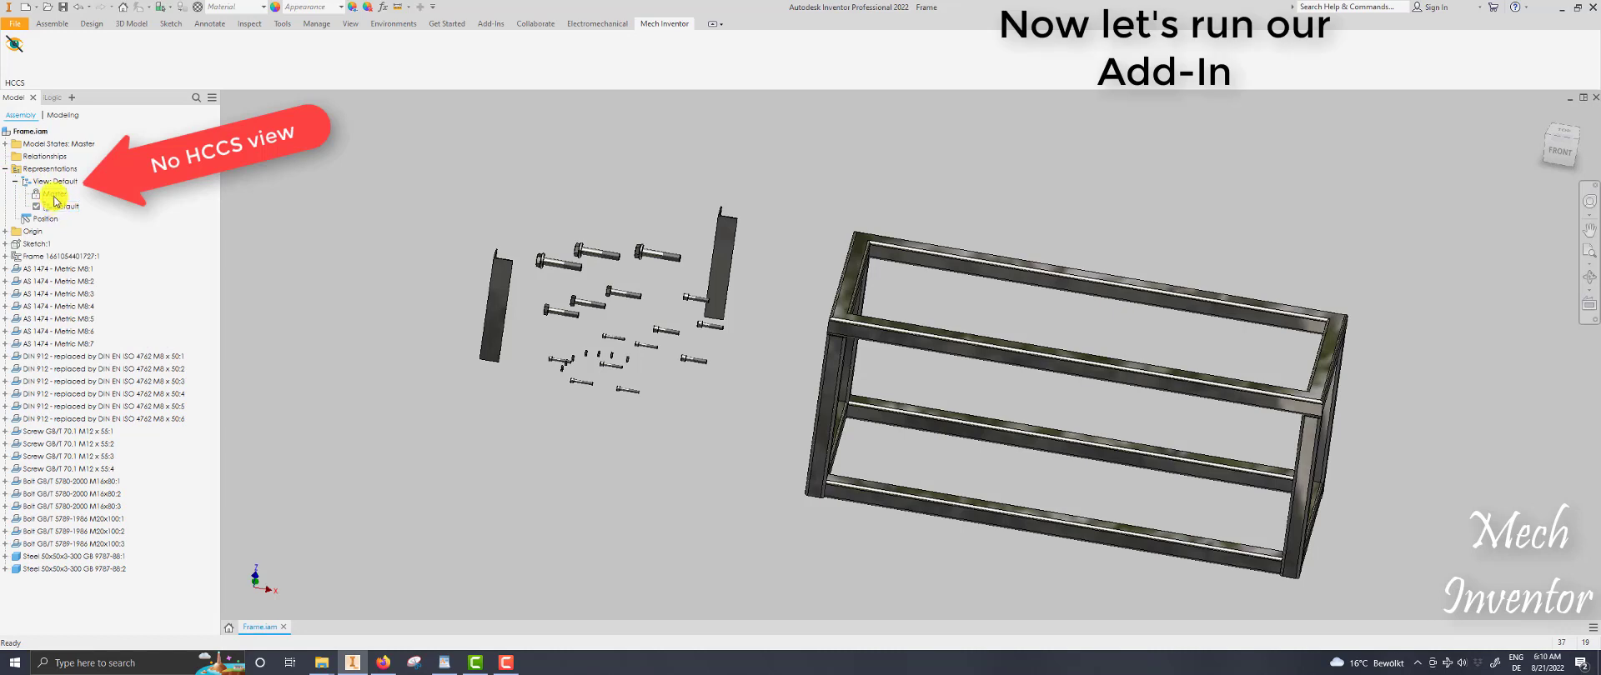
click(20, 54)
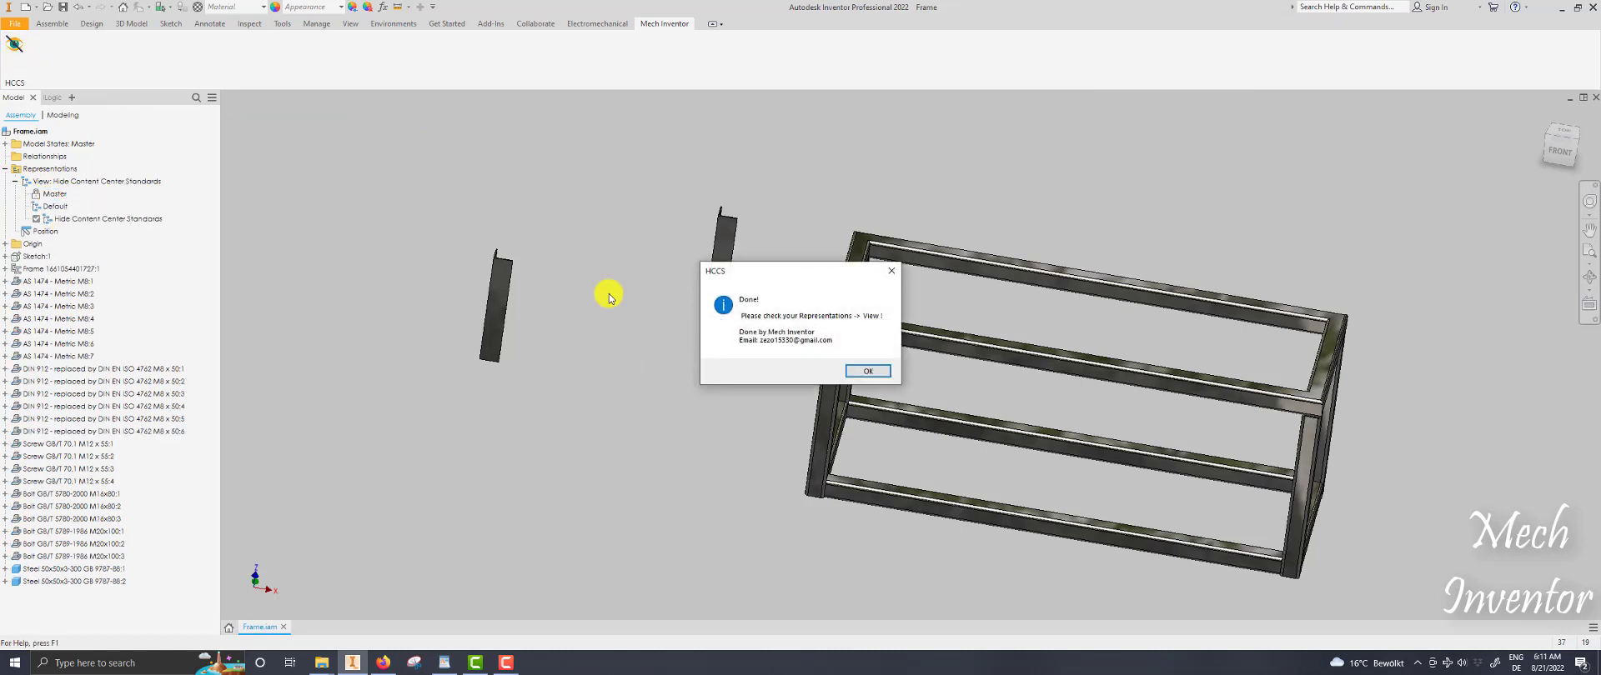
click(866, 372)
Examine the Hide Content Center Standards view representation and the fasteners it affects, from the AS 1474 nuts to the GB/T 5789 bolts.
click(42, 170)
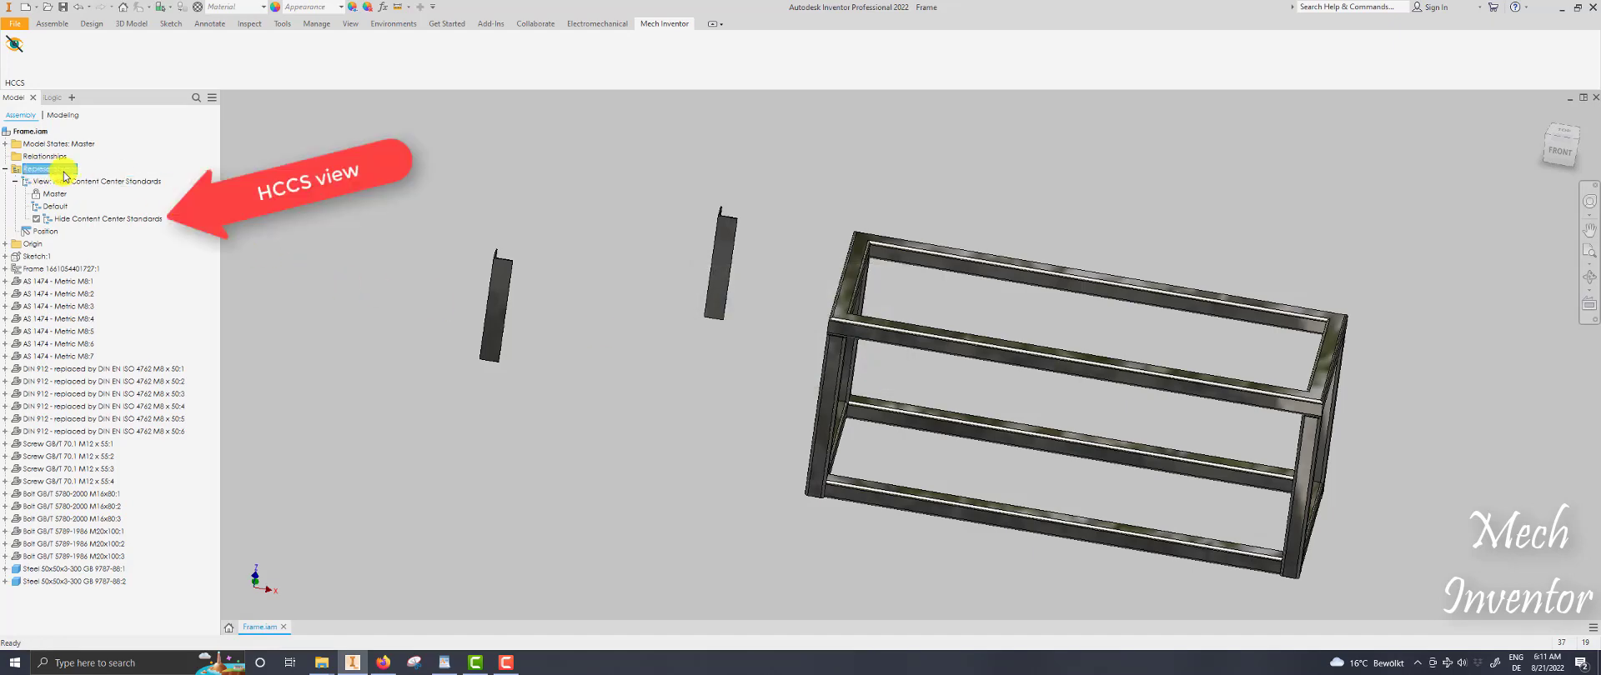
click(45, 183)
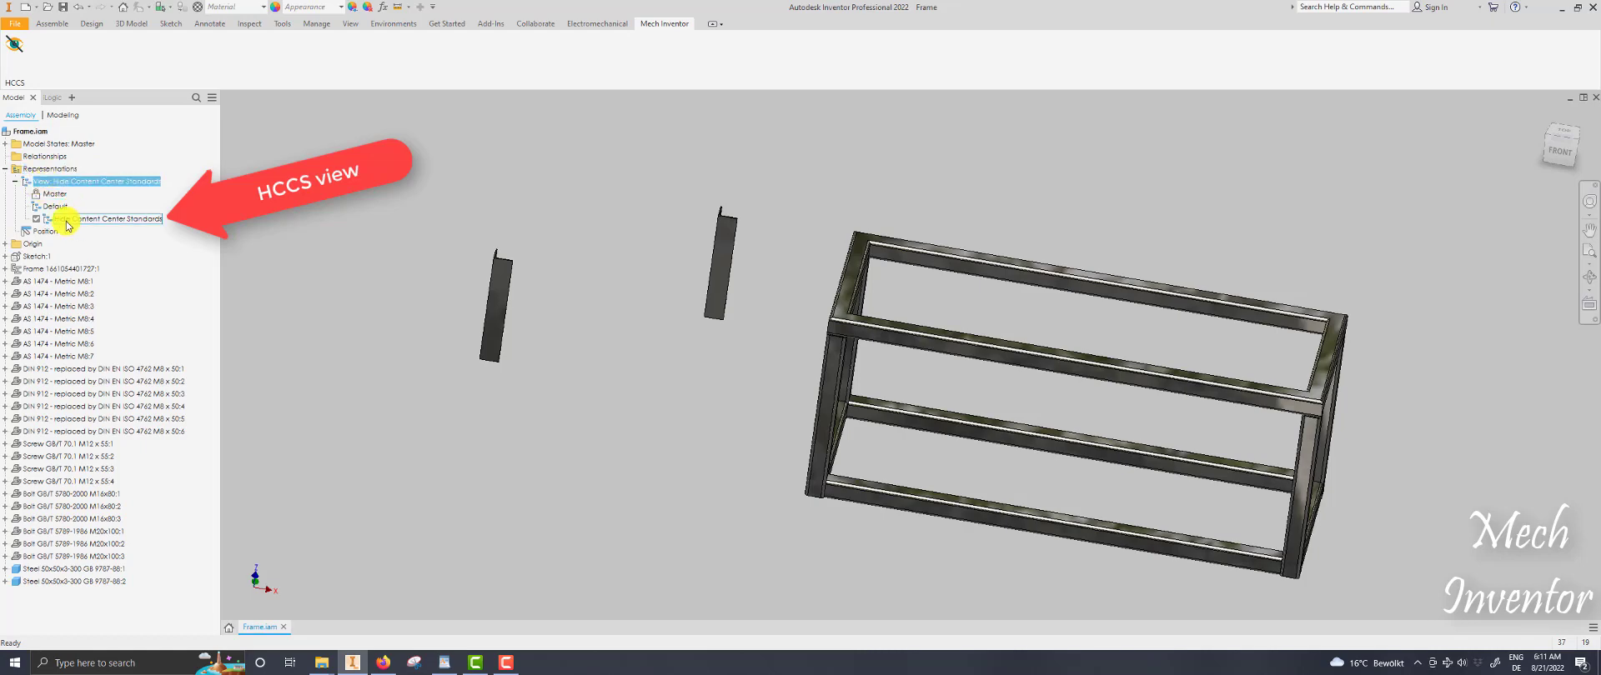
click(77, 219)
click(351, 242)
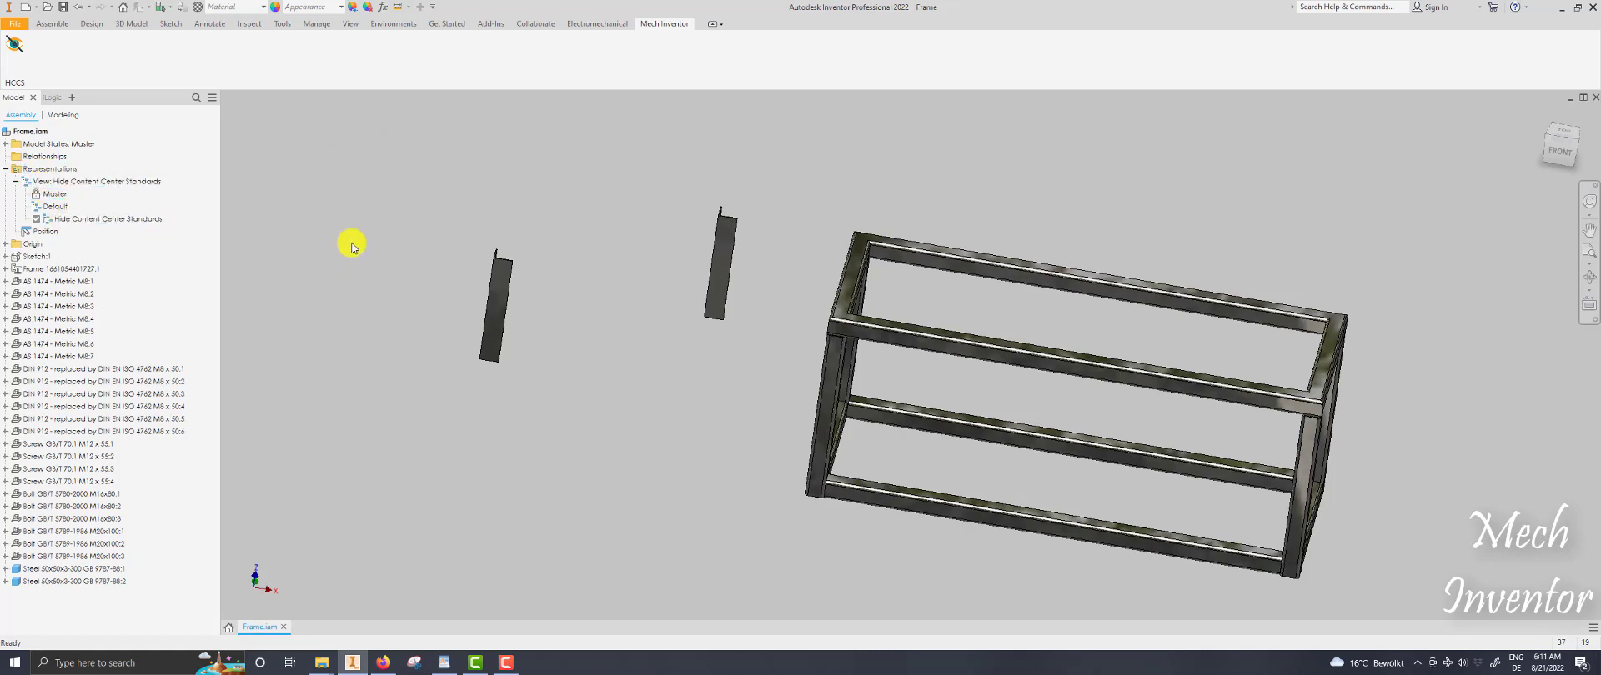
click(47, 284)
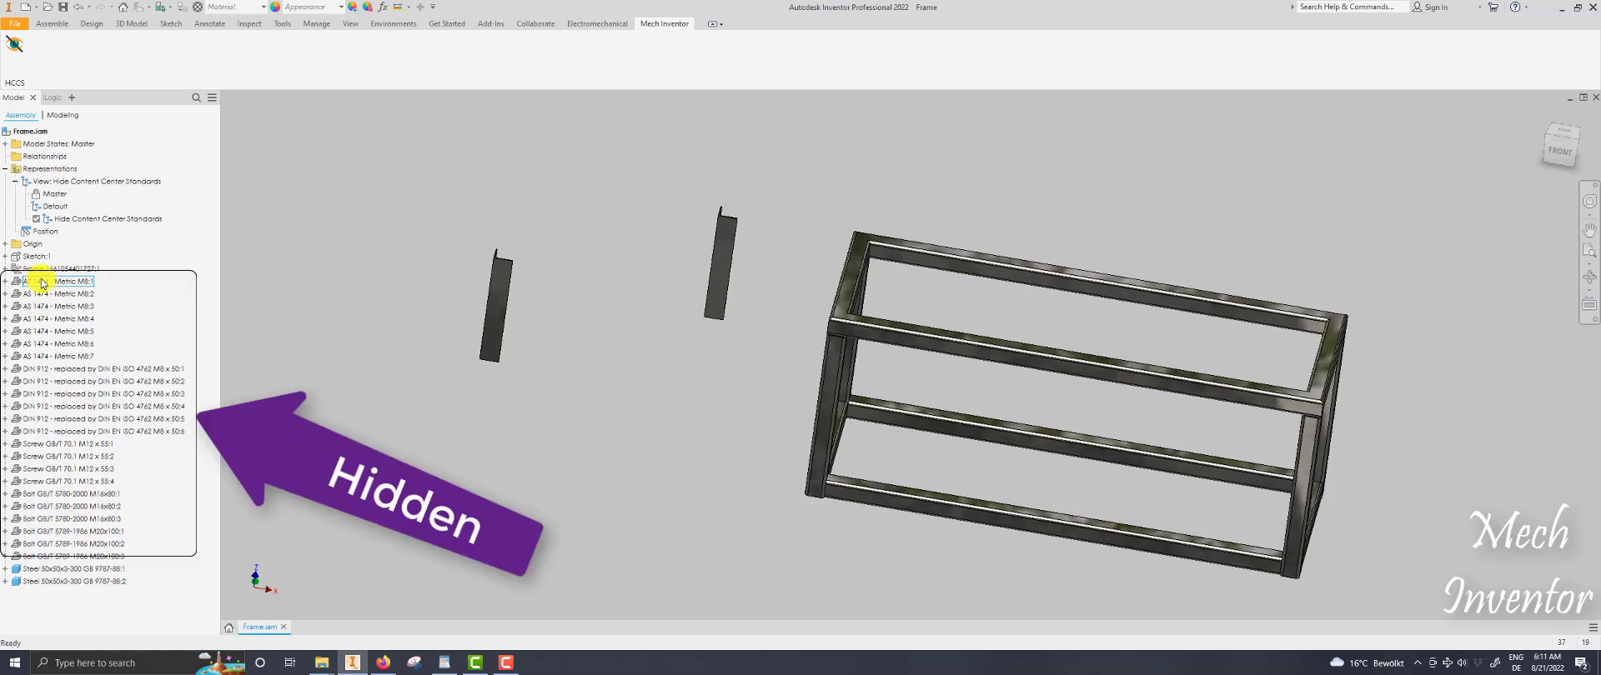
shift+click(60, 556)
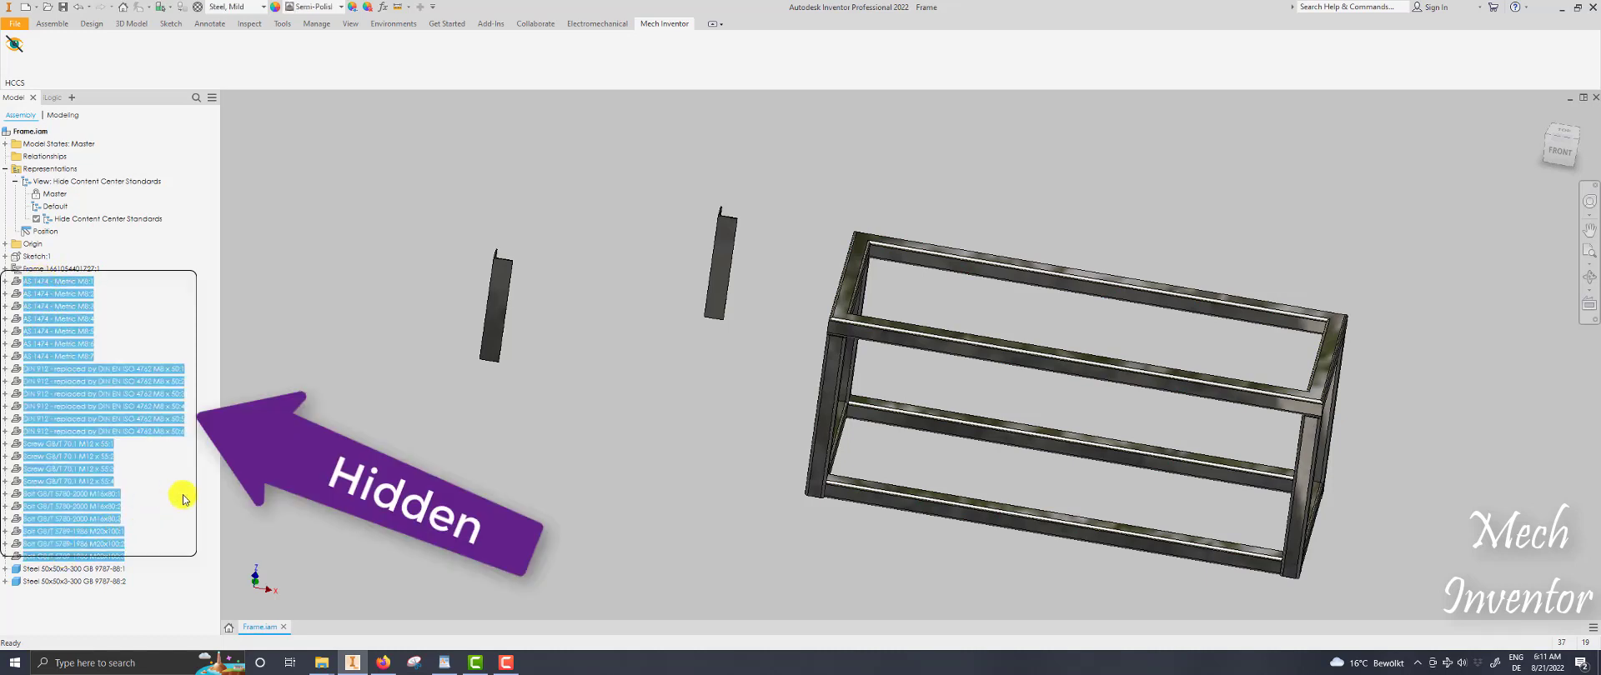
right_click(154, 391)
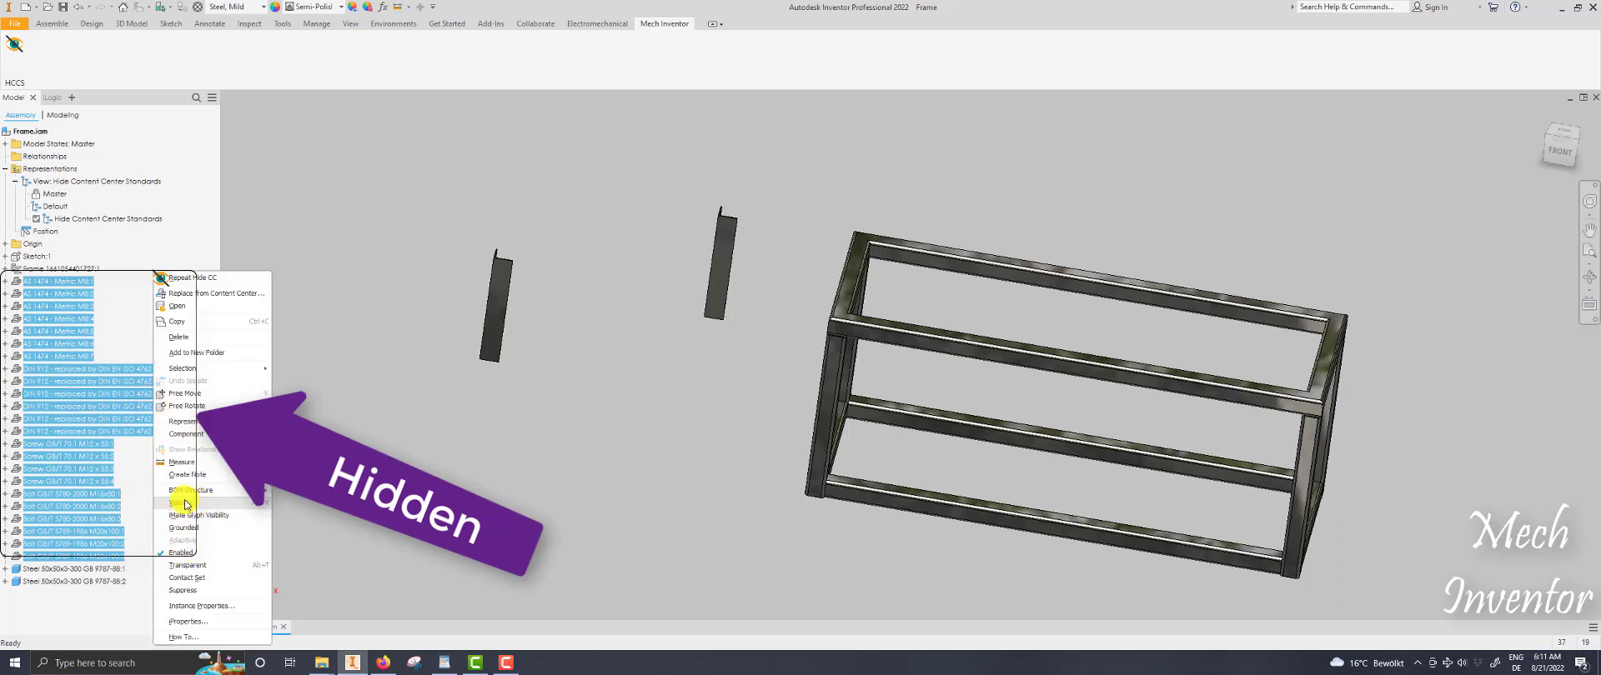
click(403, 481)
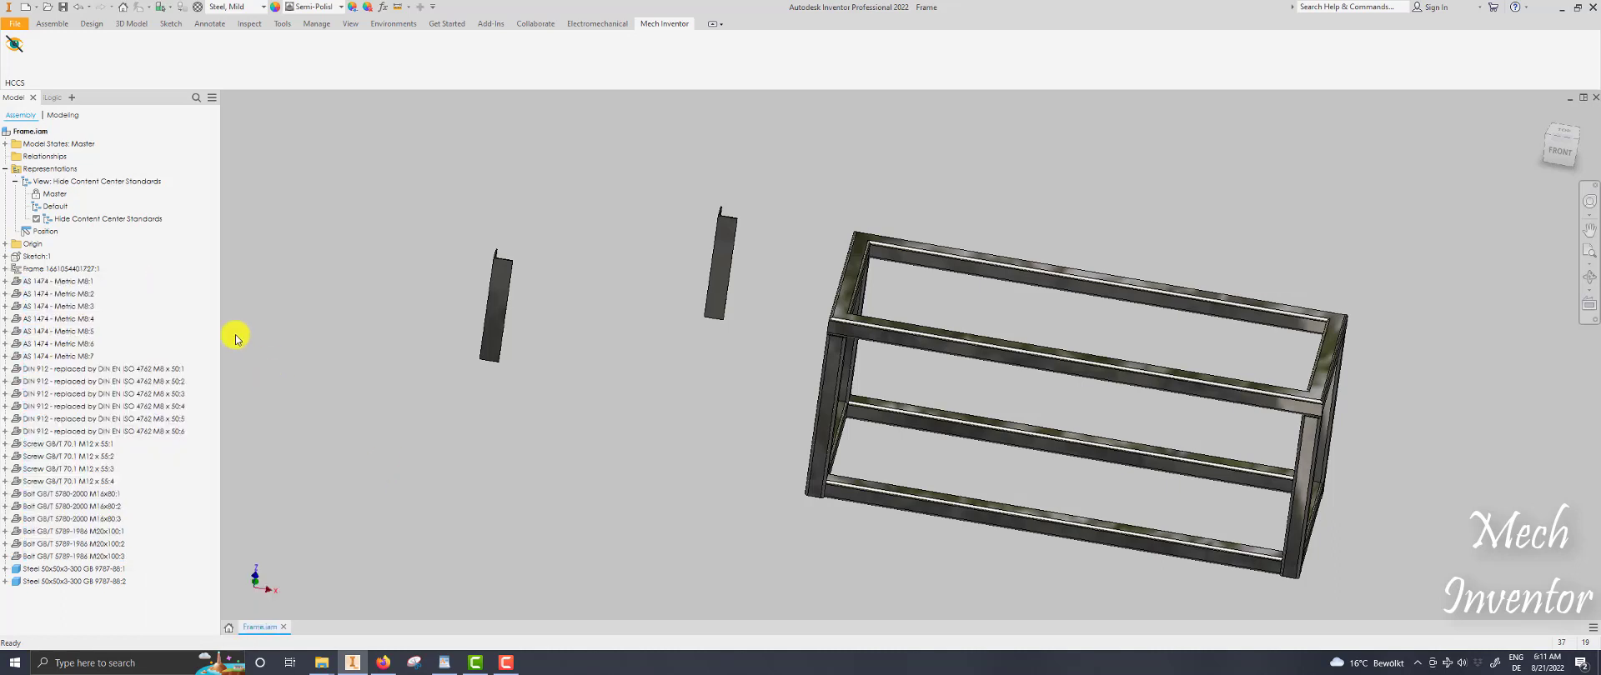
Check the fasteners in the Default view representation and return to Hide Content Center Standards.
double_click(50, 205)
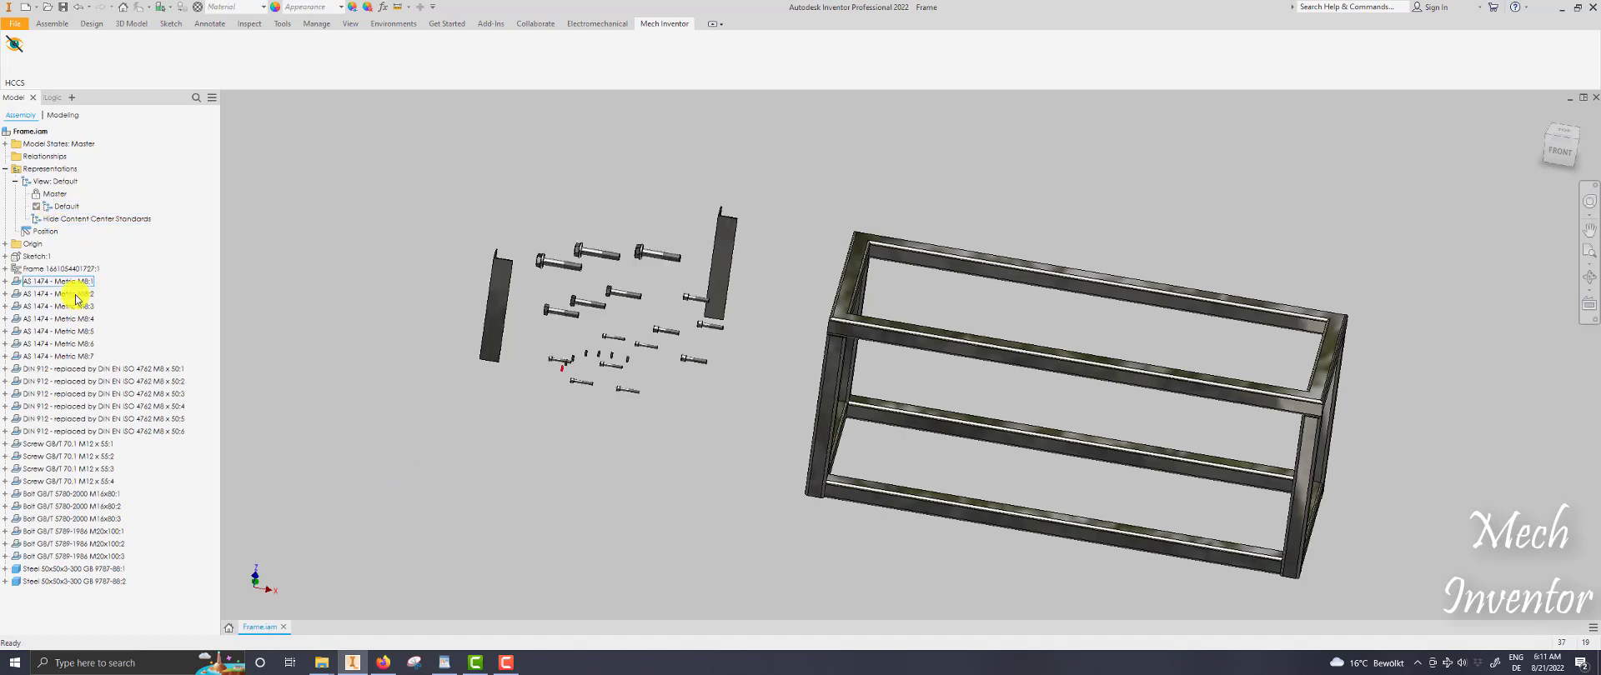
shift+click(67, 556)
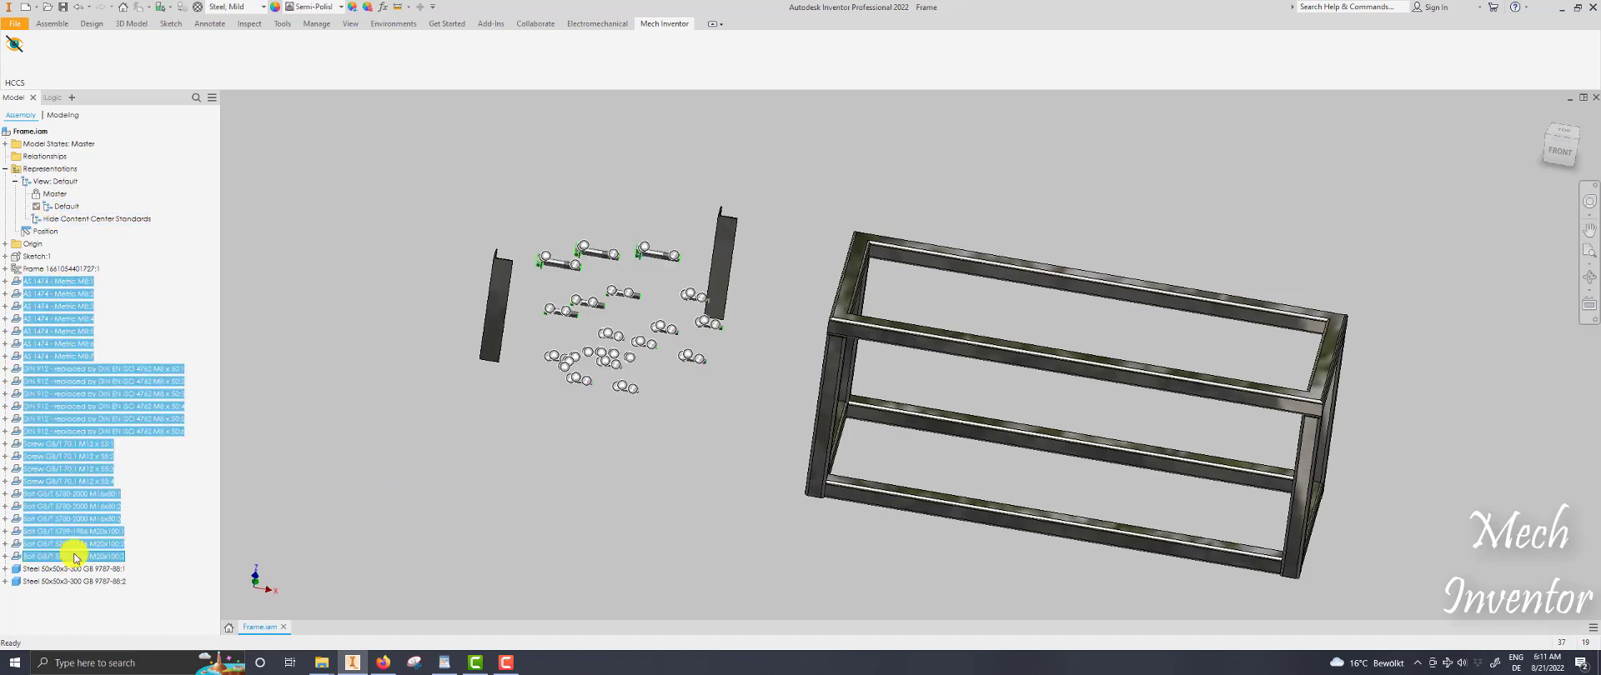
click(448, 483)
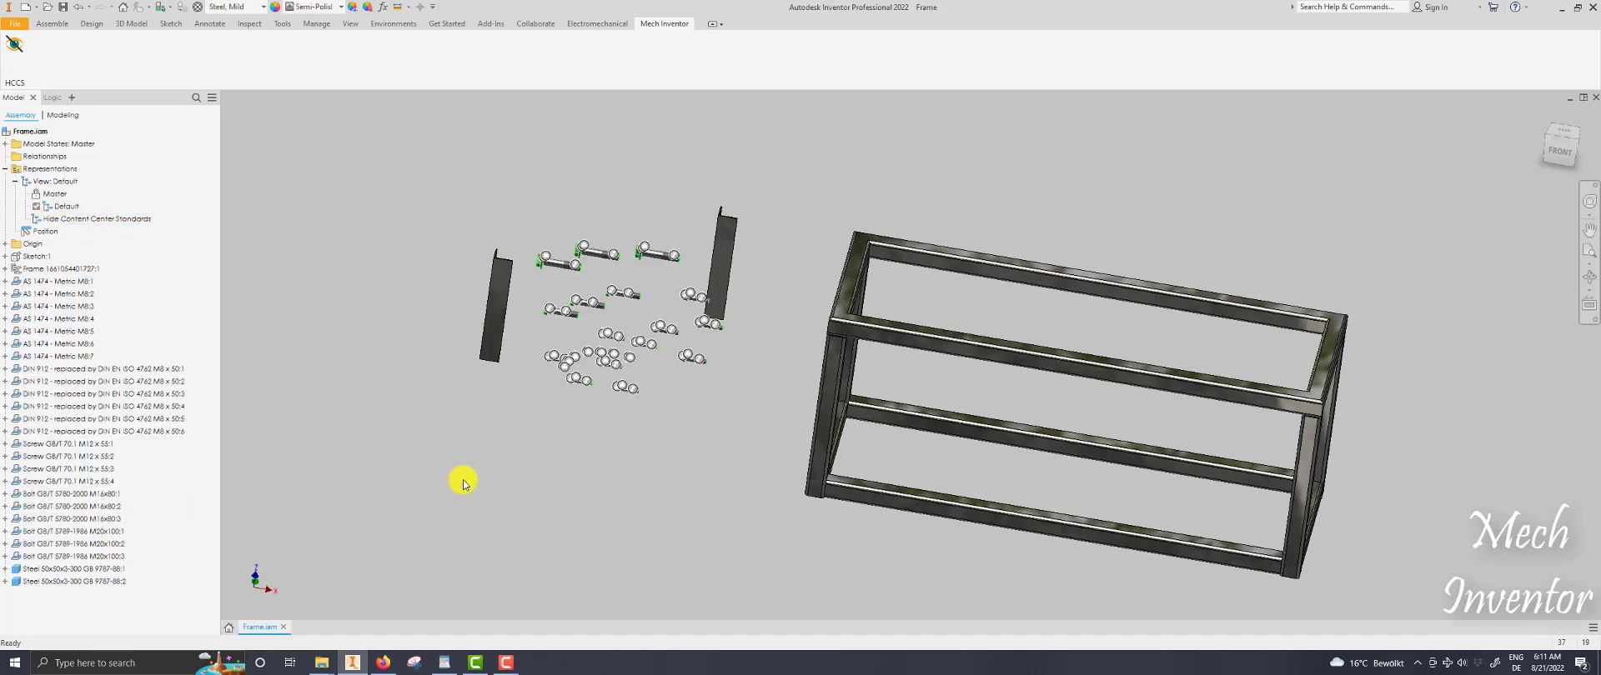
double_click(65, 218)
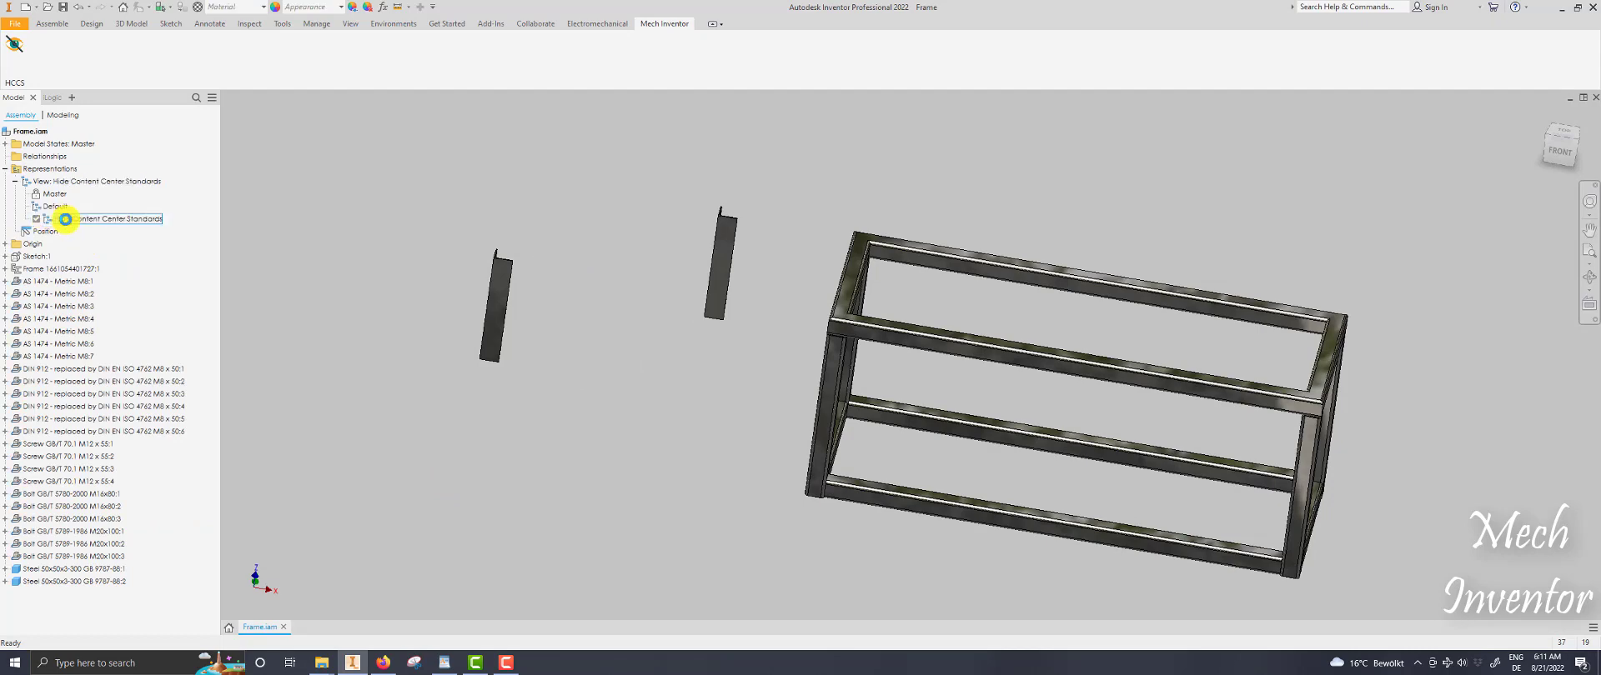
Choose Screw GB/T 70.2 from the Round Head bolts in the Content Center.
click(51, 24)
click(35, 50)
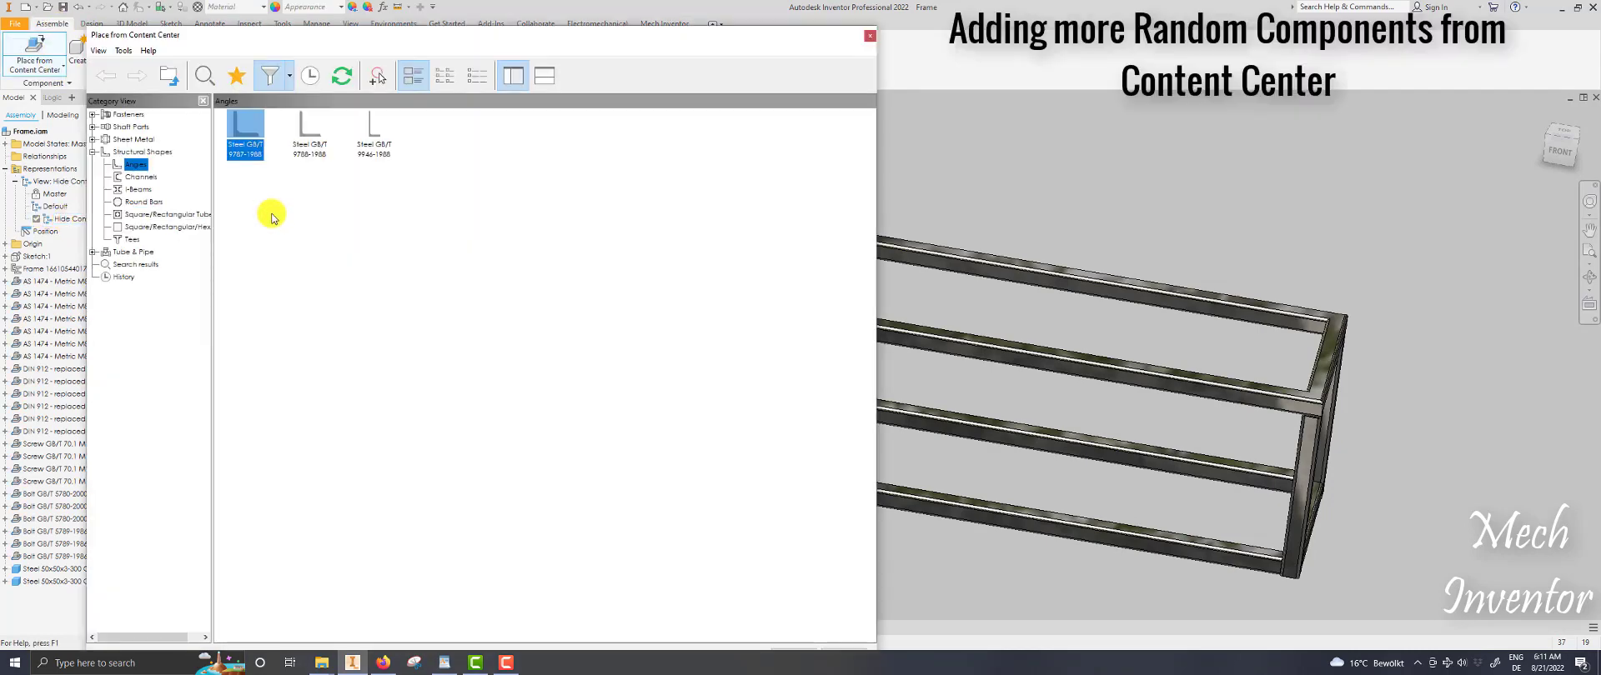
click(93, 117)
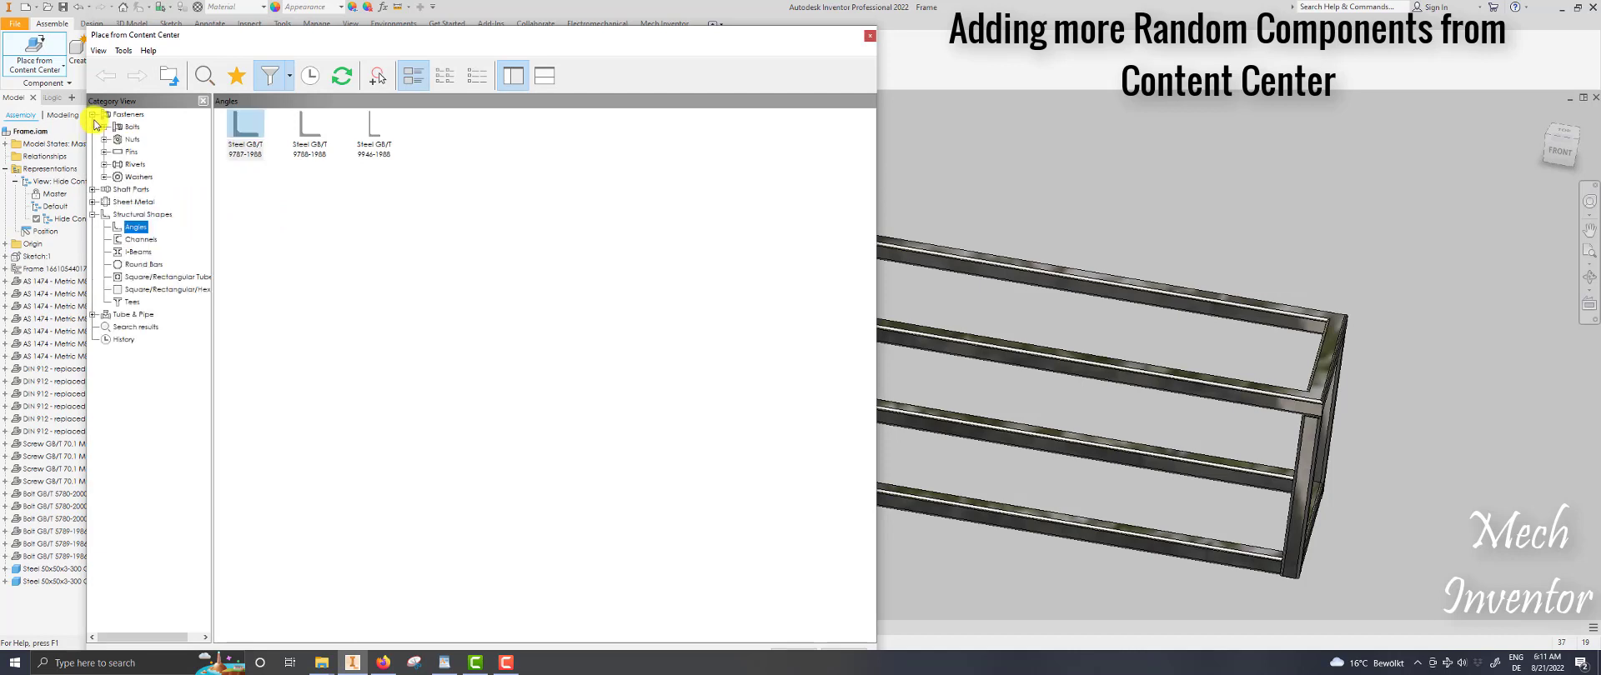
click(104, 127)
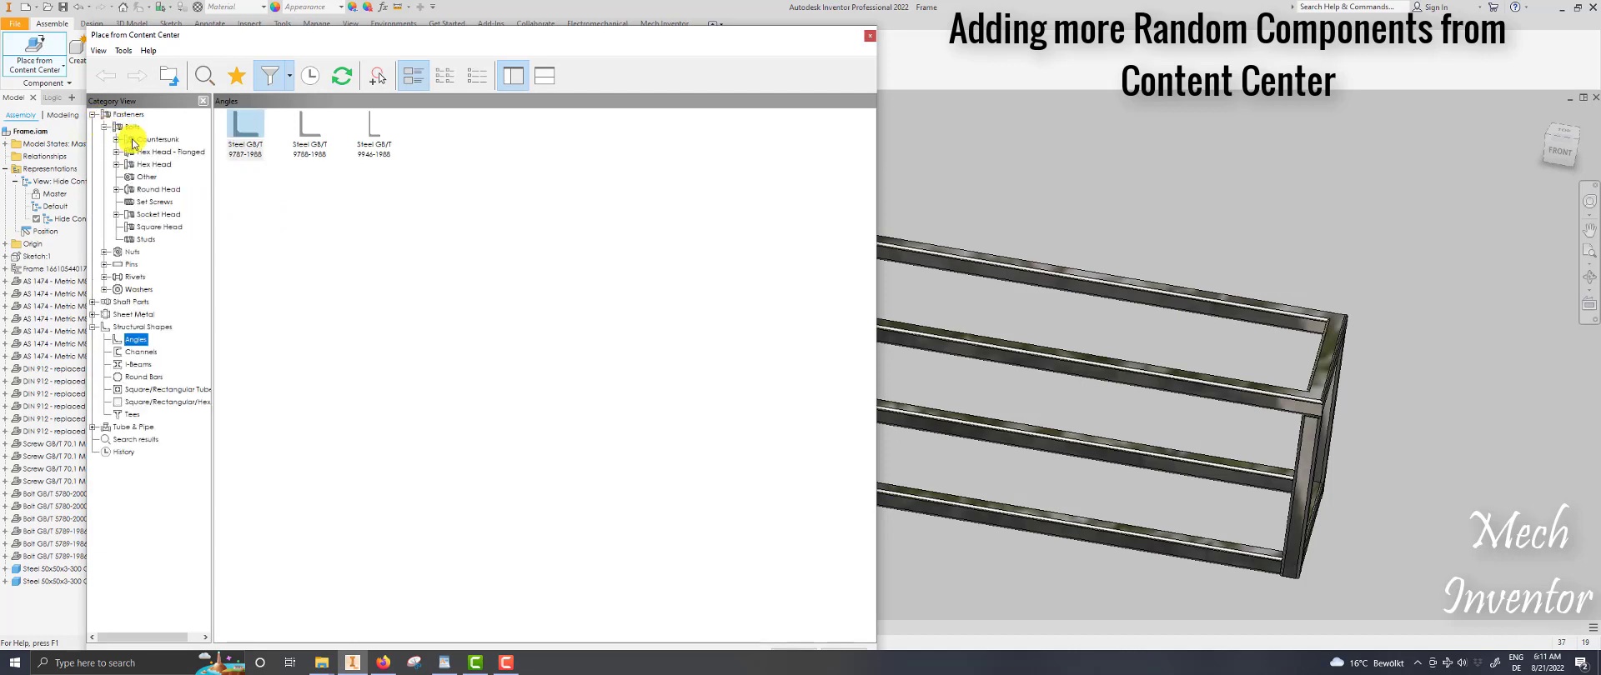
click(156, 215)
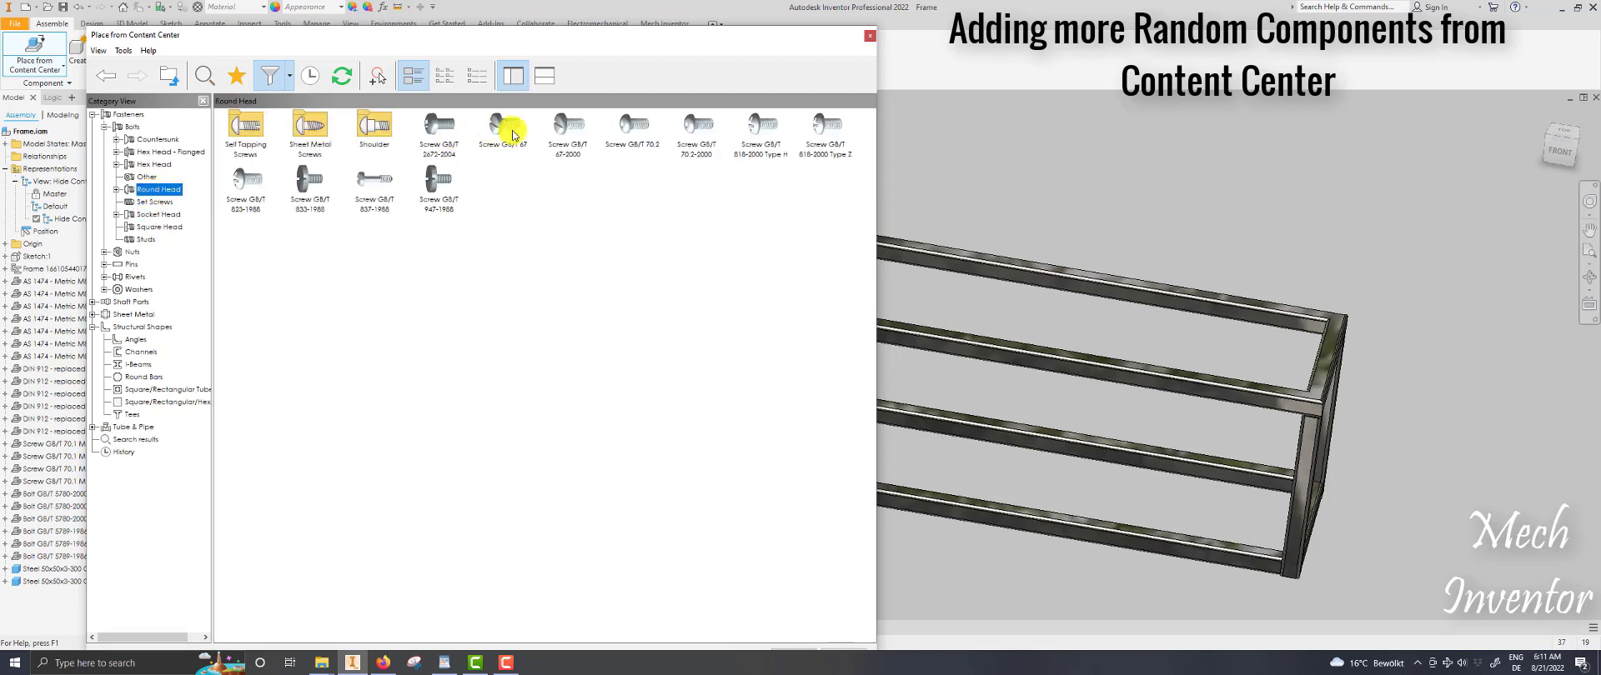
click(647, 127)
double_click(644, 122)
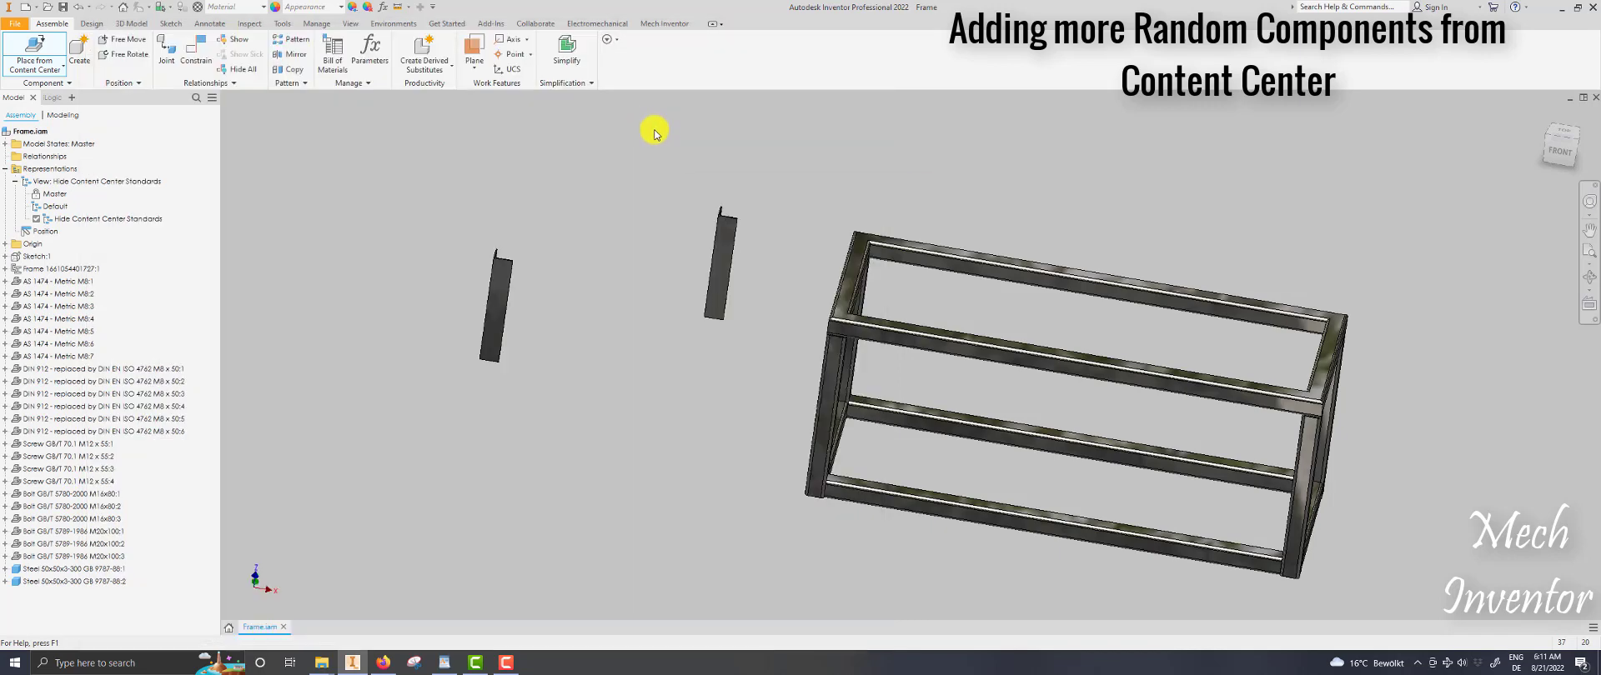
Configure the GB/T 70.2 screw as a standard part with size M16 and nominal length 50 mm.
click(799, 323)
click(853, 311)
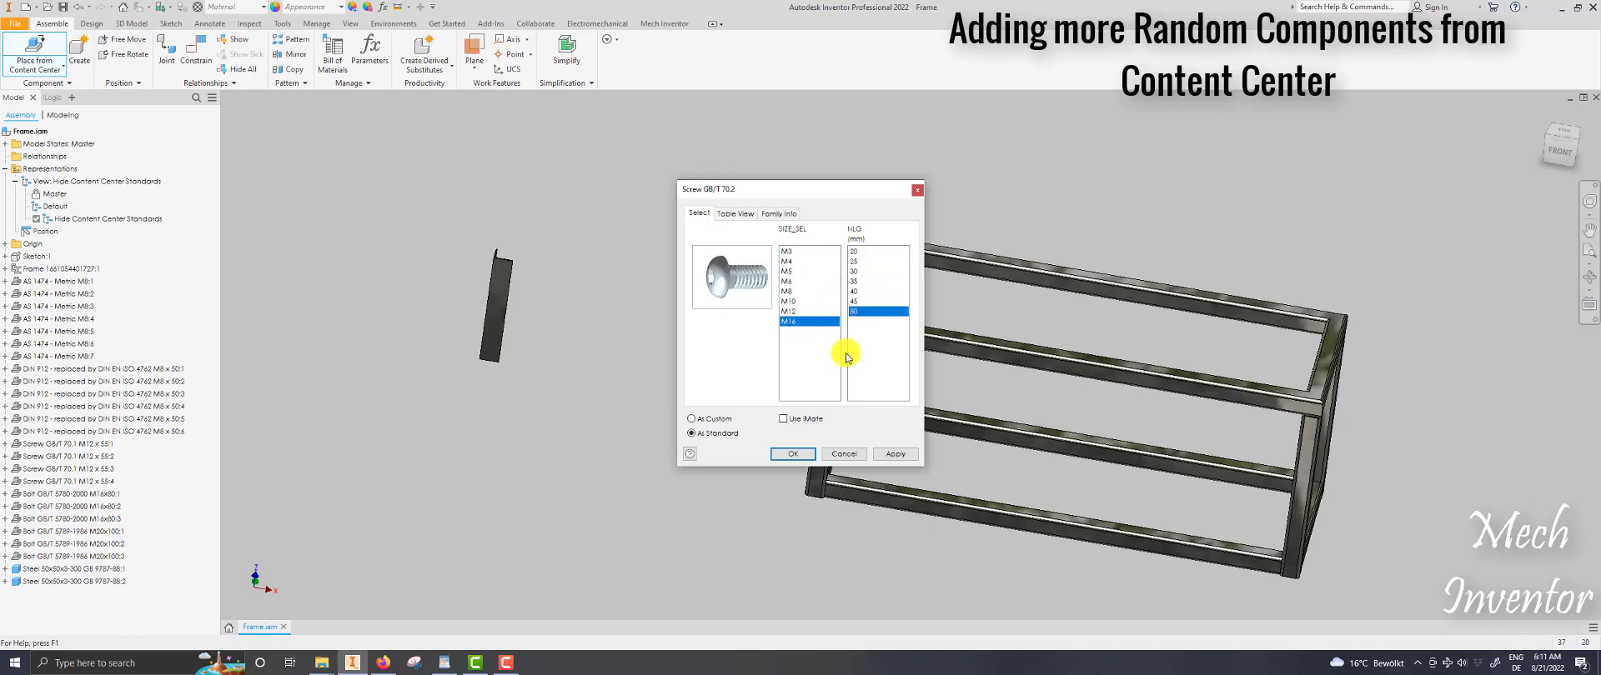
click(792, 454)
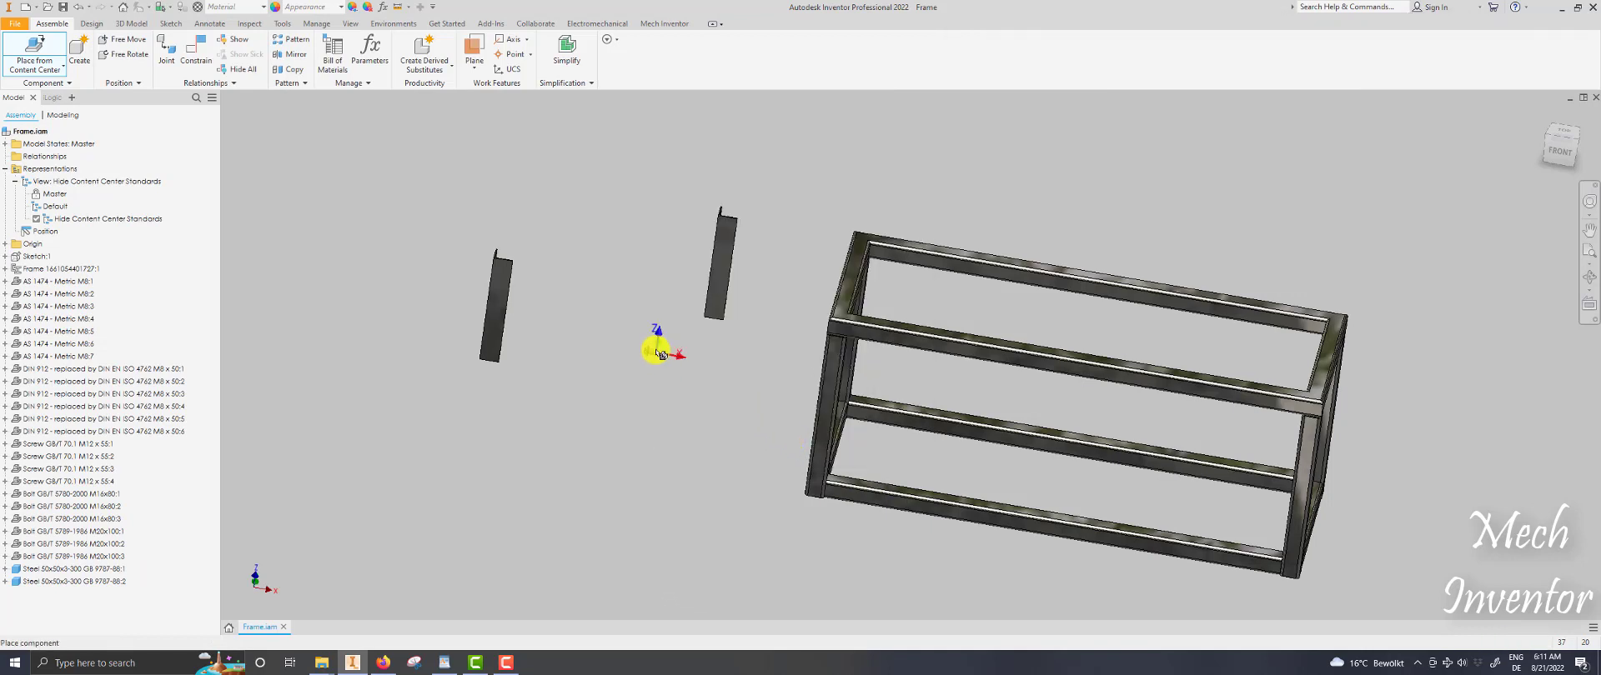
Place four M16 x 50 screws in the space around the right-hand steel angle and finish the placement.
click(652, 315)
right_click(644, 242)
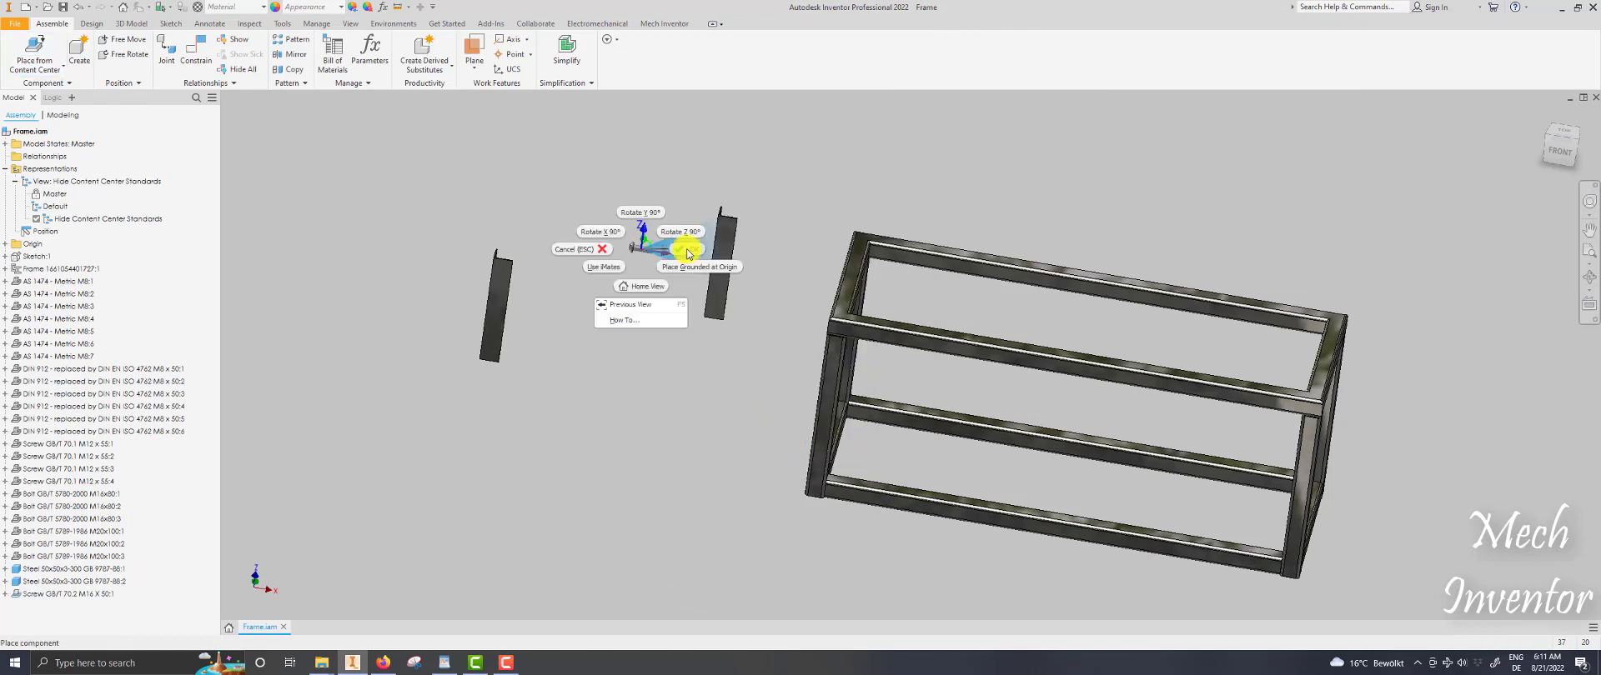
key(Escape)
click(627, 245)
click(646, 222)
click(705, 184)
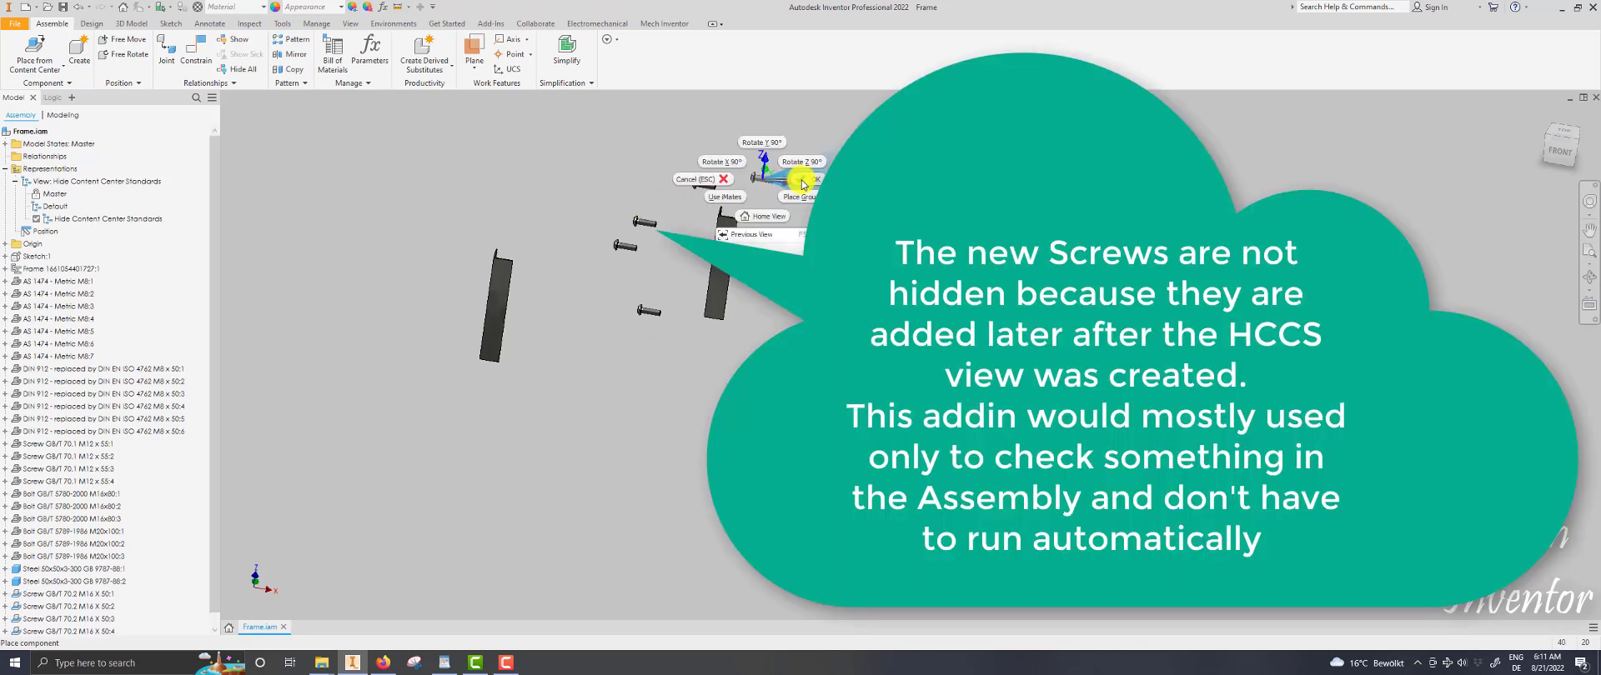
Compare the four new GB/T 70.2 screws in the Default and Hide Content Center Standards view representations.
double_click(53, 206)
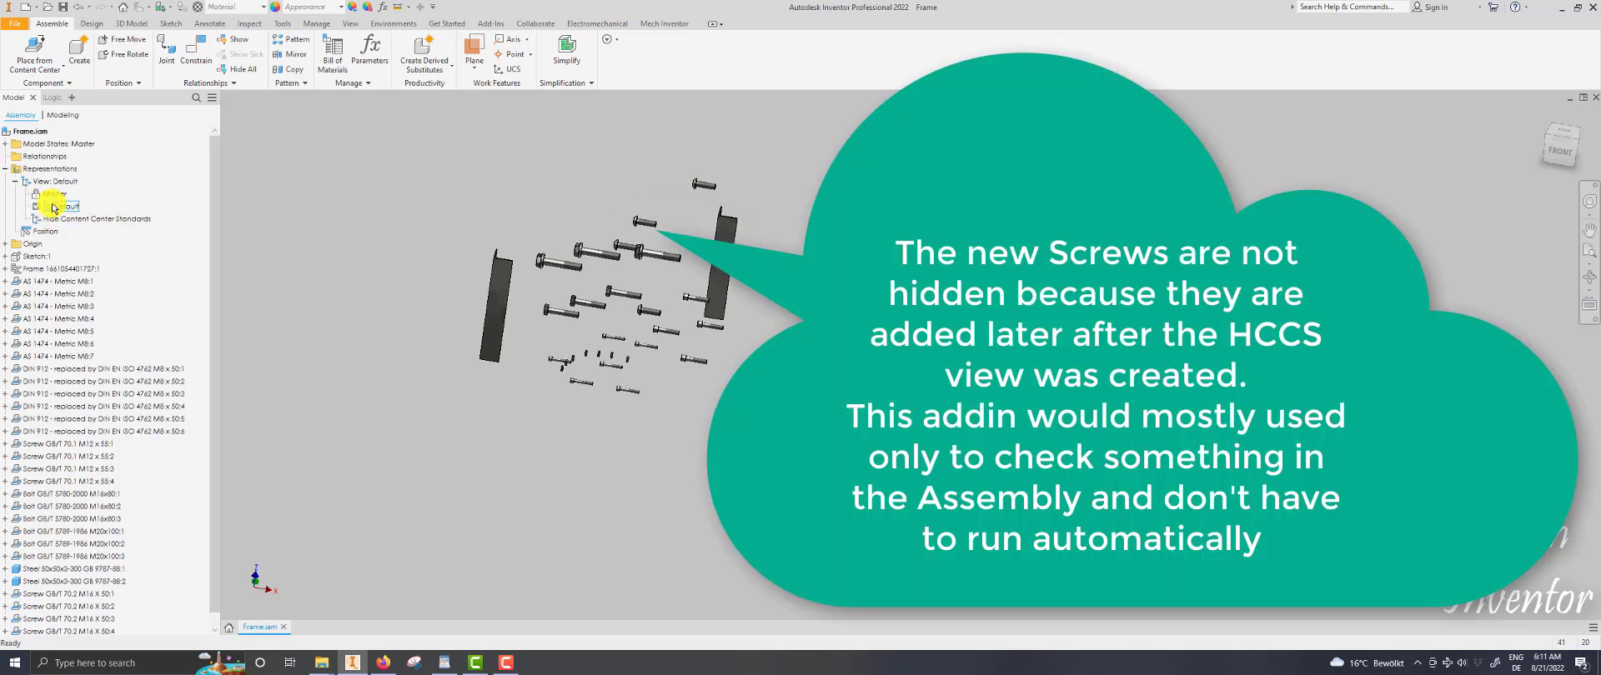
scroll(80, 535, down, 2)
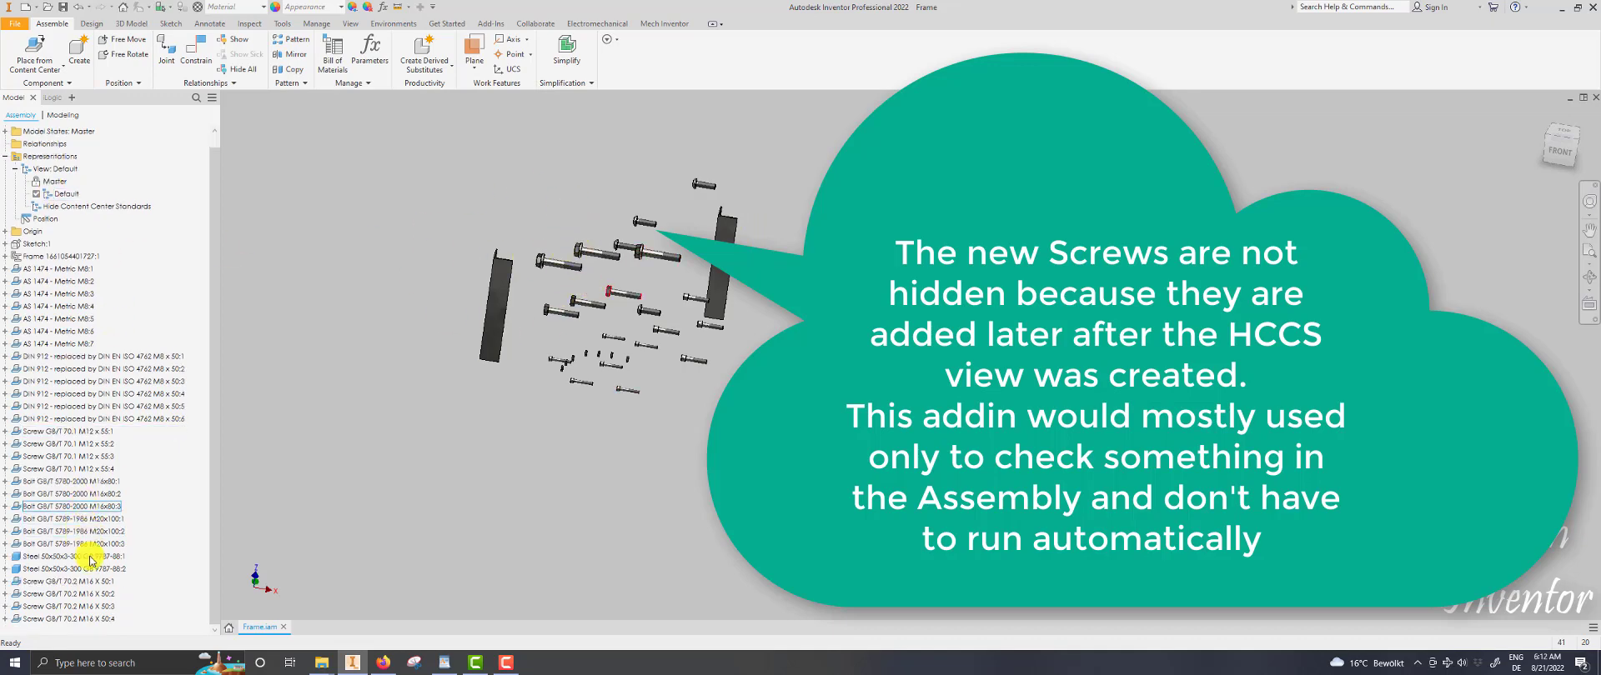
click(83, 583)
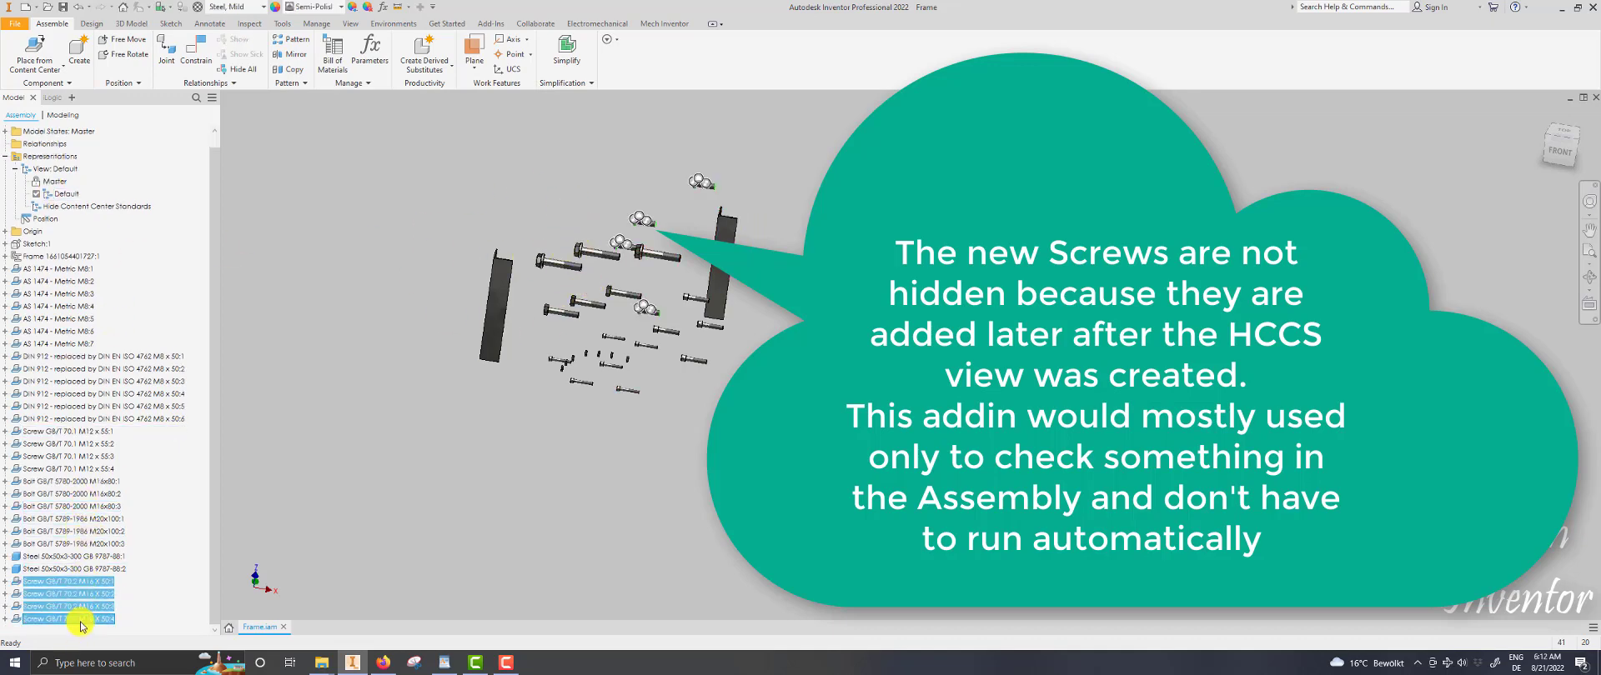
click(337, 347)
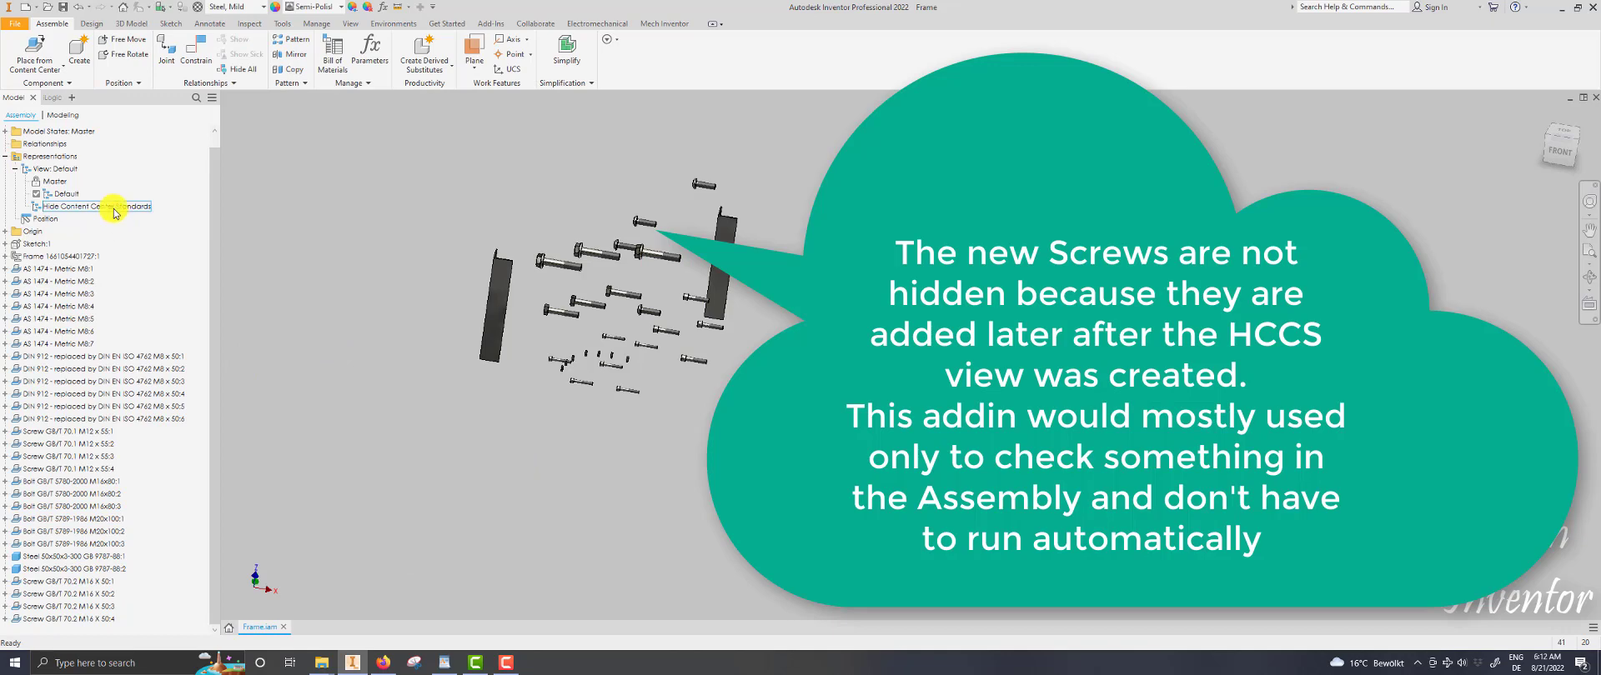
double_click(114, 207)
click(82, 569)
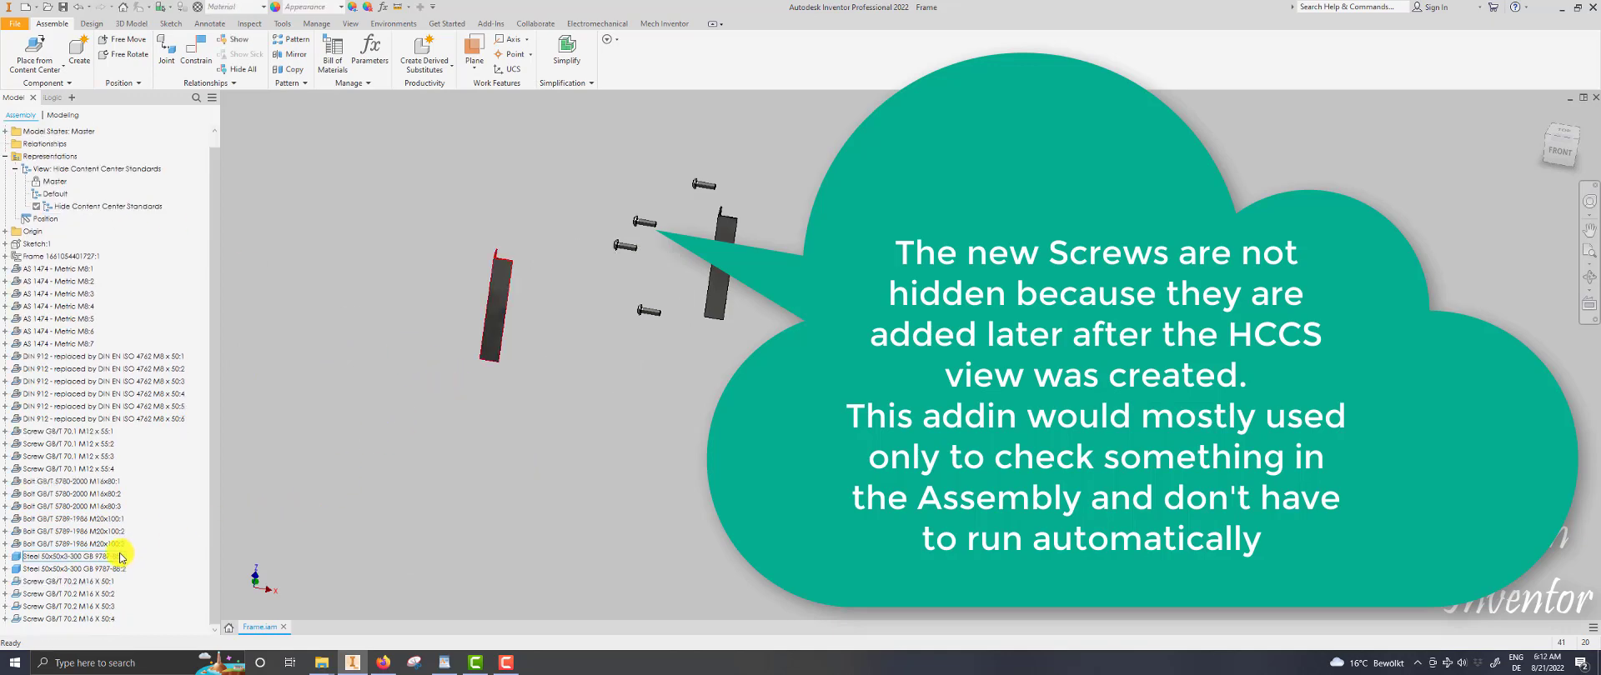
click(84, 581)
shift+click(75, 618)
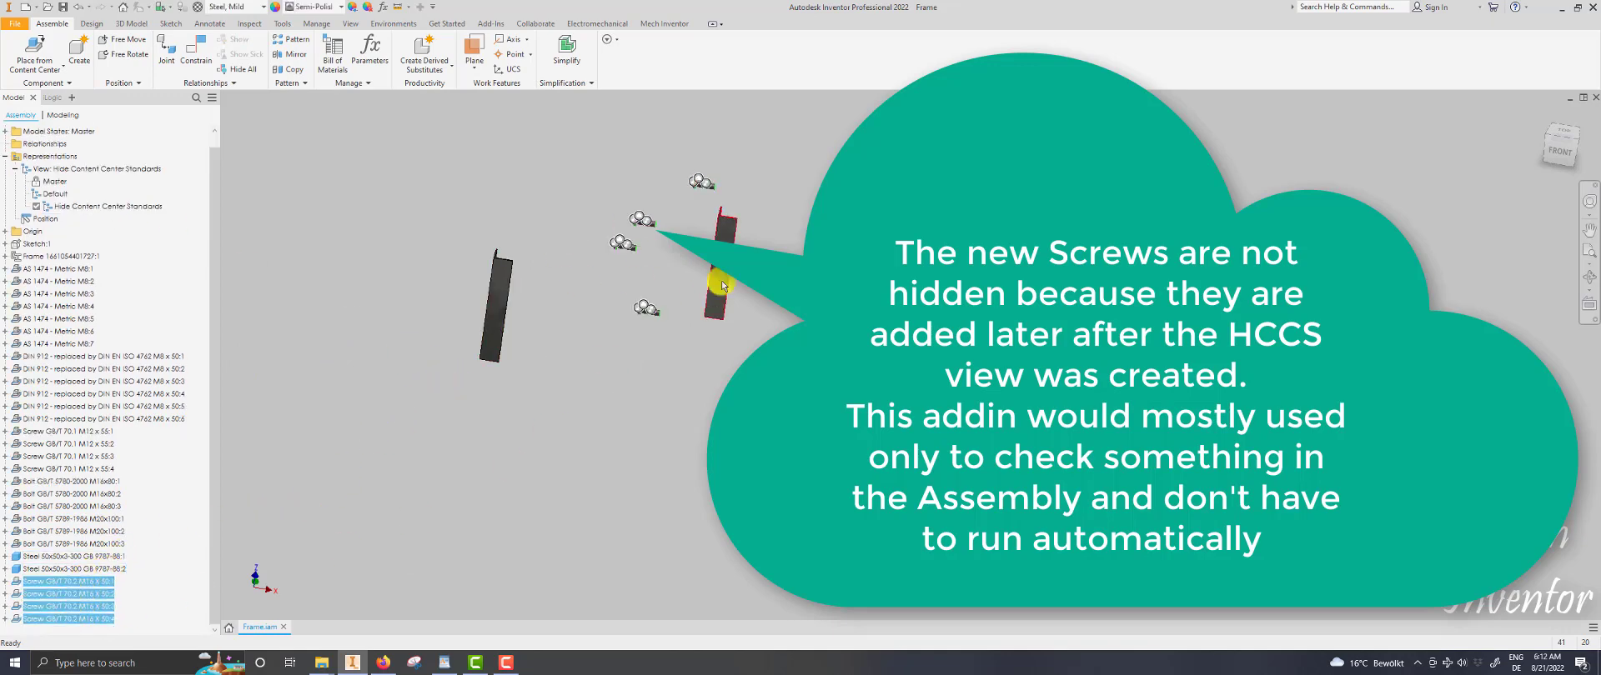
click(583, 229)
Show the HCCS add-in command and reactivate the Default view representation of the assembly.
click(664, 23)
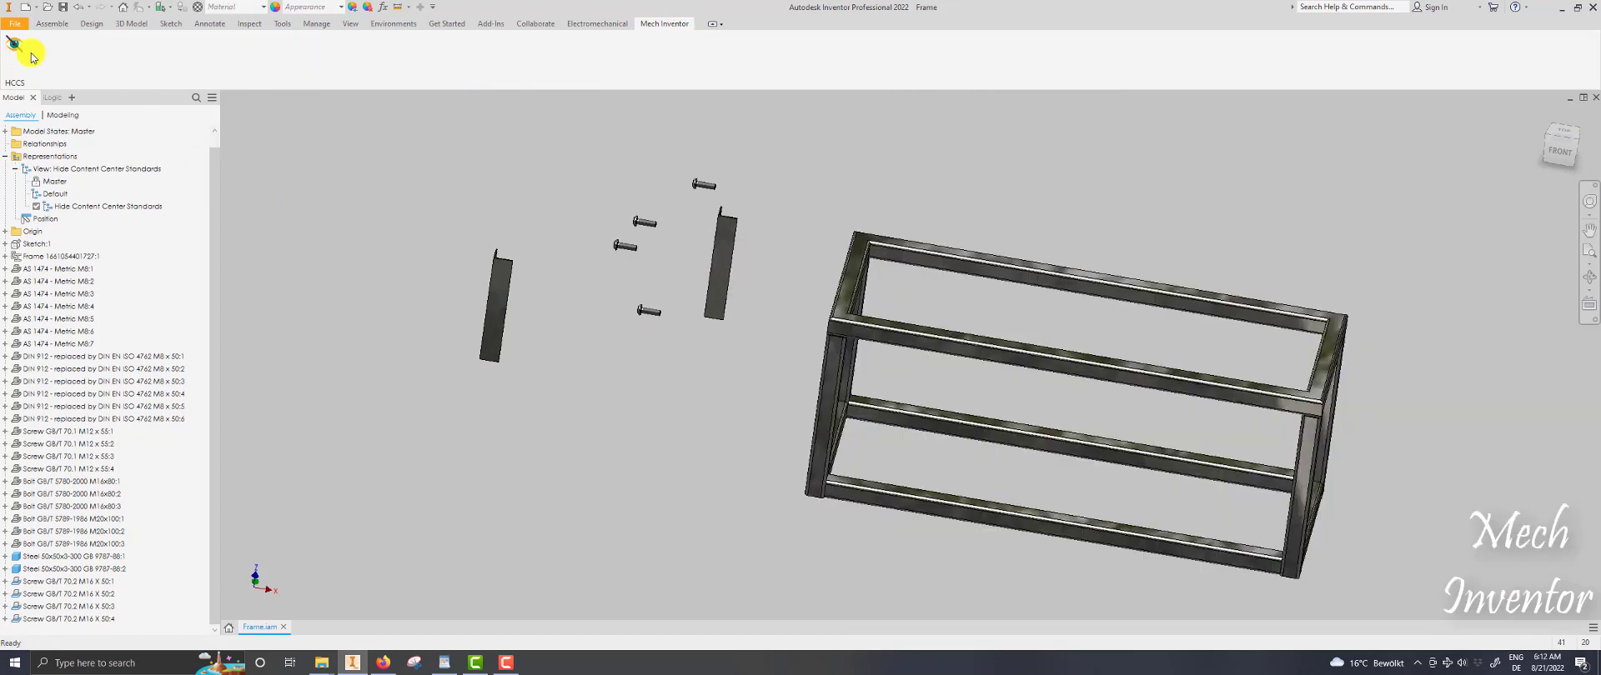
double_click(51, 194)
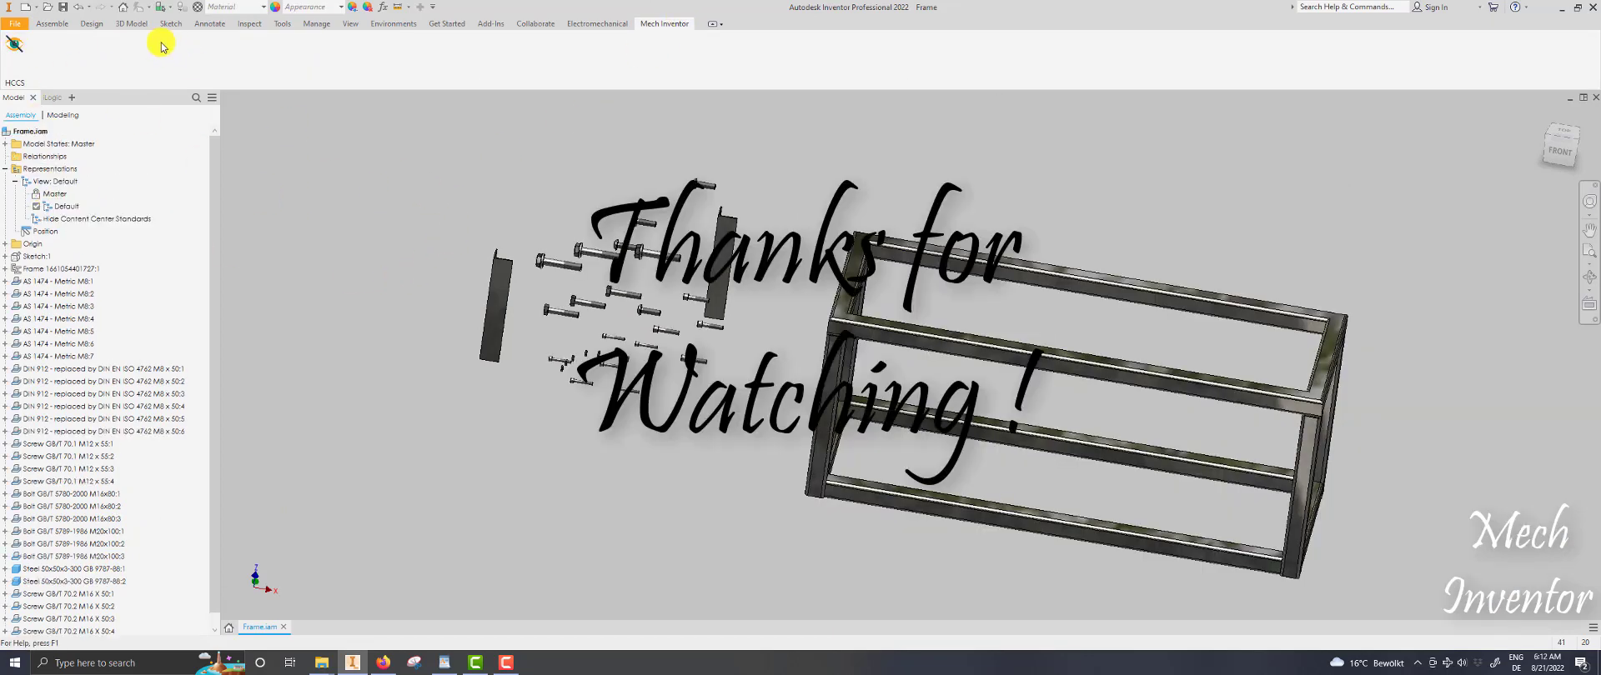